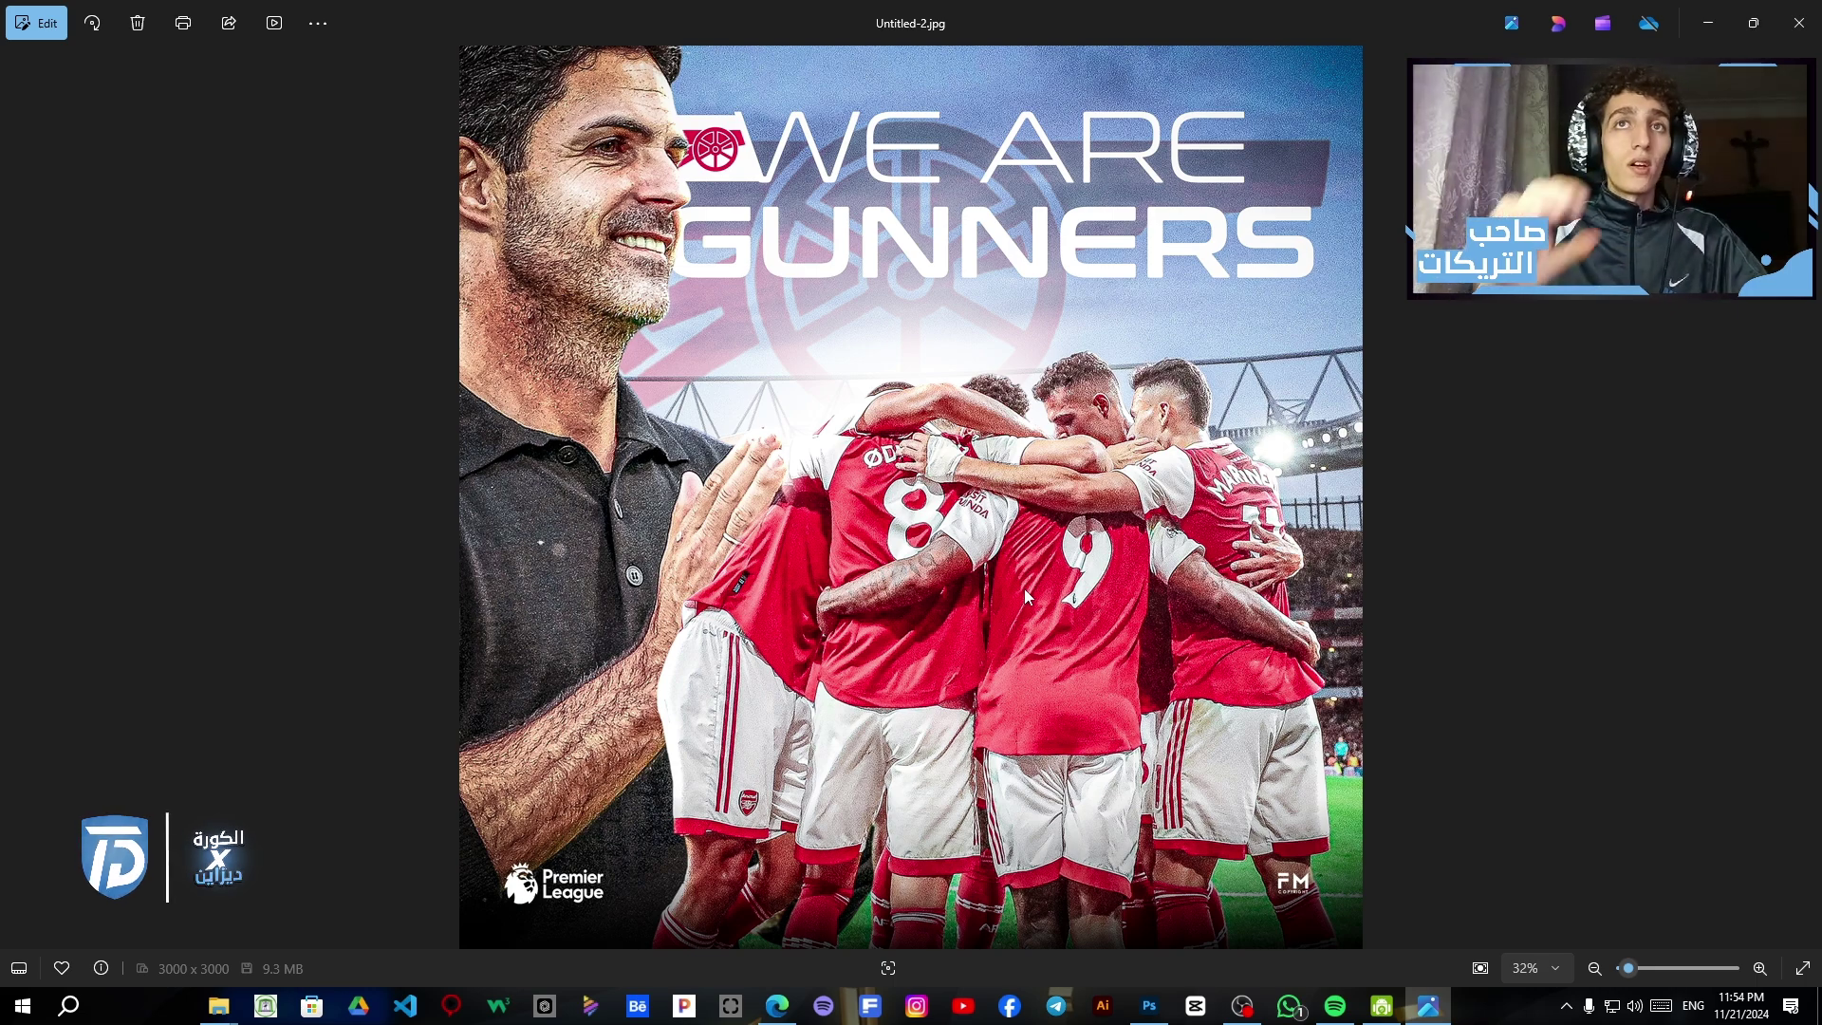
Examine the finished Arsenal poster up close, from the title lettering and cannon logo to the whole composition.
{"action": "scroll", "coordinate": [1092, 405], "scroll_direction": "up", "scroll_amount": 3}
{"action": "scroll", "coordinate": [1092, 405], "scroll_direction": "down", "scroll_amount": 3}
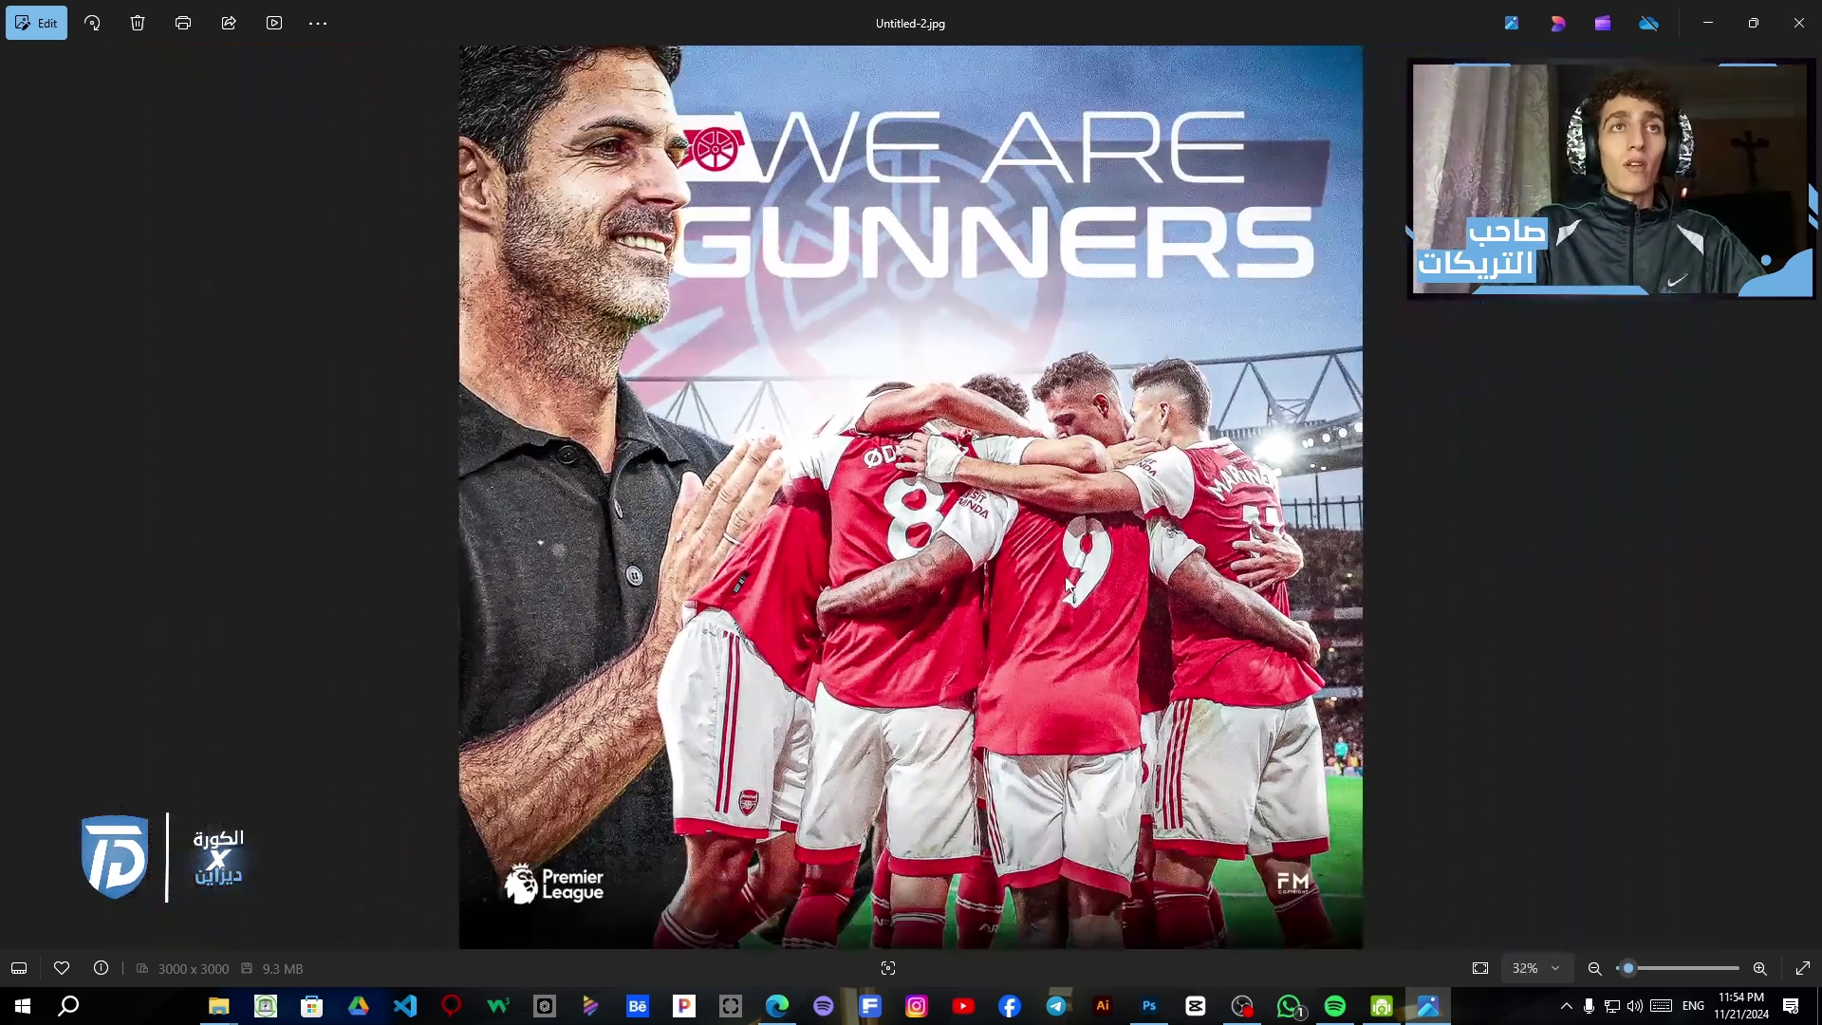
{"action": "scroll", "coordinate": [664, 227], "scroll_direction": "up", "scroll_amount": 2}
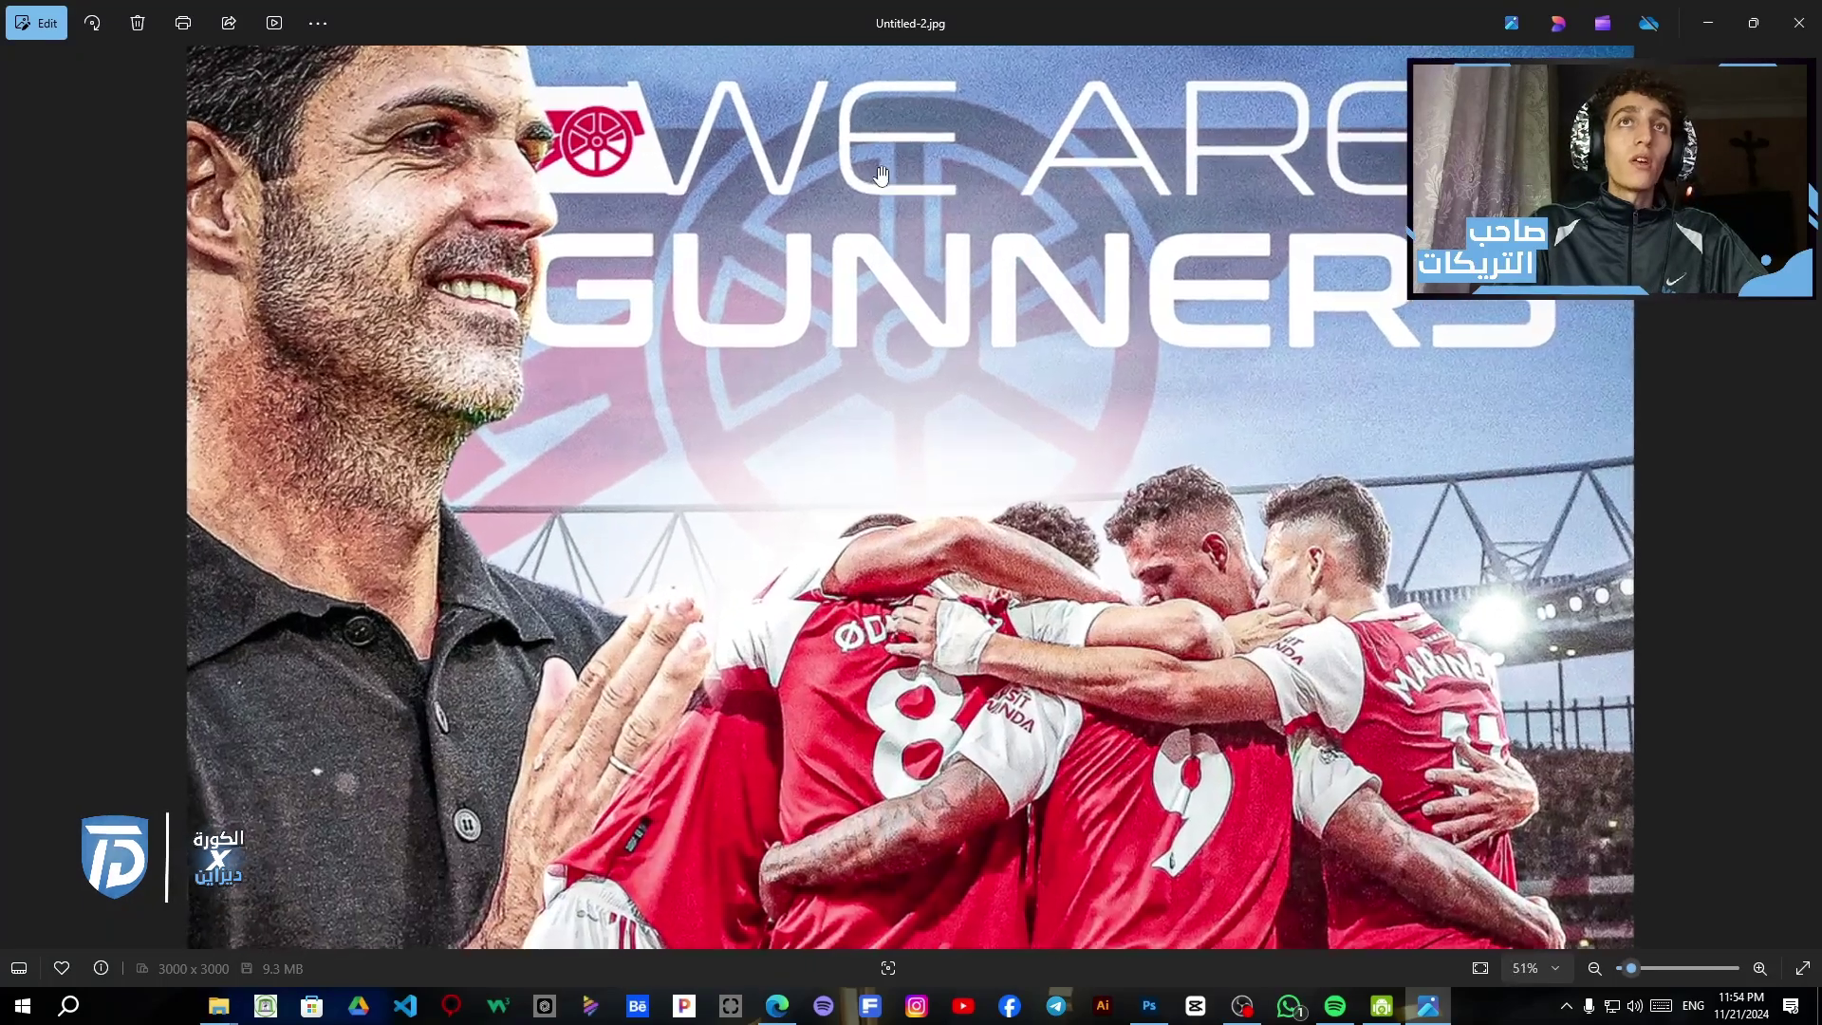
{"action": "scroll", "coordinate": [629, 155], "scroll_direction": "up", "scroll_amount": 4}
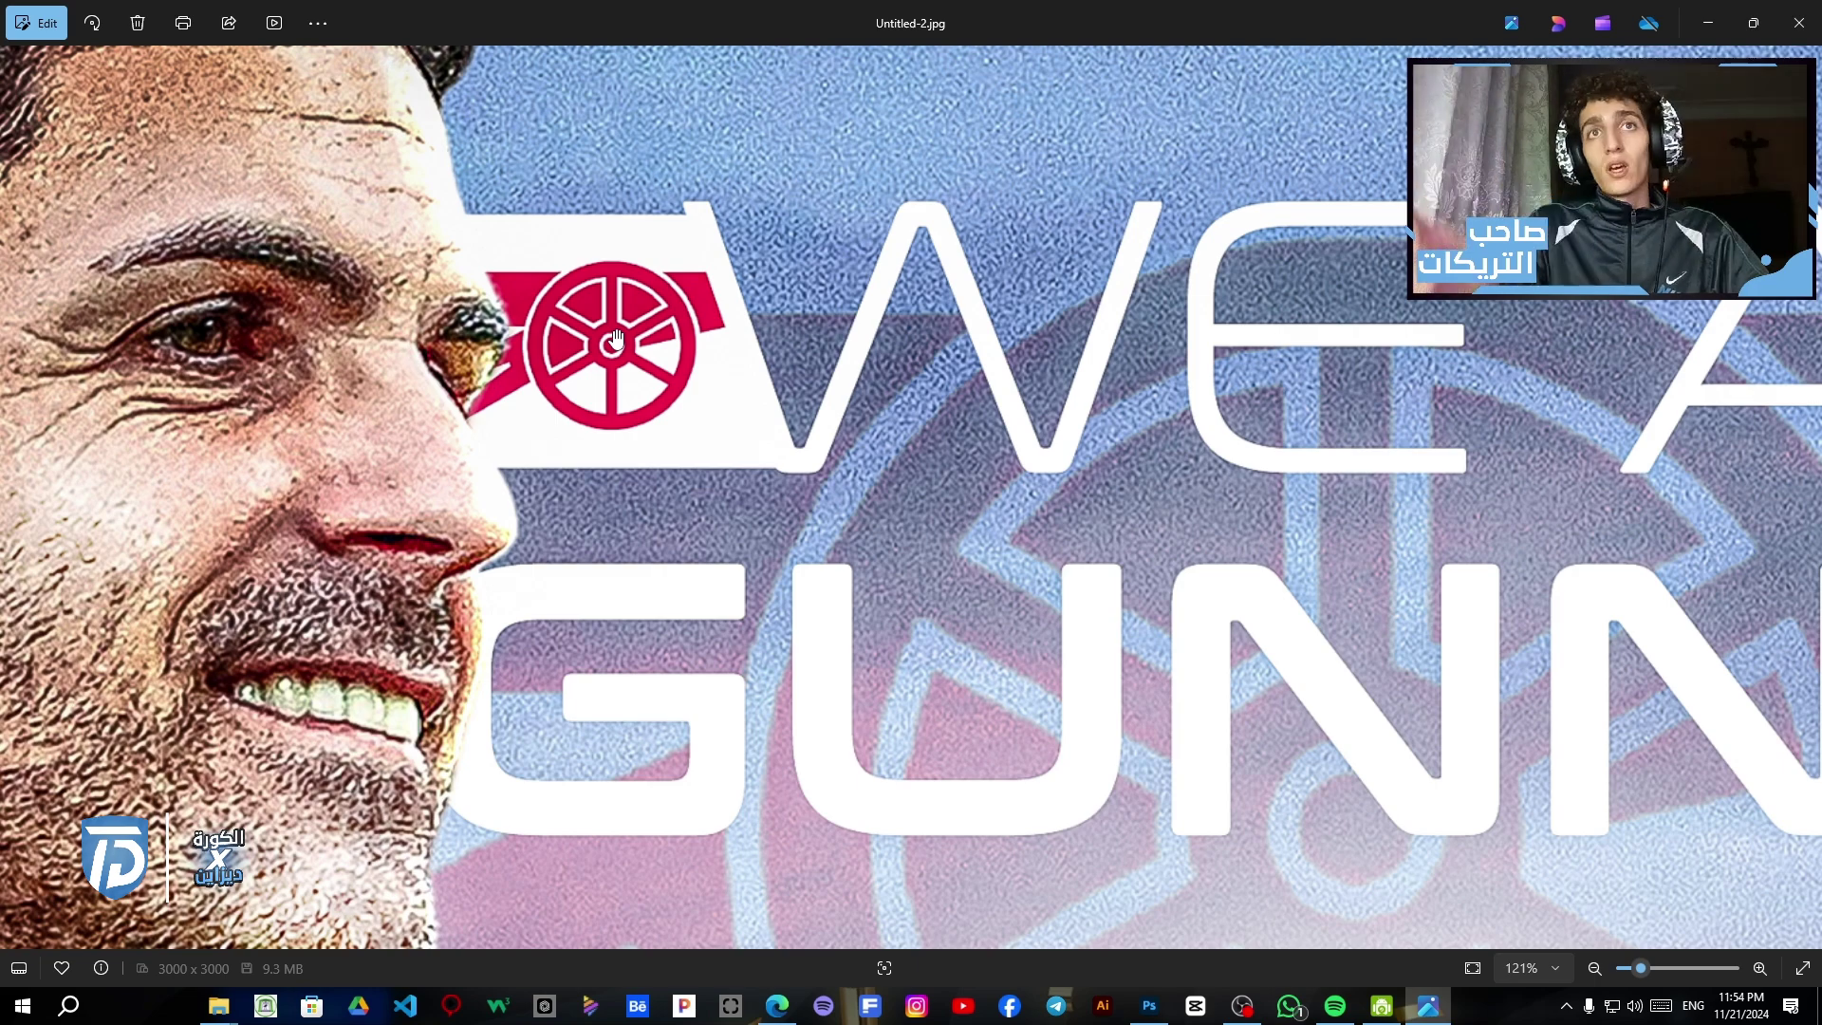
{"action": "scroll", "coordinate": [1262, 479], "scroll_direction": "down", "scroll_amount": 5}
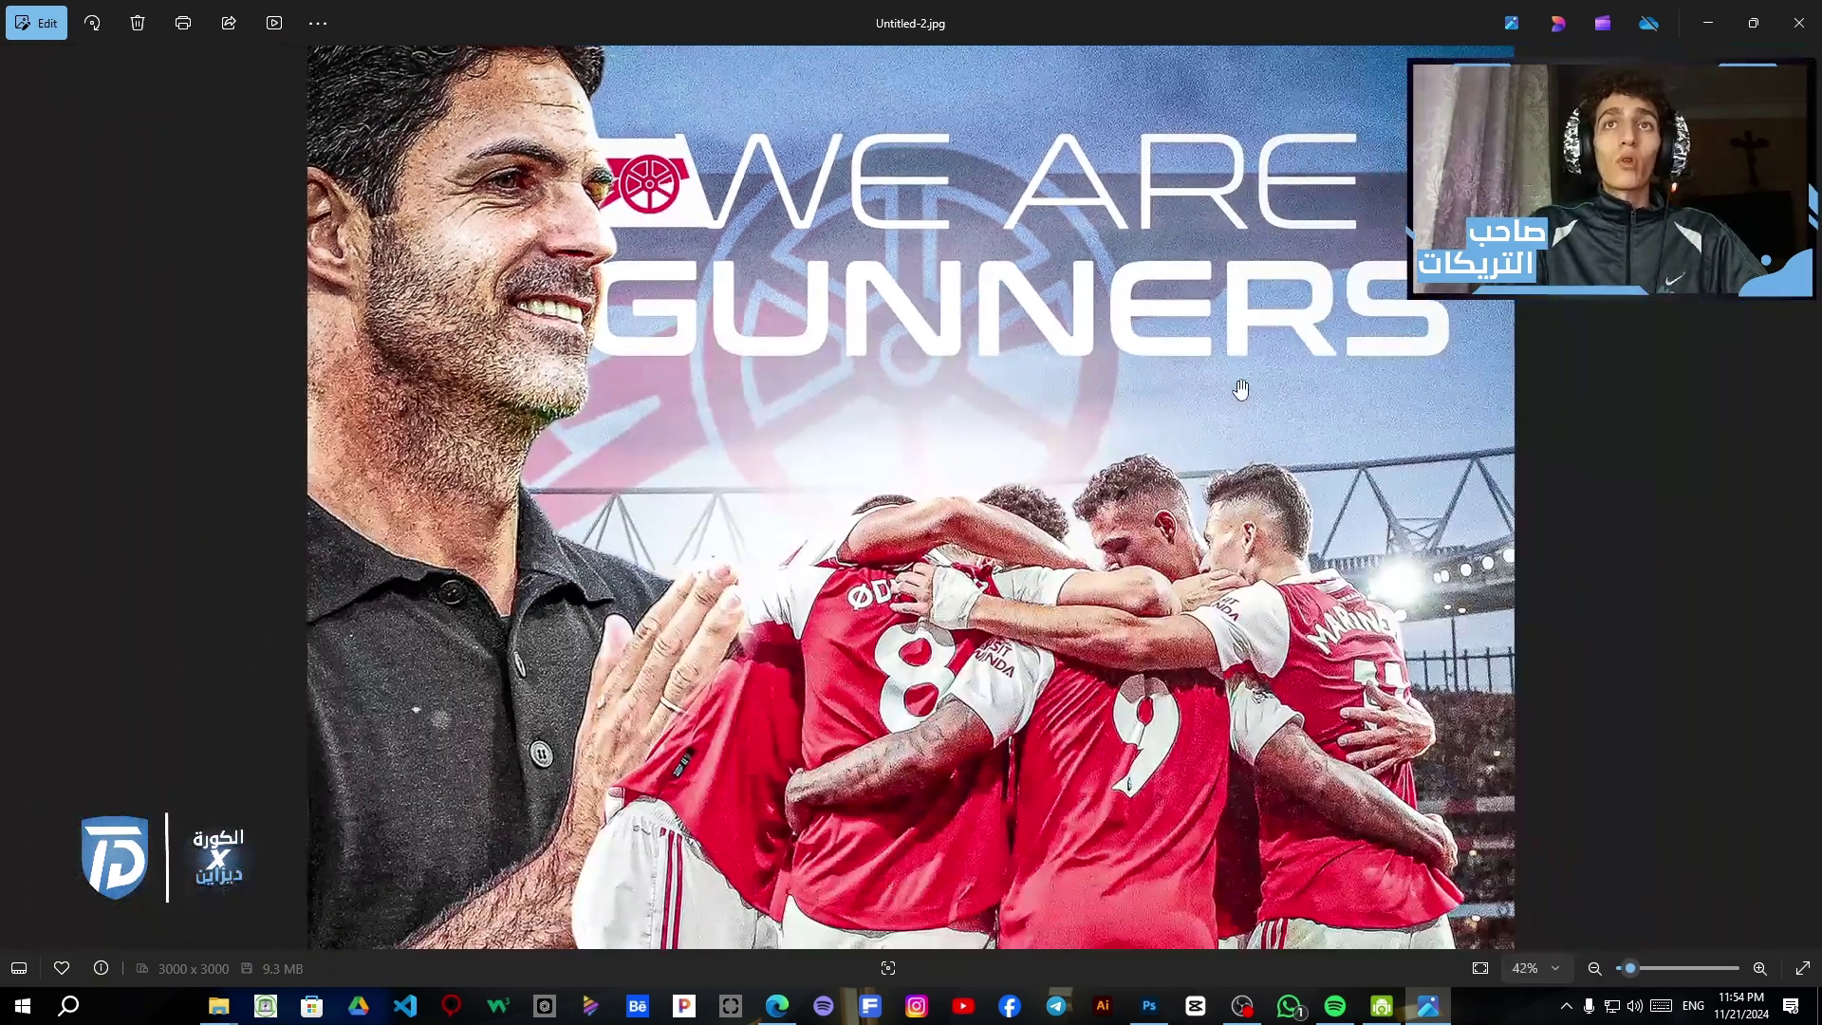
{"action": "scroll", "coordinate": [1240, 388], "scroll_direction": "down", "scroll_amount": 1}
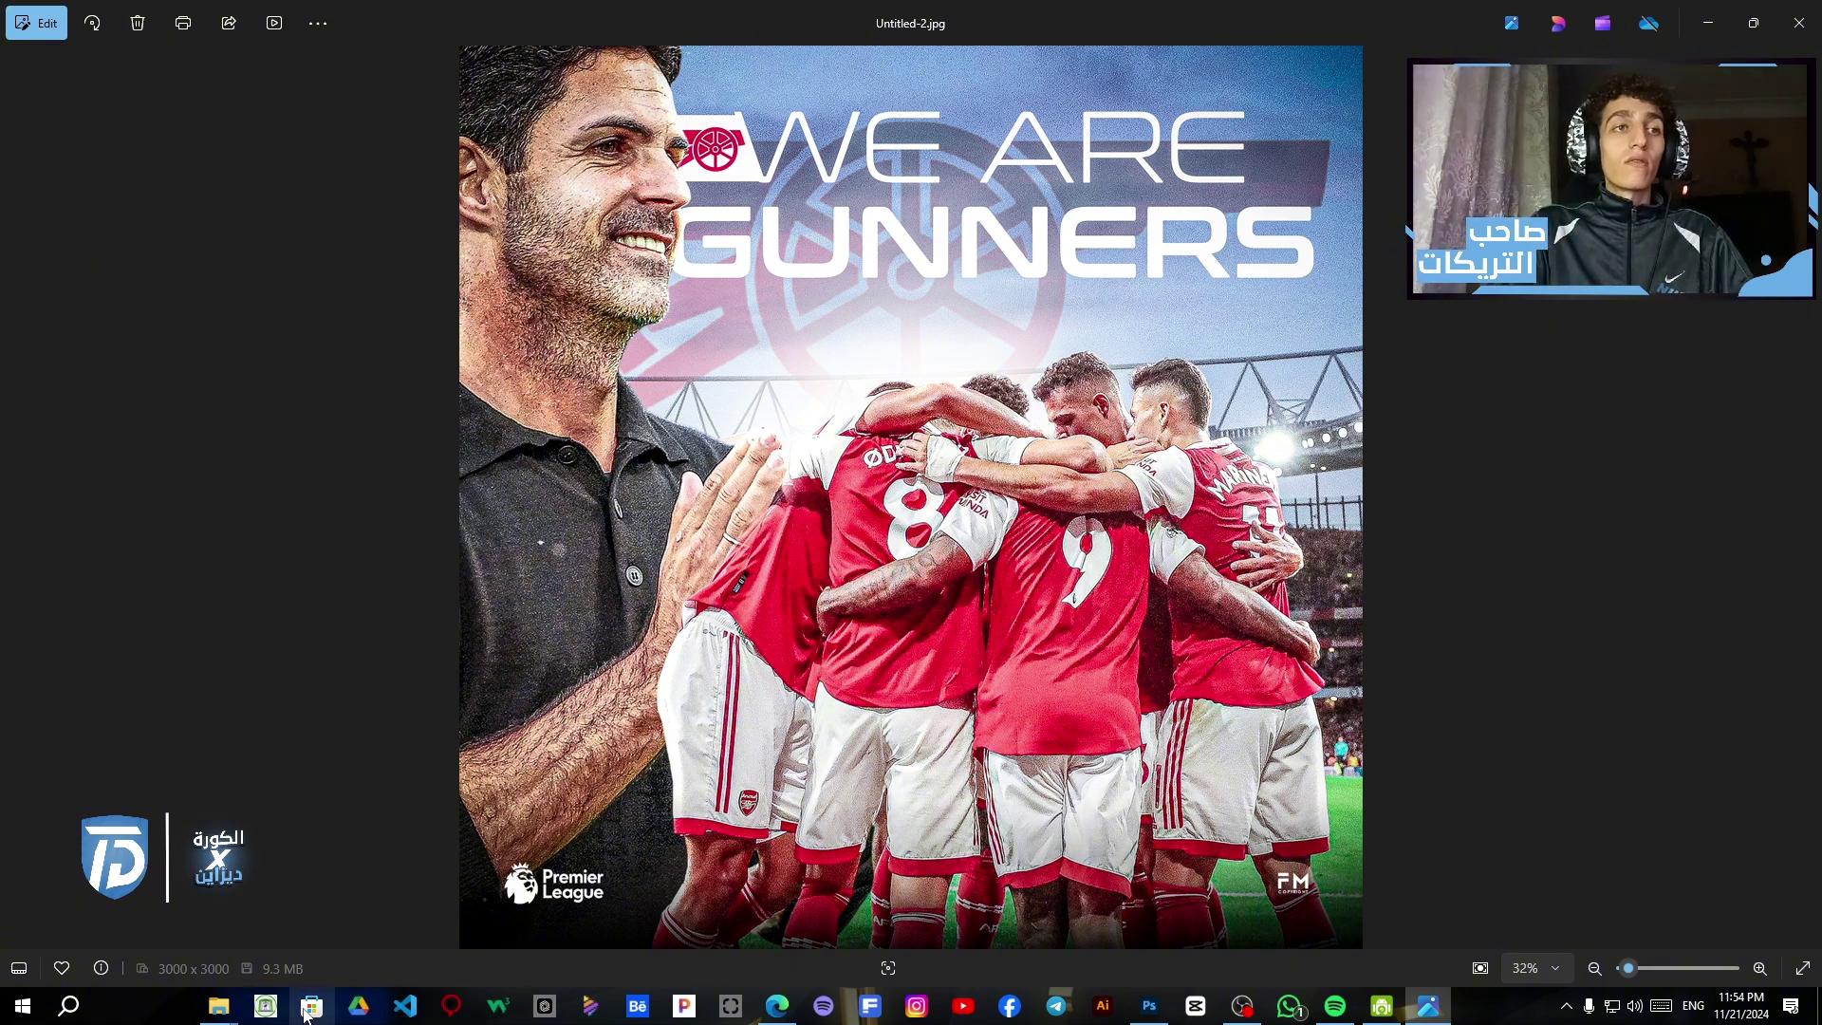
Open the poster's source photos from the project folder, look them over and close the viewer.
{"action": "mouse_move", "coordinate": [218, 1006]}
{"action": "left_click", "coordinate": [151, 923]}
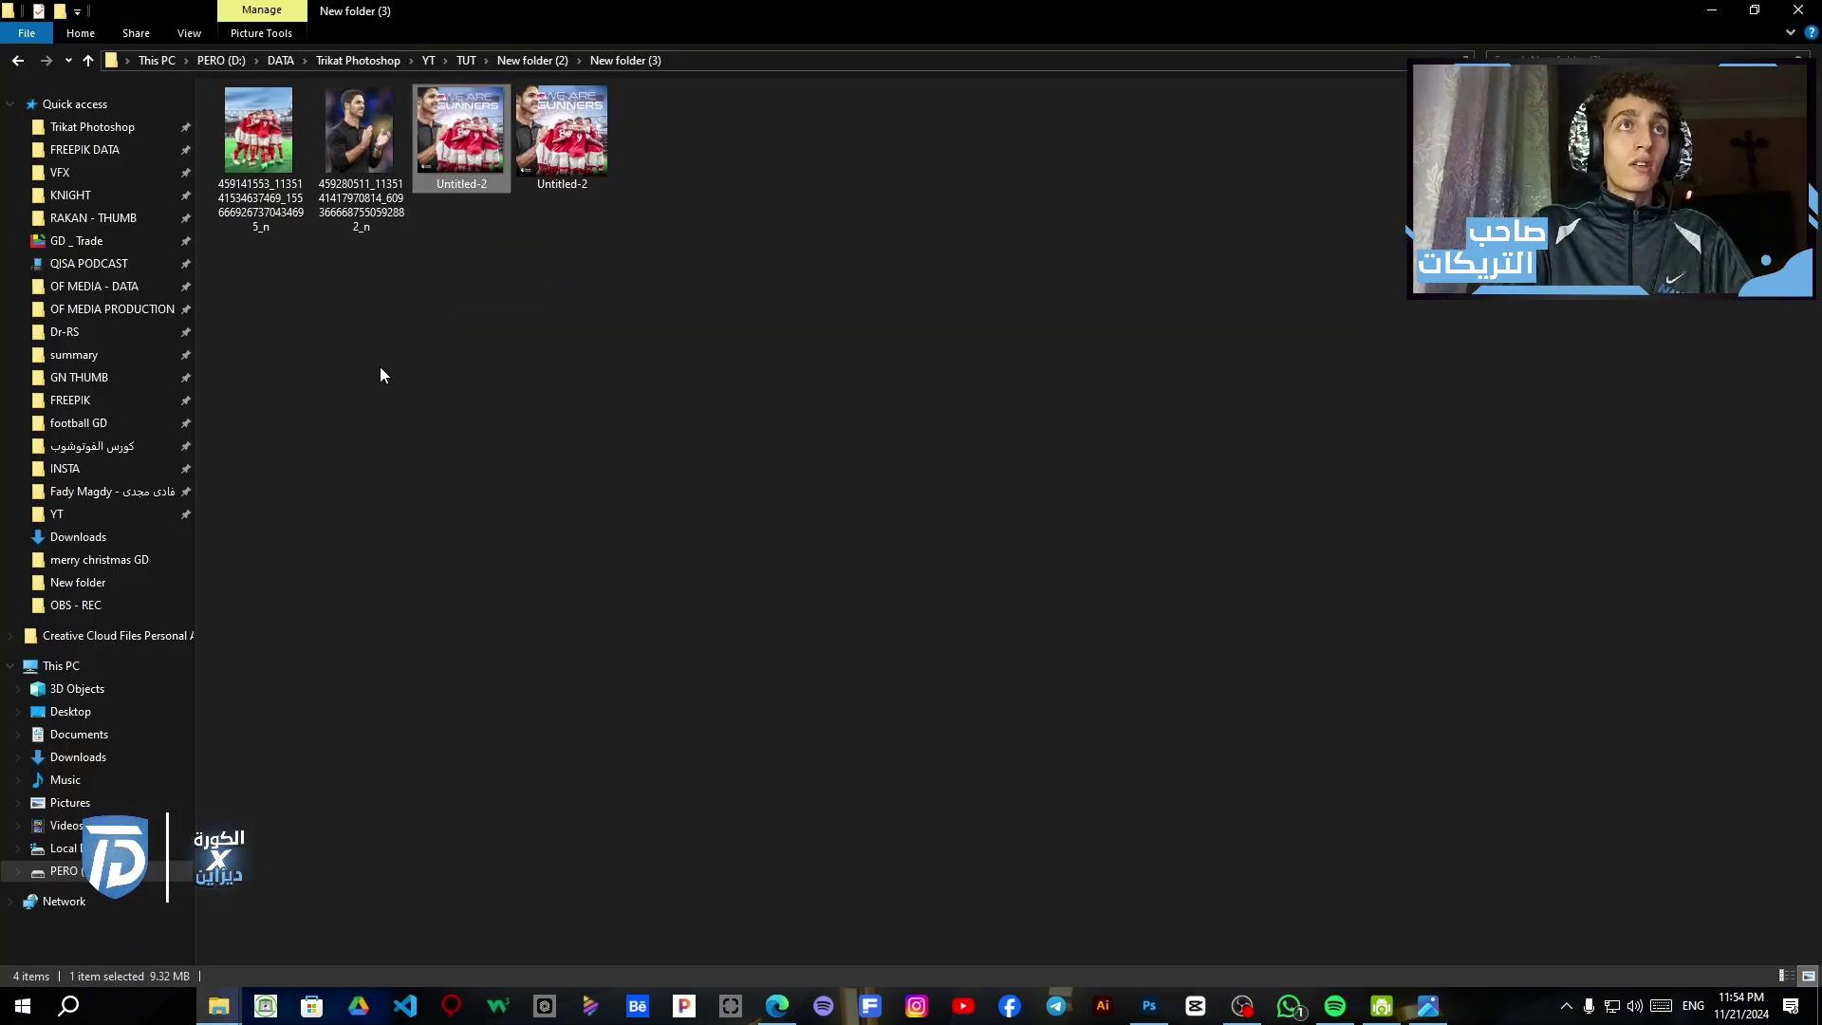
{"action": "double_click", "coordinate": [383, 127]}
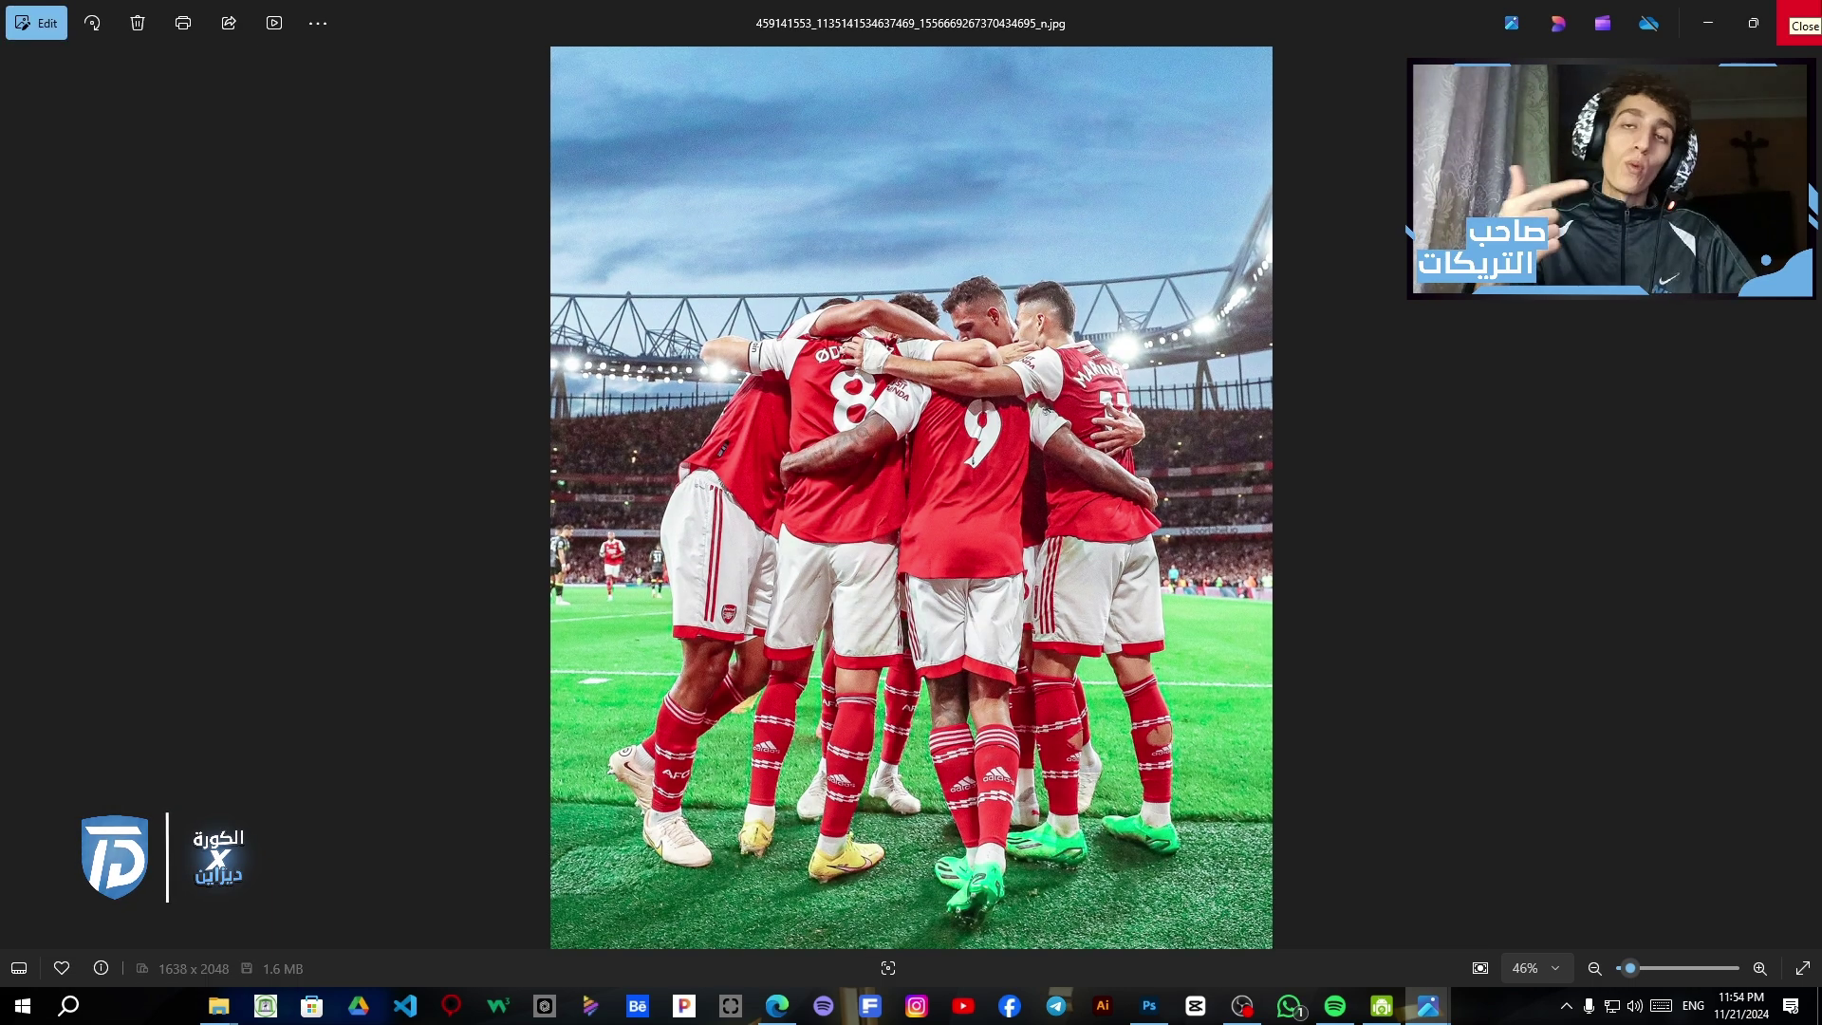
{"action": "left_click", "coordinate": [1799, 21]}
Hide the merged Layer 0 in the Untitled-2 Photoshop document to expose the individual layers beneath its filter effects.
{"action": "left_click_drag", "start_coordinate": [1573, 830], "coordinate": [1567, 897]}
{"action": "scroll", "coordinate": [1570, 899], "scroll_direction": "down", "scroll_amount": 2}
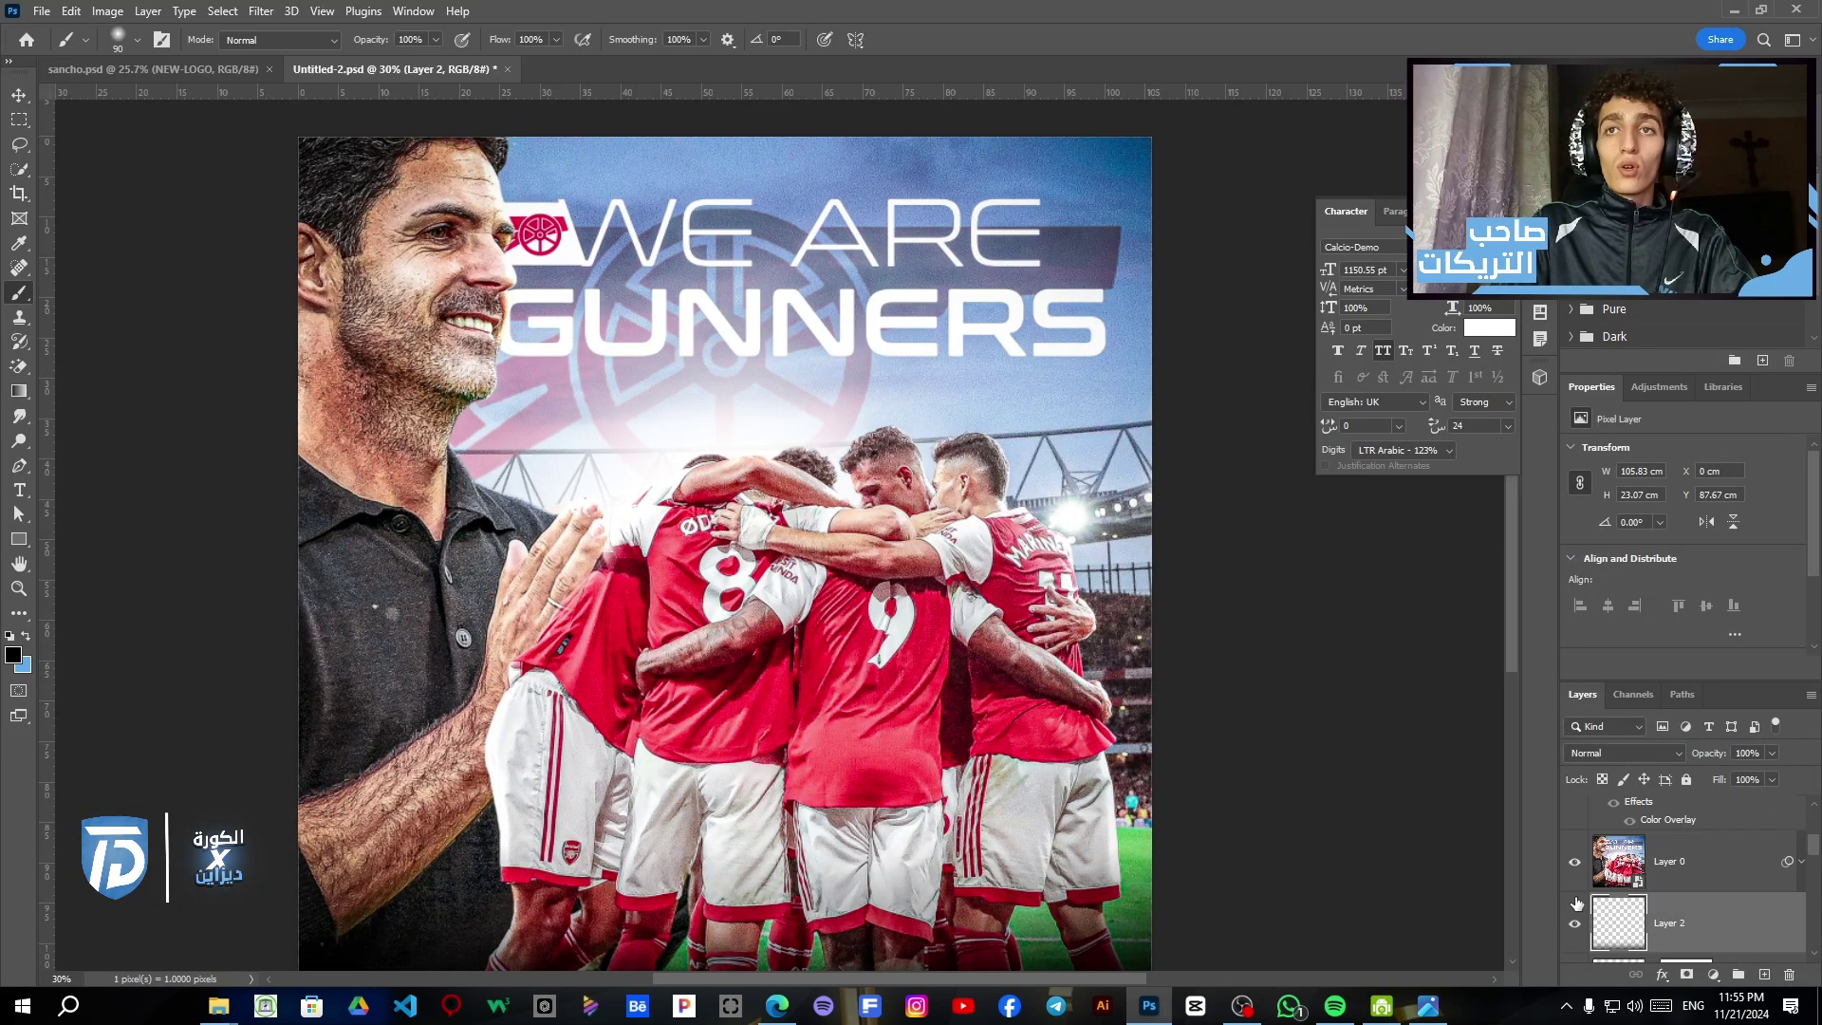
{"action": "left_click", "coordinate": [1575, 861]}
{"action": "scroll", "coordinate": [901, 484], "scroll_direction": "down", "scroll_amount": 3}
{"action": "scroll", "coordinate": [931, 589], "scroll_direction": "up", "scroll_amount": 3}
{"action": "scroll", "coordinate": [1706, 889], "scroll_direction": "down", "scroll_amount": 4}
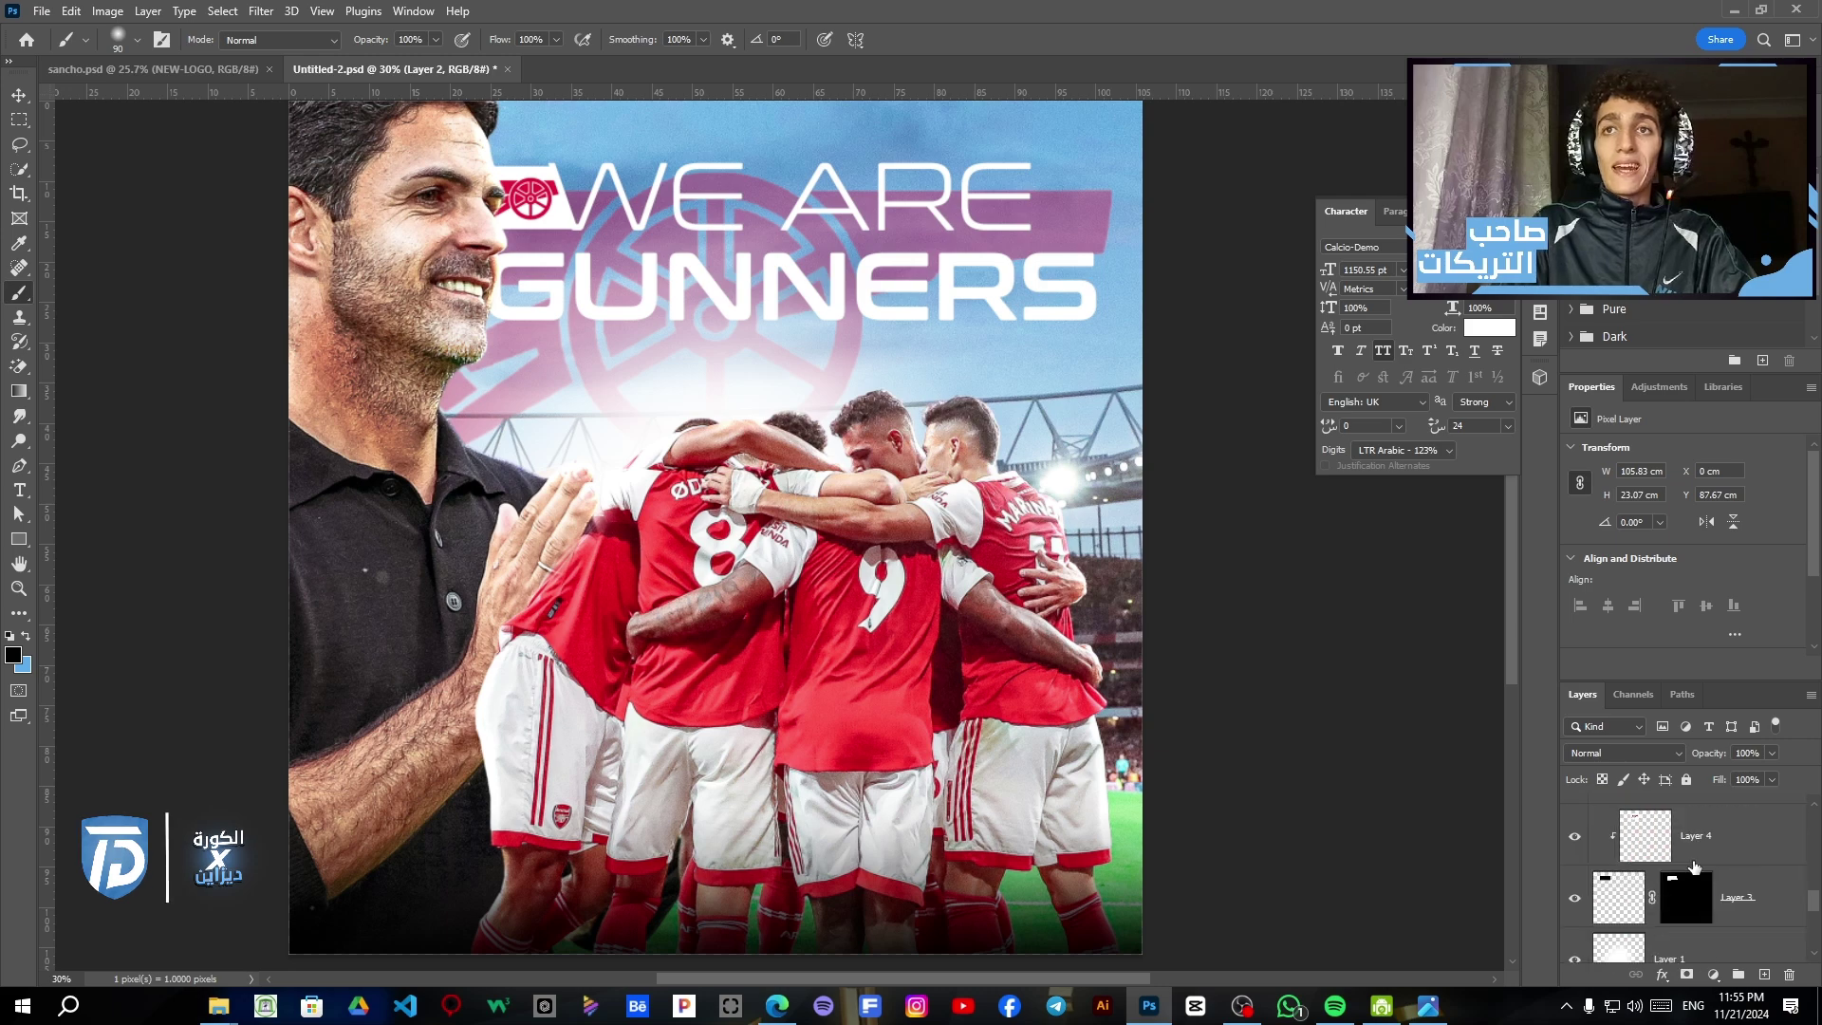
Toggle the stadium photo layer directly above Background off and on to compare the poster with and without it.
{"action": "left_click", "coordinate": [1575, 871]}
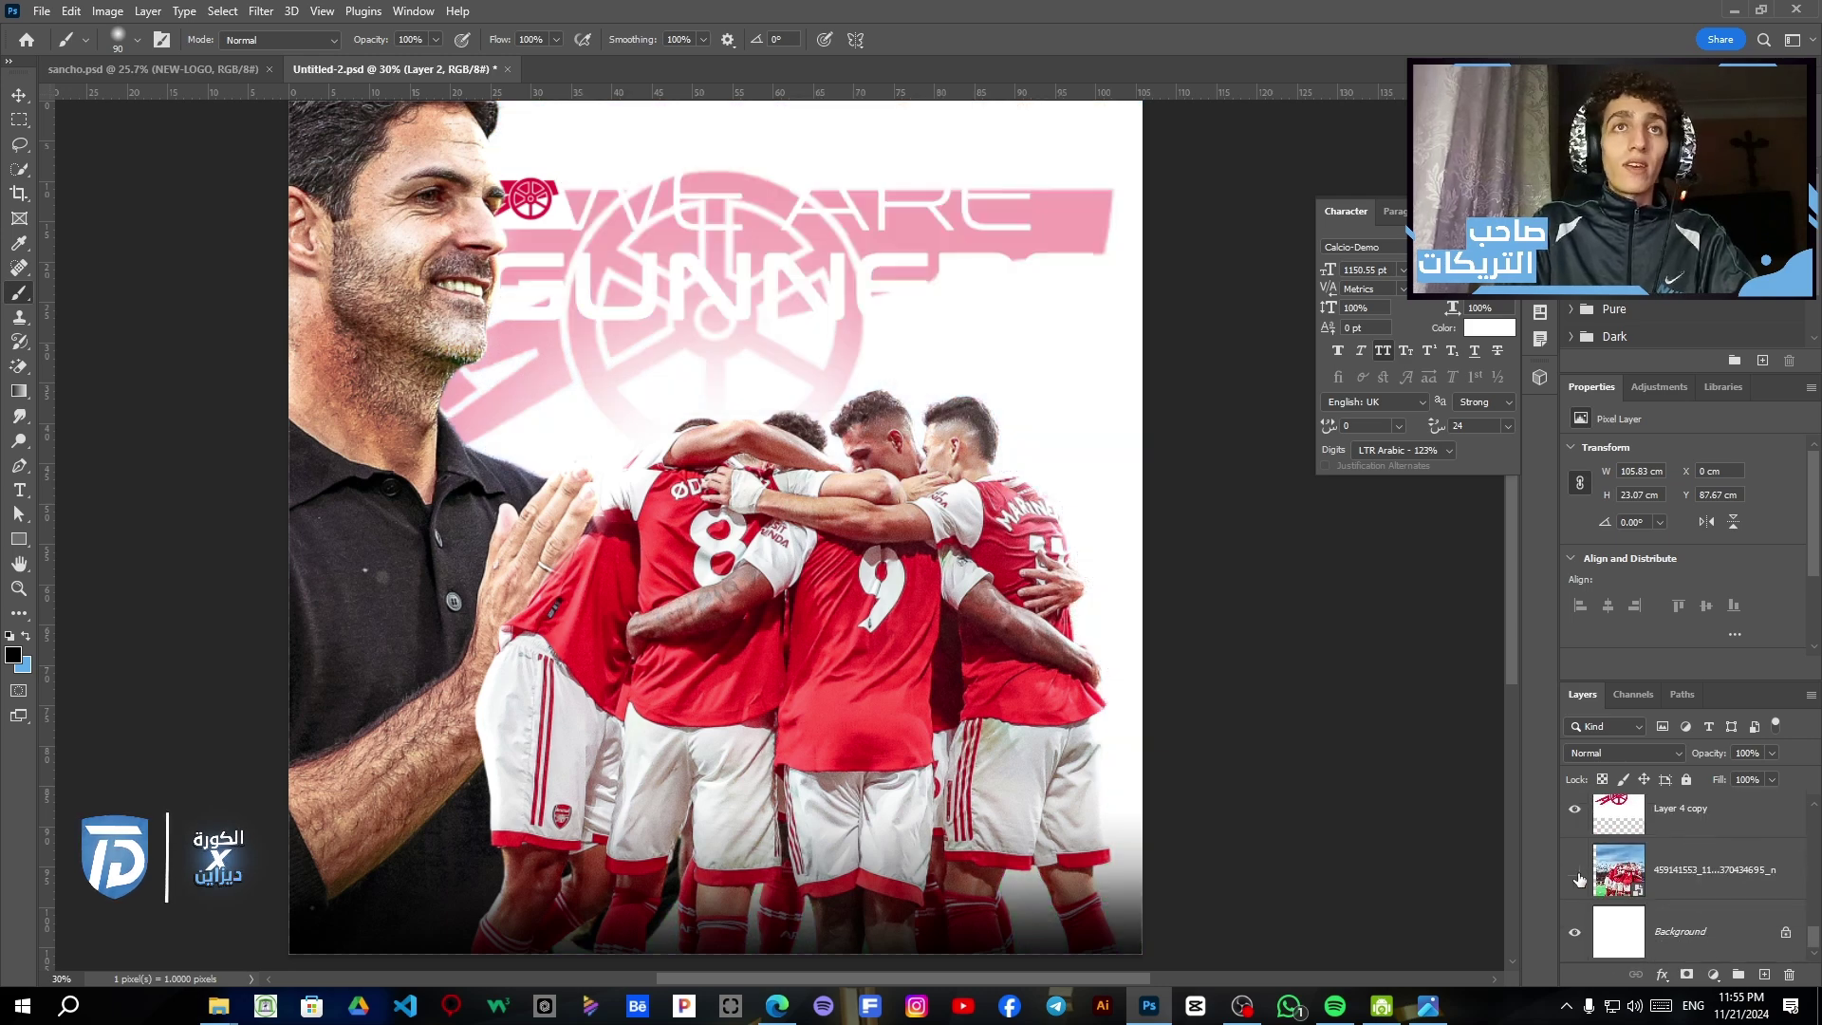
{"action": "left_click", "coordinate": [1575, 871]}
{"action": "left_click", "coordinate": [1575, 871]}
{"action": "left_click", "coordinate": [1576, 872]}
{"action": "left_click", "coordinate": [1576, 872]}
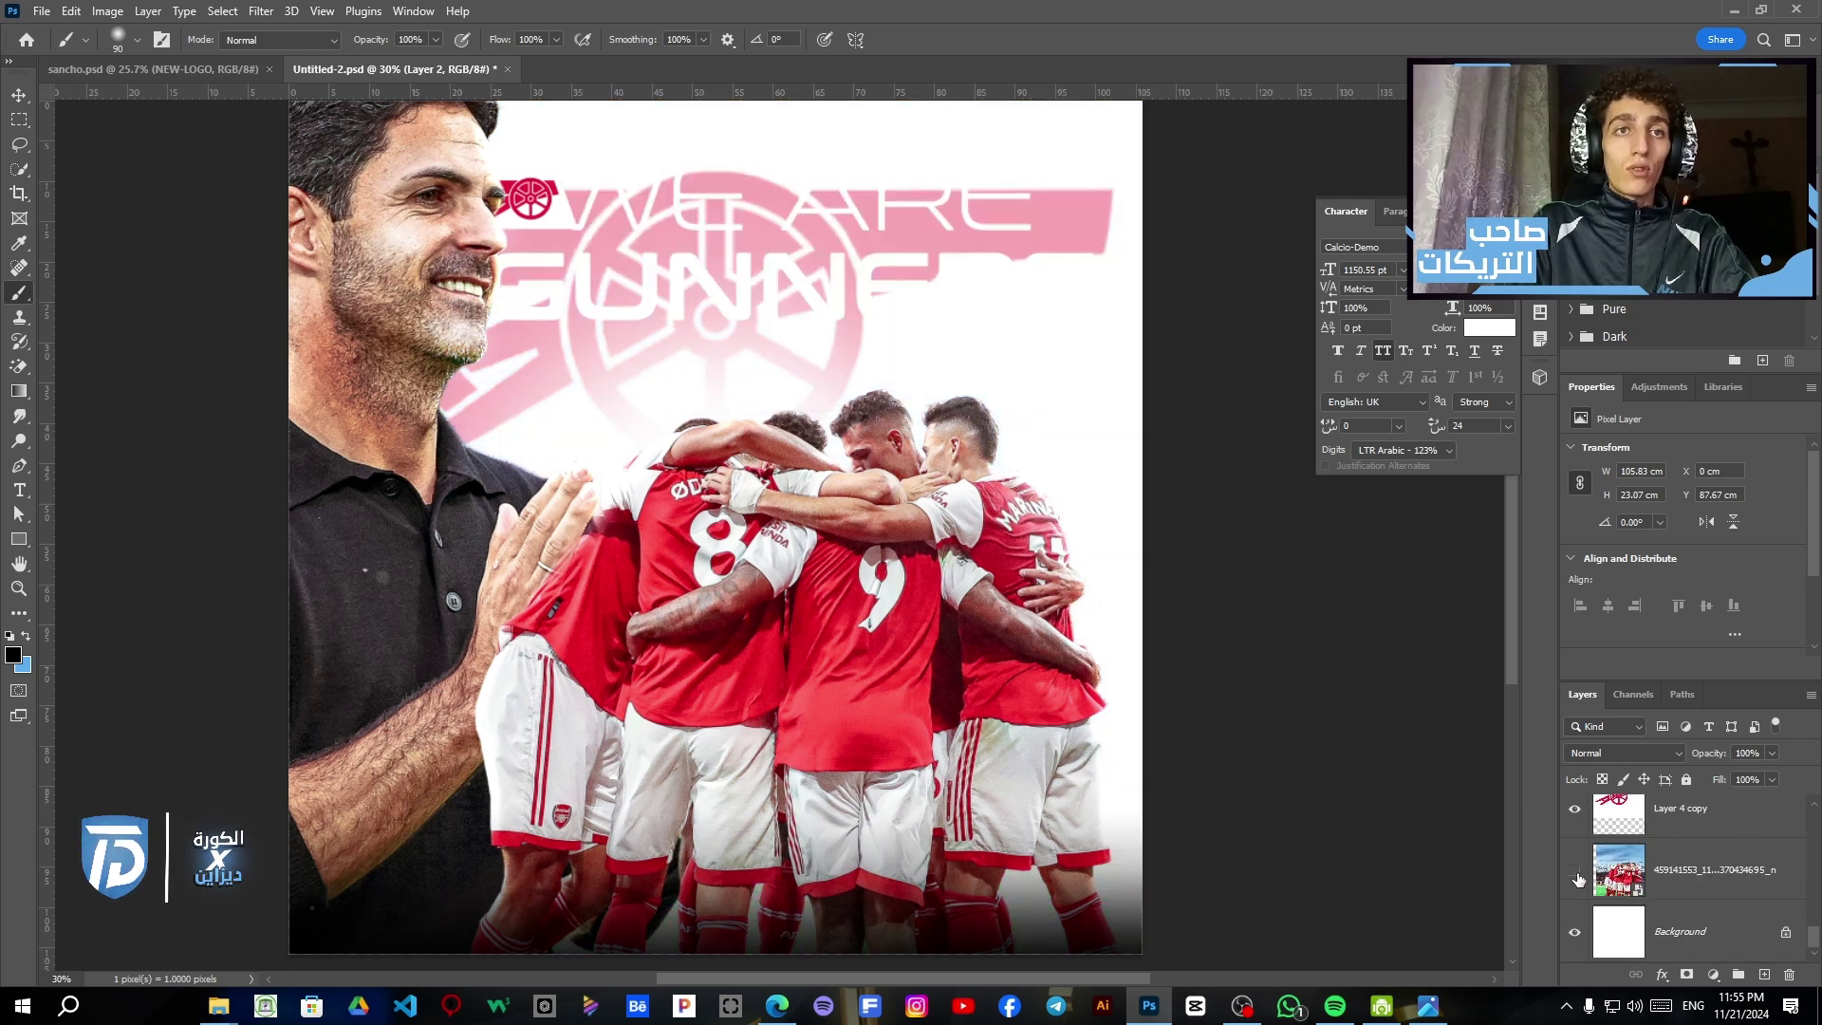
{"action": "left_click", "coordinate": [1576, 872]}
{"action": "left_click", "coordinate": [1576, 871]}
{"action": "left_click", "coordinate": [1576, 871]}
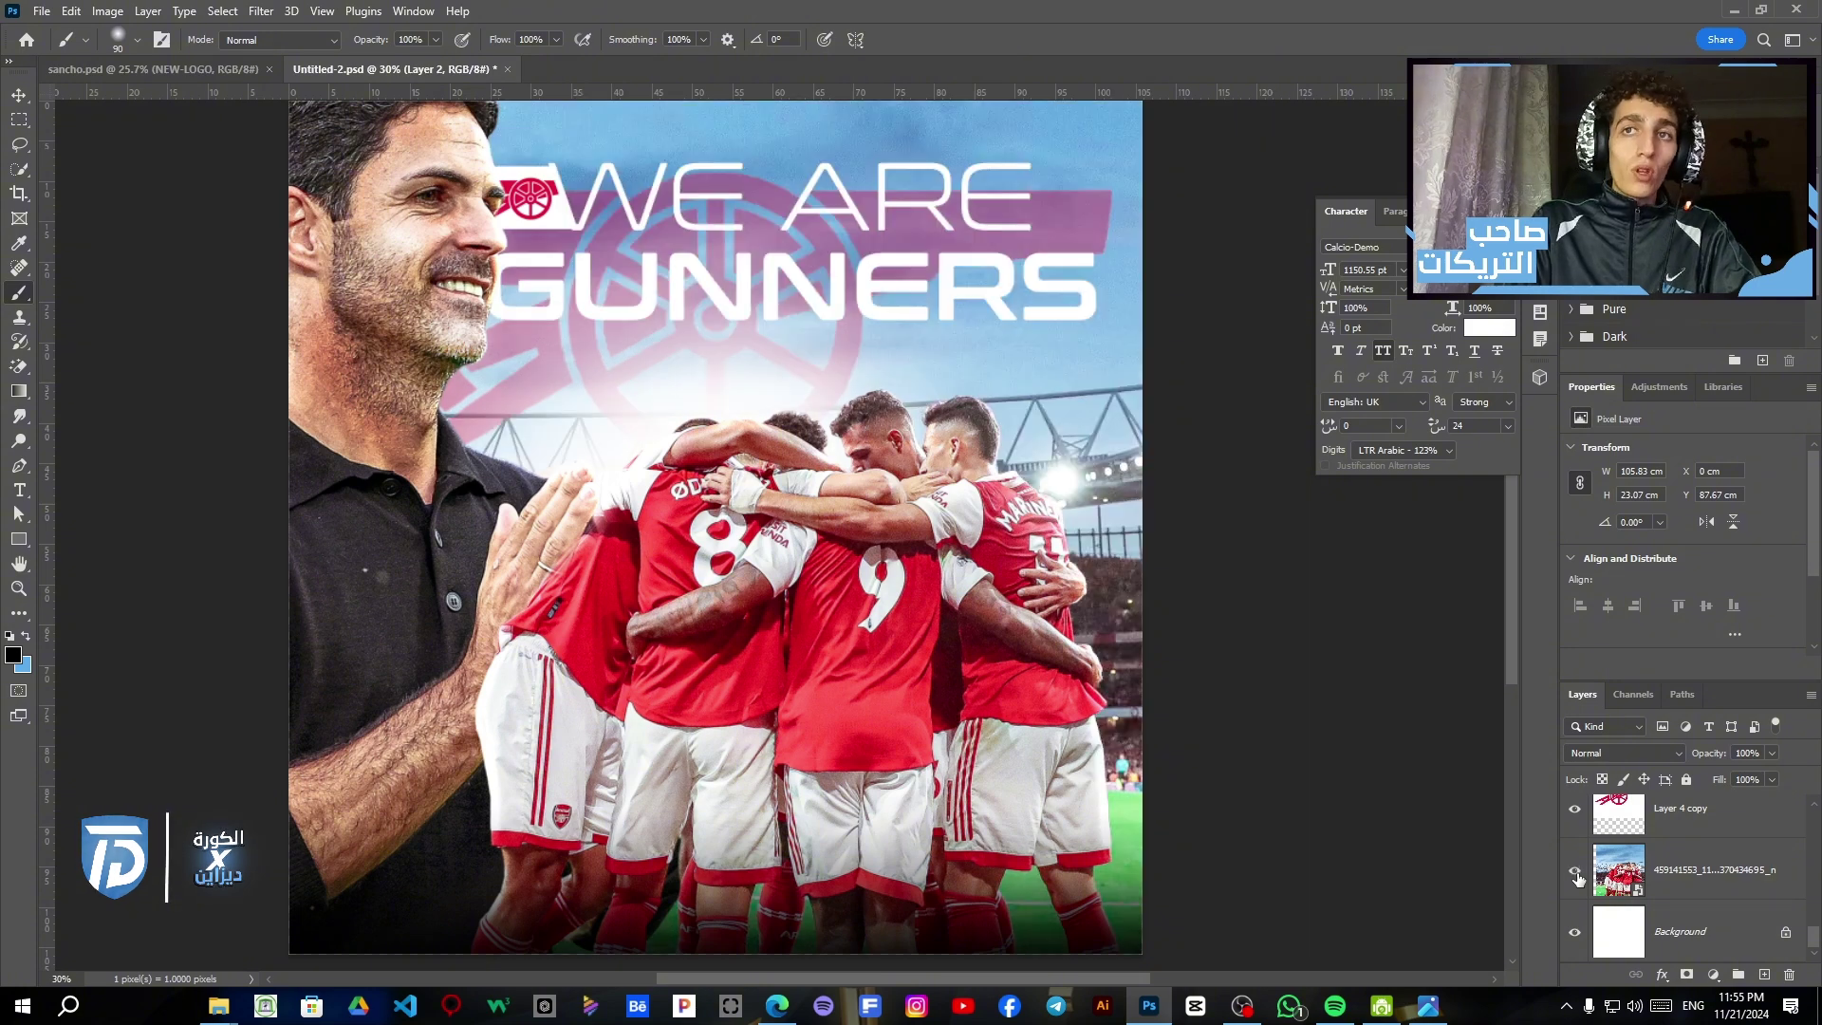
Check the large cannon logo on Layer 4 copy, previewing blend modes and keeping Darker Color.
{"action": "left_click", "coordinate": [1696, 833]}
{"action": "scroll", "coordinate": [1613, 825], "scroll_direction": "up", "scroll_amount": 1}
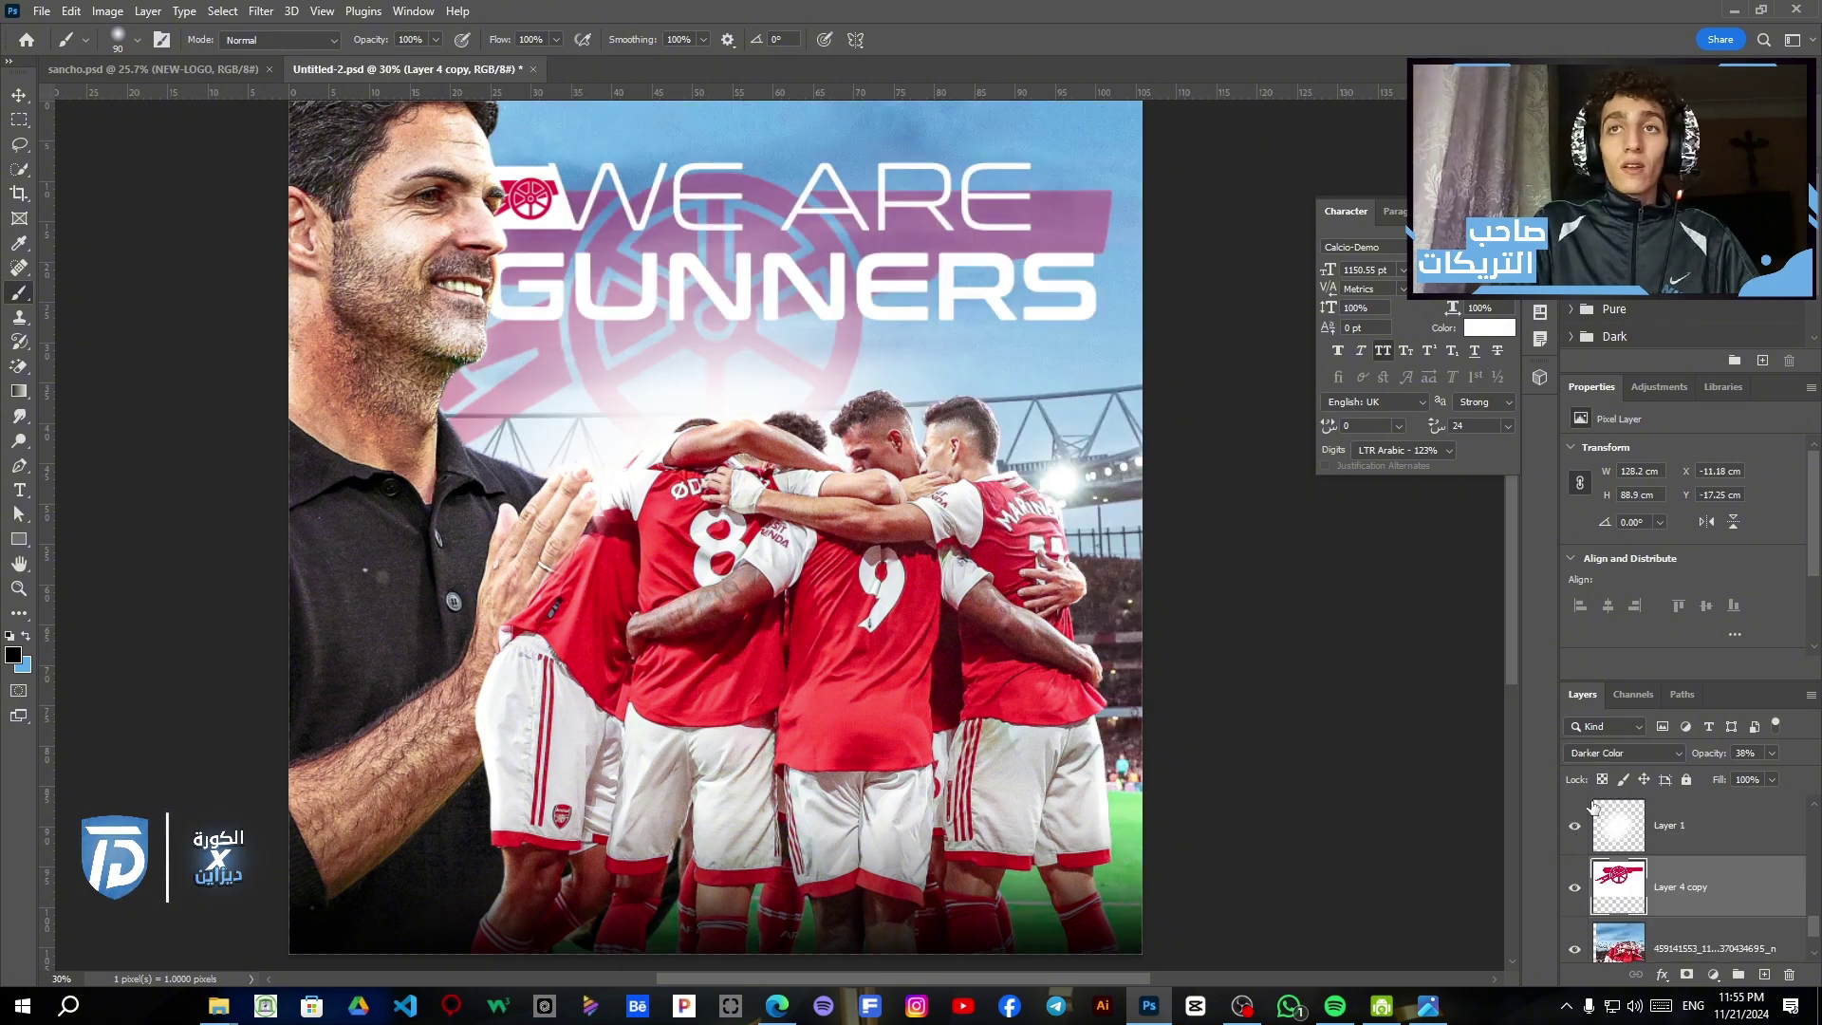
{"action": "left_click", "coordinate": [1580, 885]}
{"action": "left_click", "coordinate": [1579, 884]}
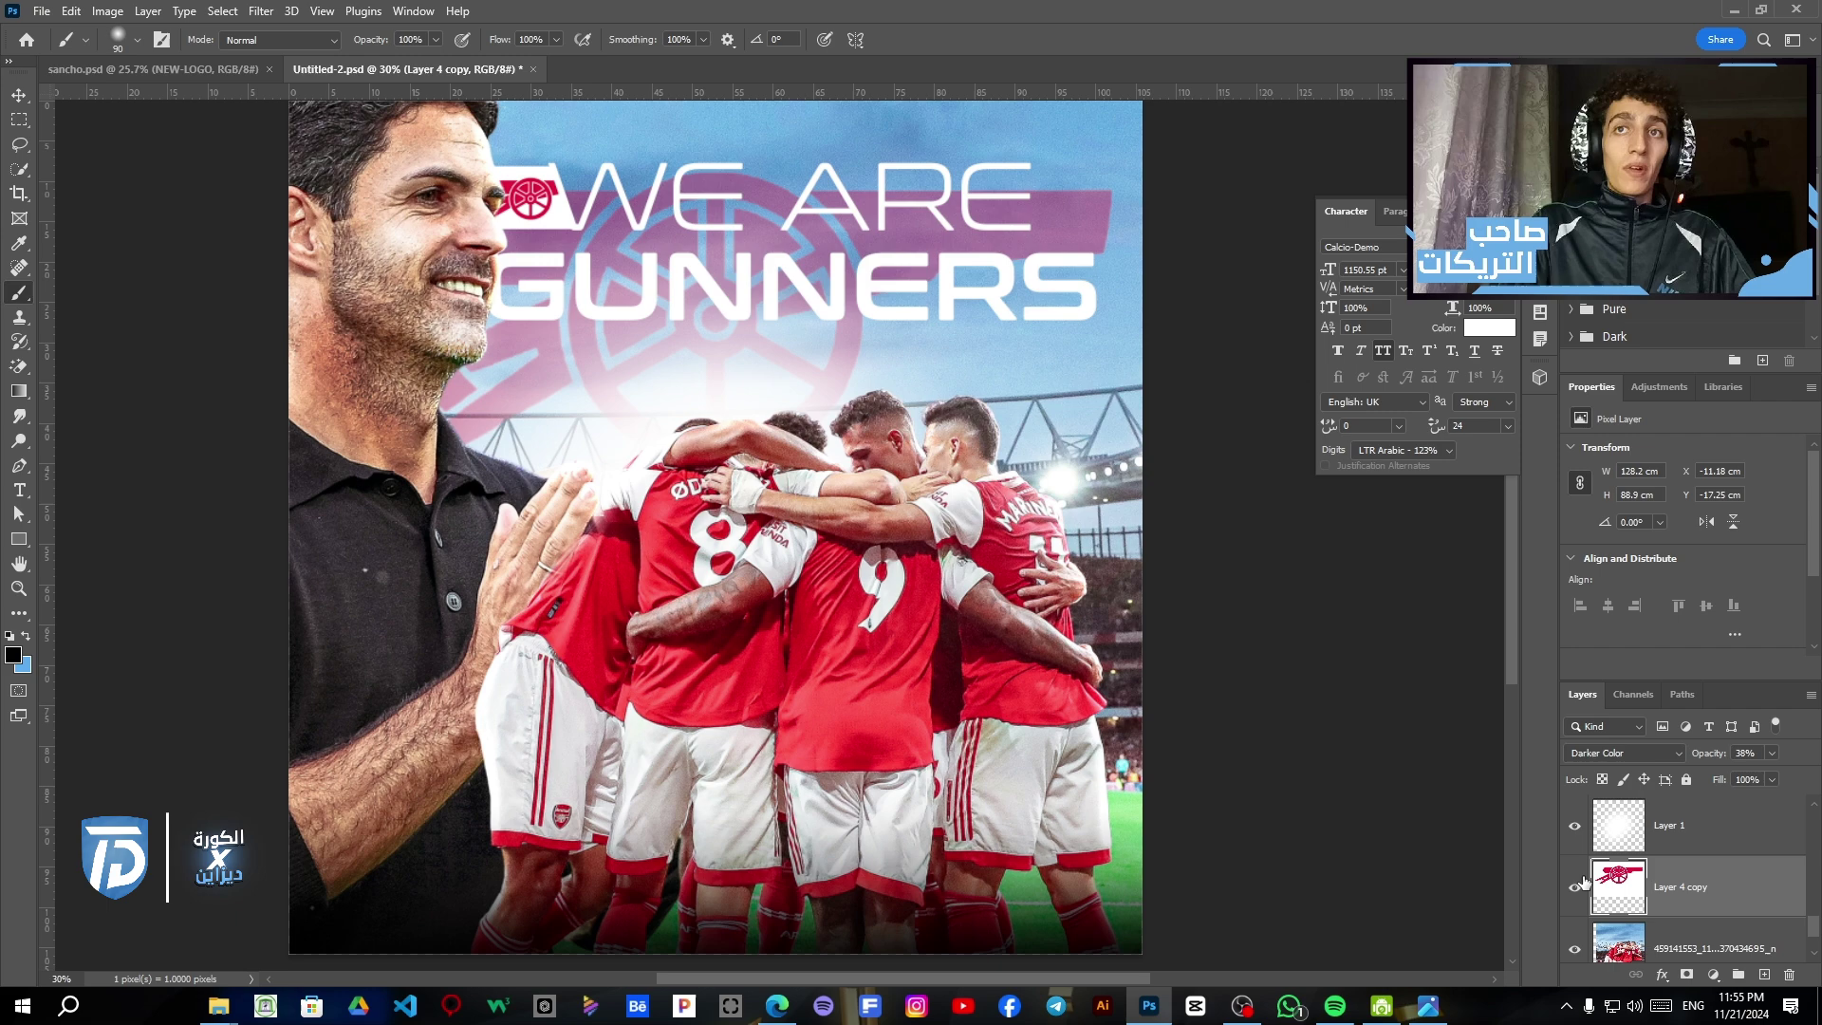
{"action": "left_click", "coordinate": [1635, 755]}
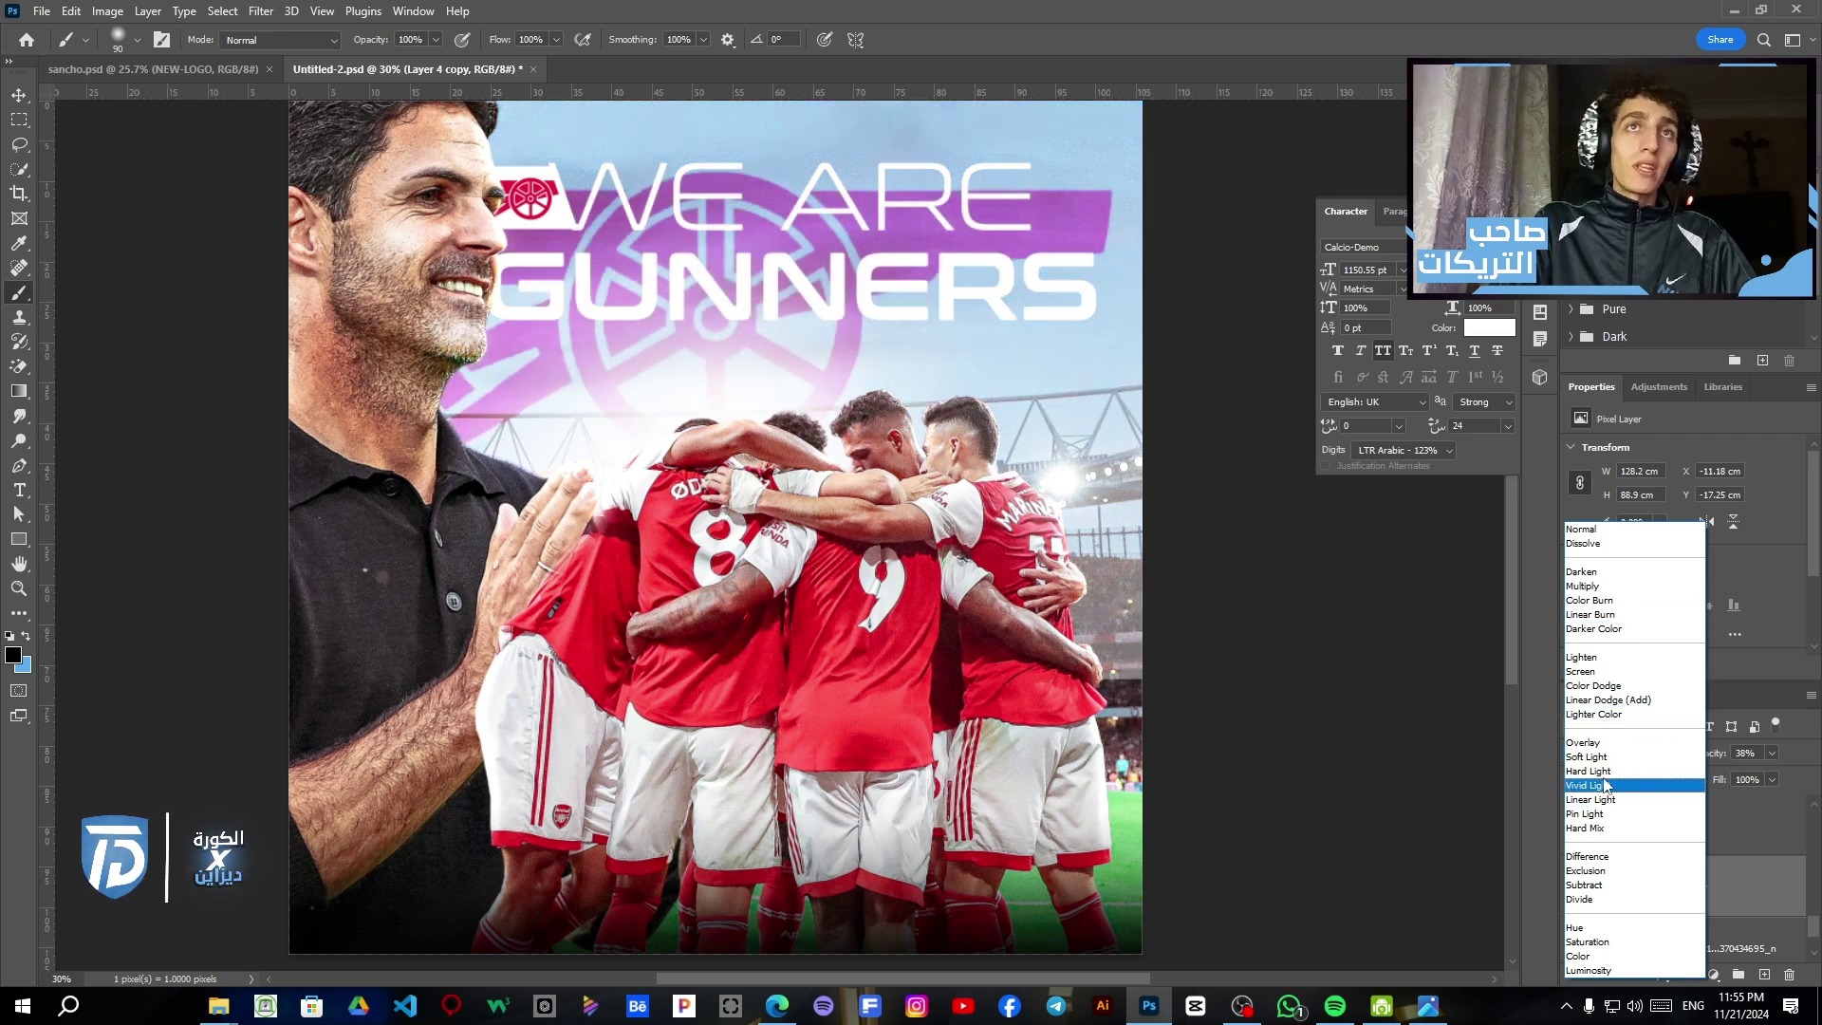
{"action": "left_click", "coordinate": [1609, 629]}
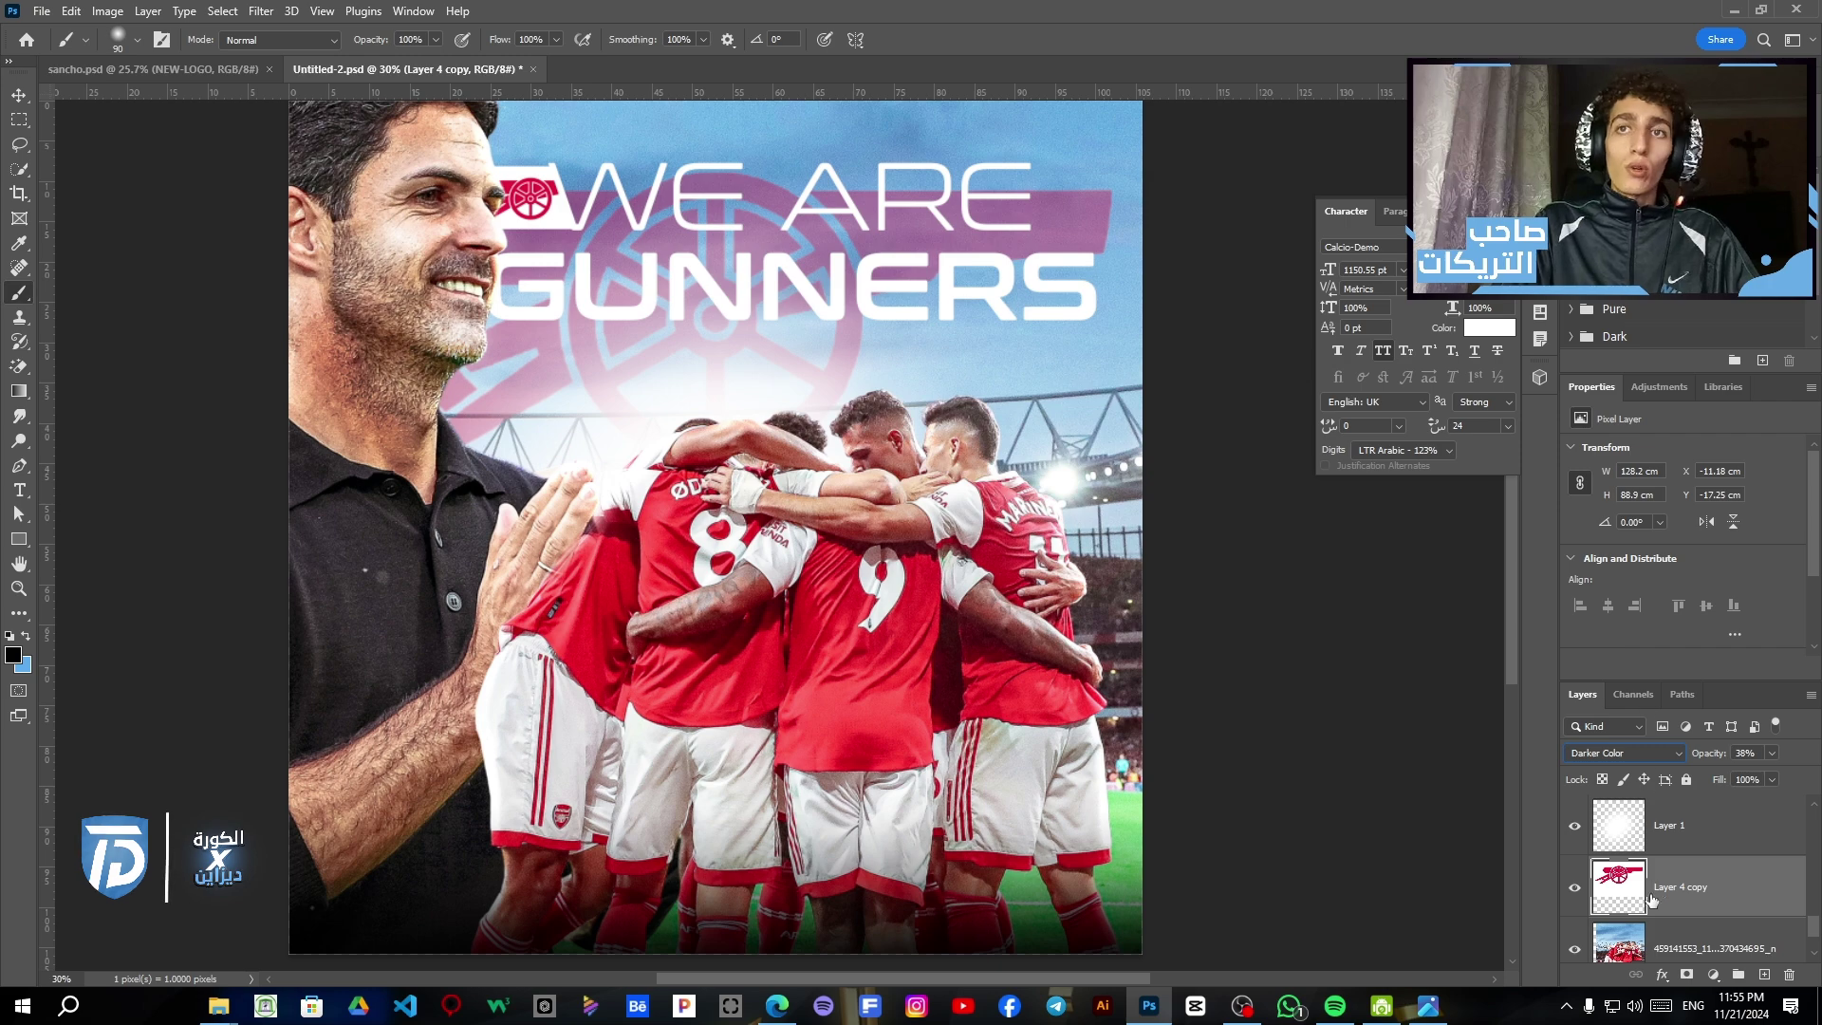
Check the white glow on Layer 1 behind the players by toggling its visibility and selecting the layer.
{"action": "left_click", "coordinate": [1575, 826]}
{"action": "left_click", "coordinate": [1630, 813]}
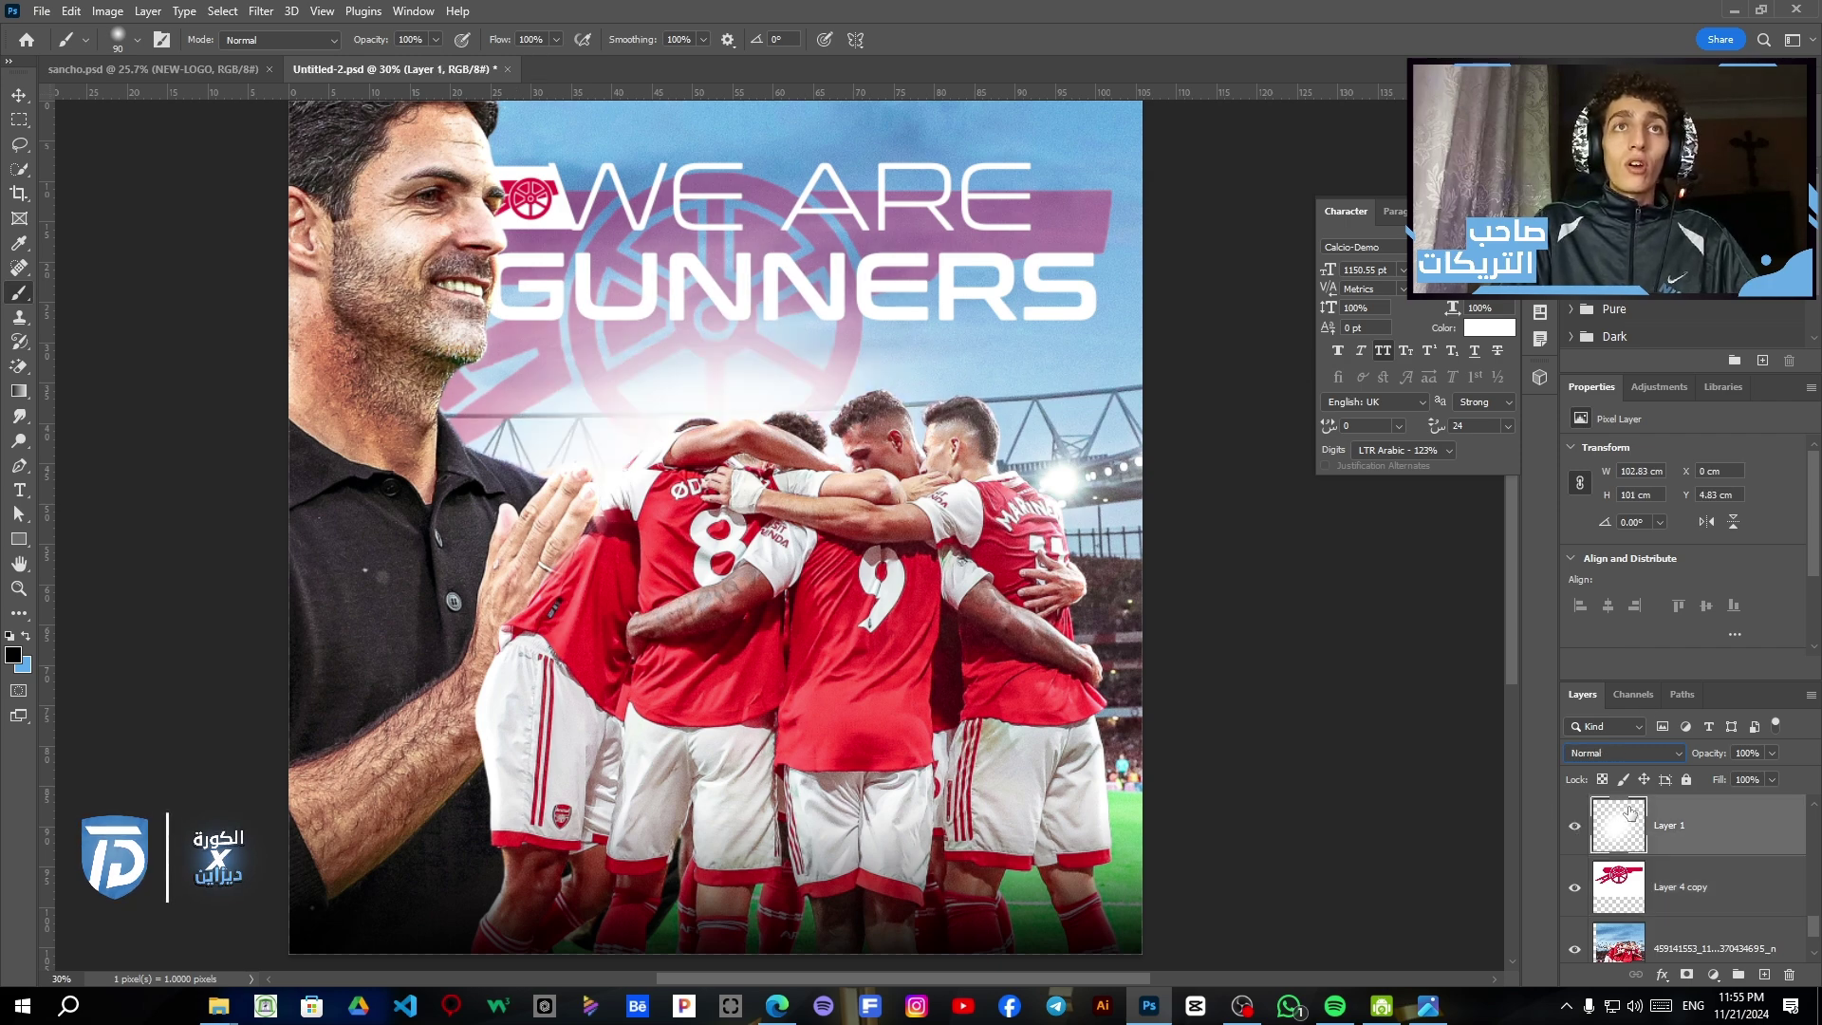
{"action": "scroll", "coordinate": [1653, 833], "scroll_direction": "up", "scroll_amount": 2}
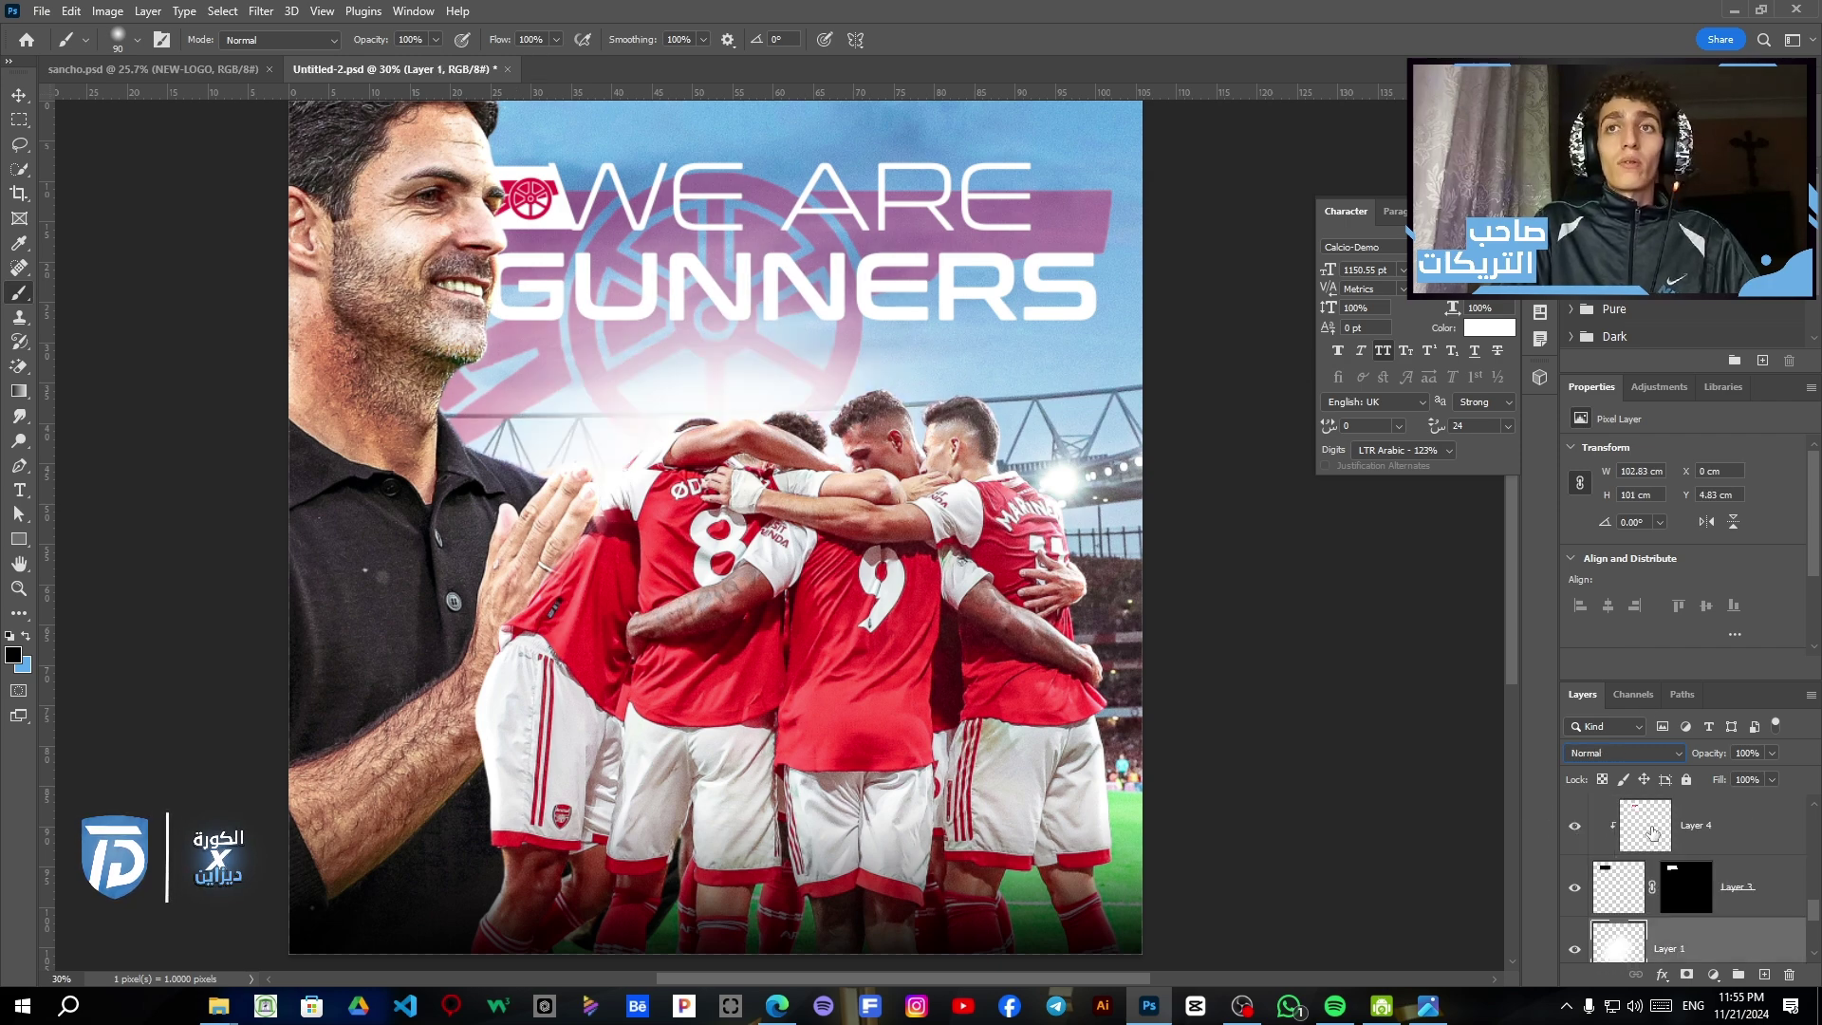
Hide the small logo on Layer 4 and the strip on Layer 3 to view the title without them.
{"action": "left_click", "coordinate": [1571, 890]}
{"action": "left_click", "coordinate": [1571, 890]}
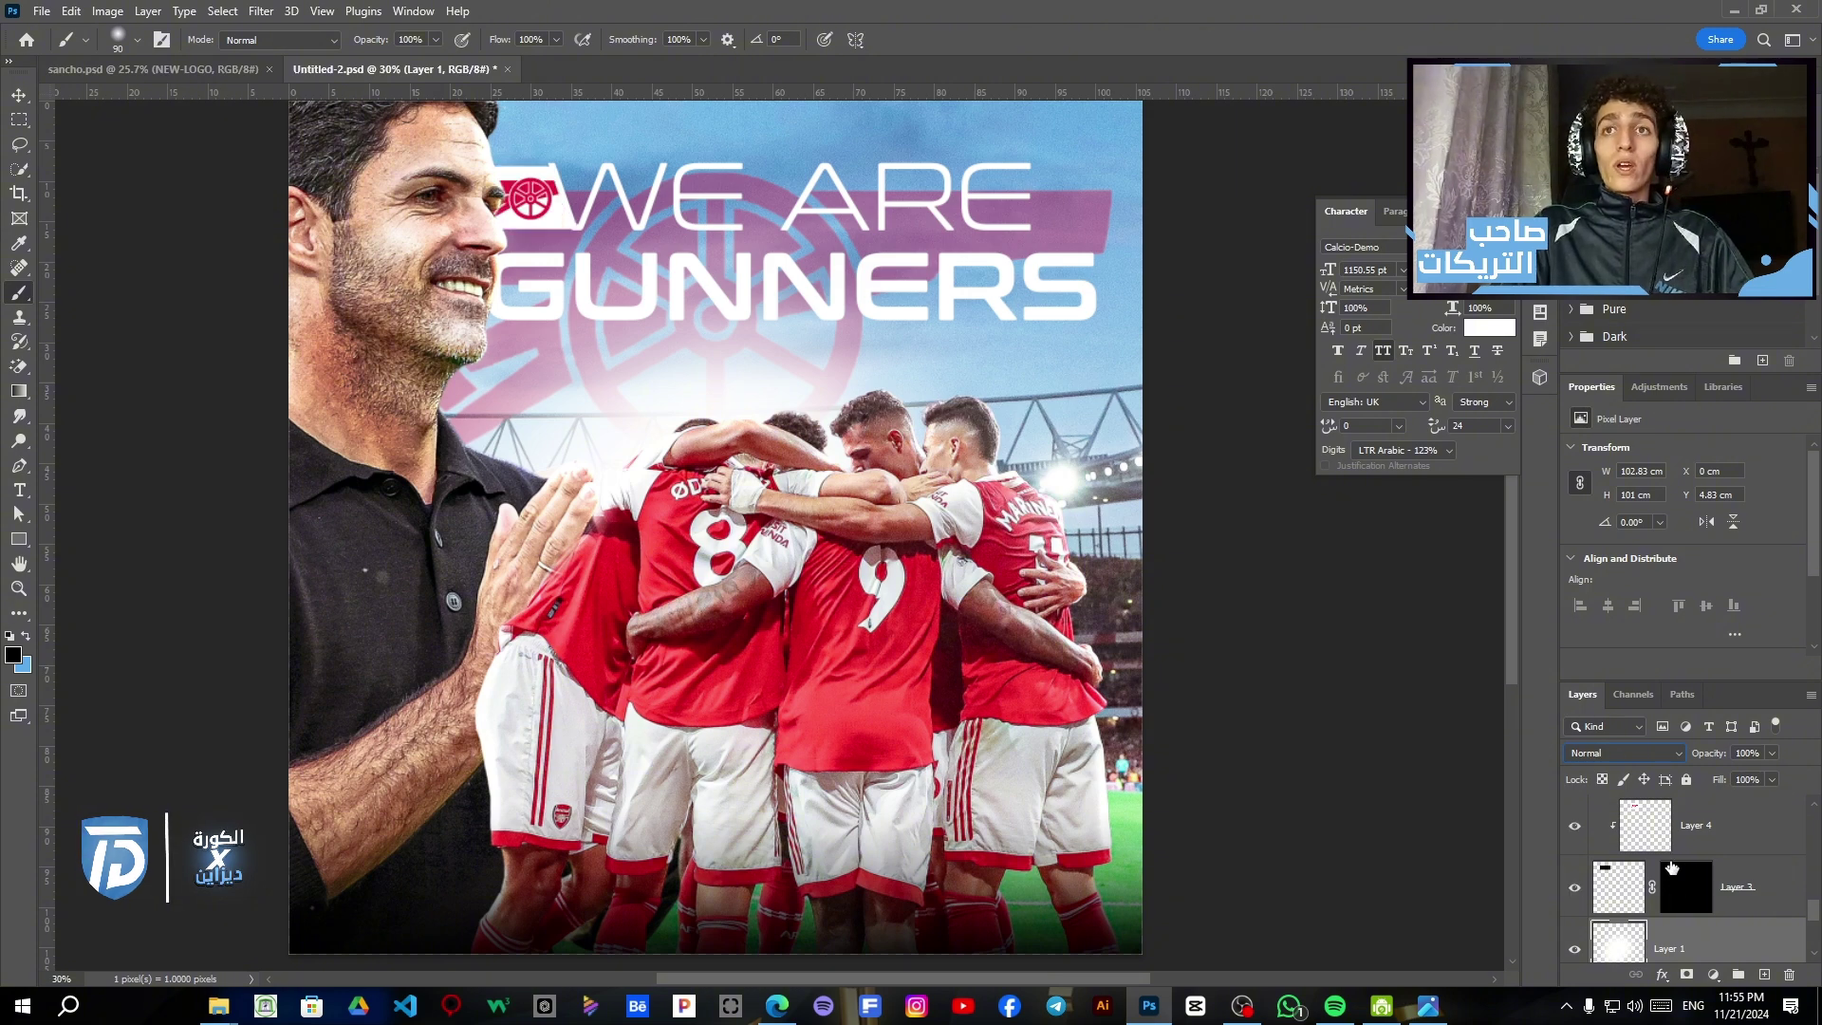
{"action": "left_click", "coordinate": [1575, 827]}
{"action": "left_click", "coordinate": [1575, 887]}
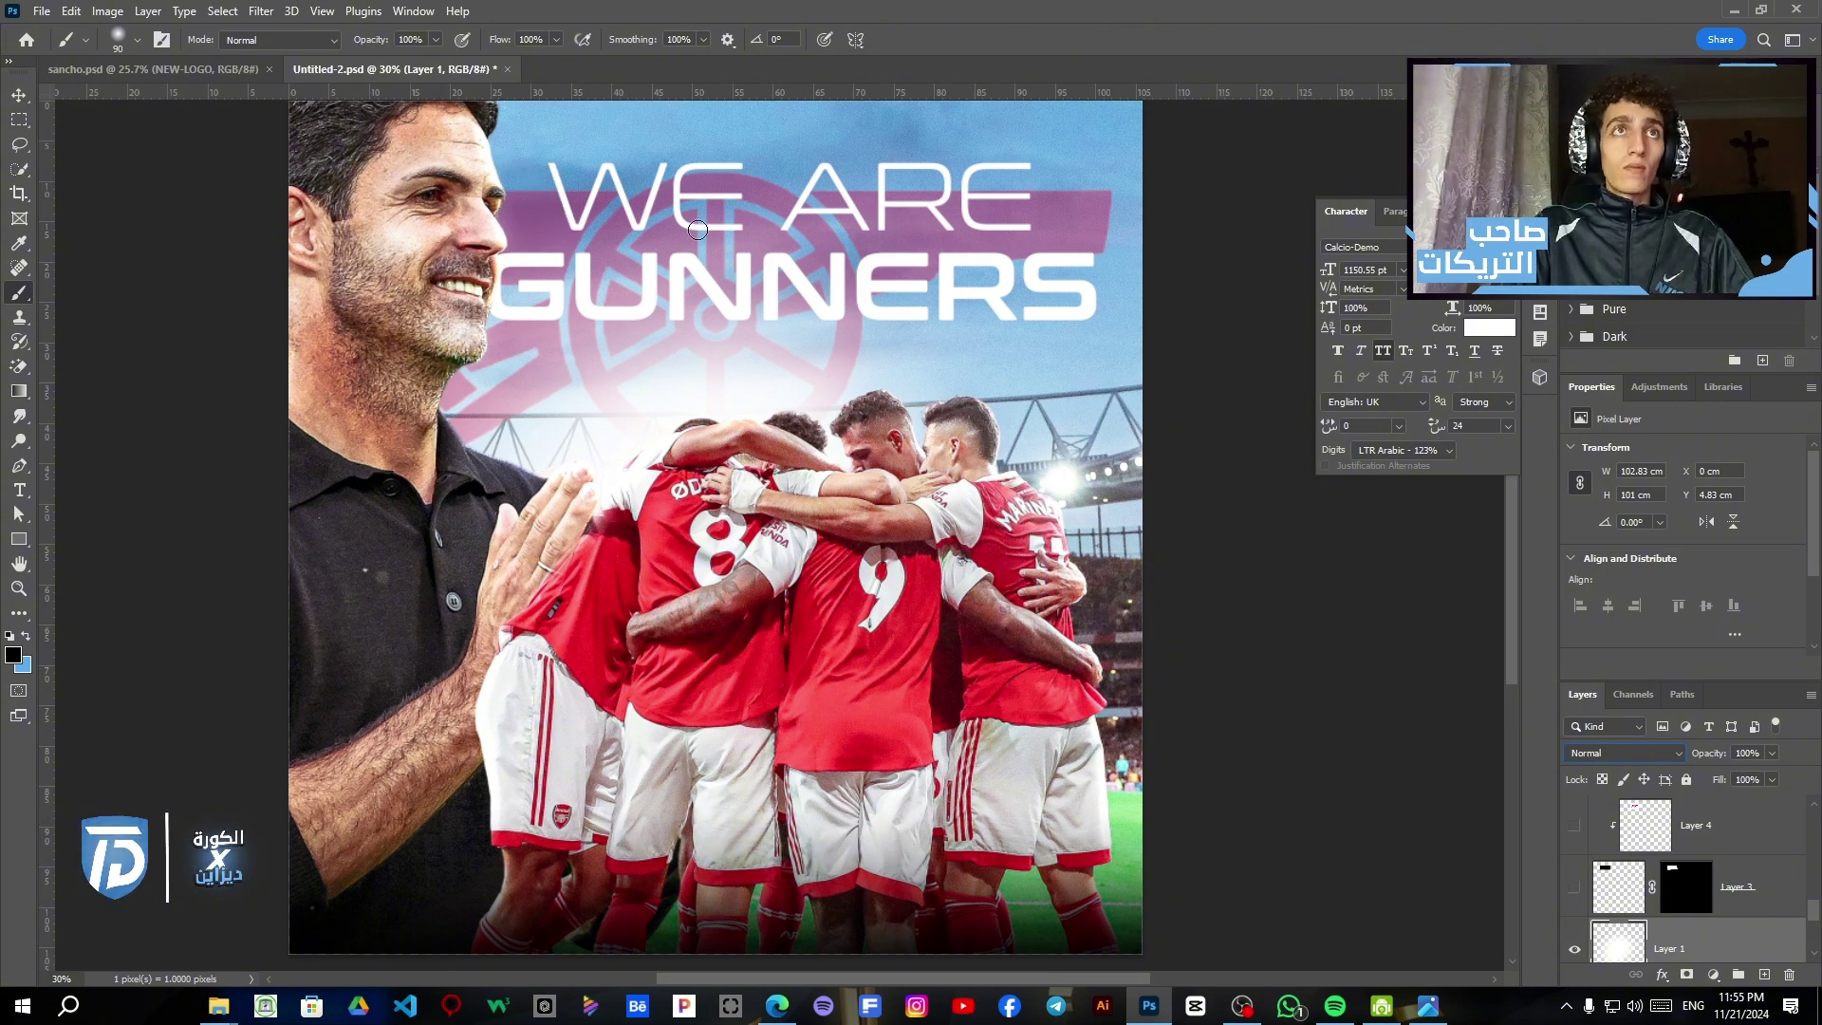
Inspect the fonts of the "GUNNERS" and "WE ARE" lines in the title text layer without editing the text.
{"action": "key", "text": "t"}
{"action": "left_click", "coordinate": [724, 209]}
{"action": "key", "text": "ctrl+a"}
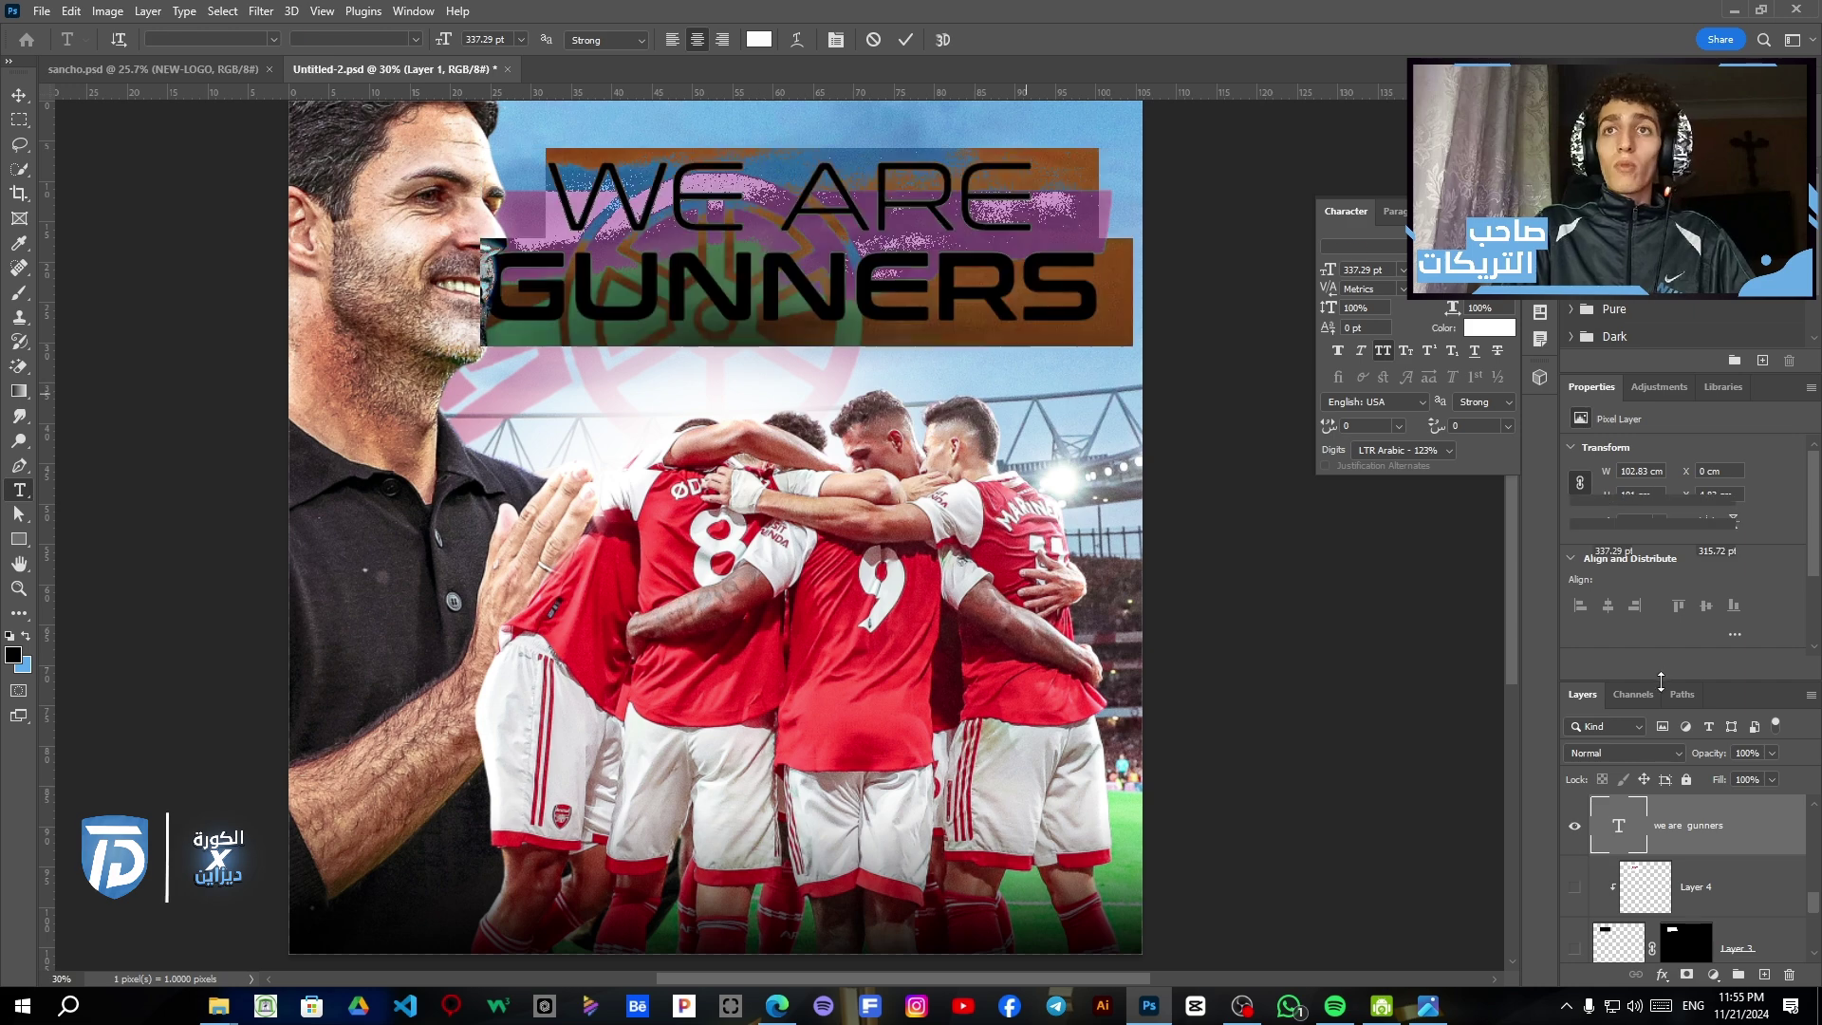
{"action": "left_click", "coordinate": [1673, 809]}
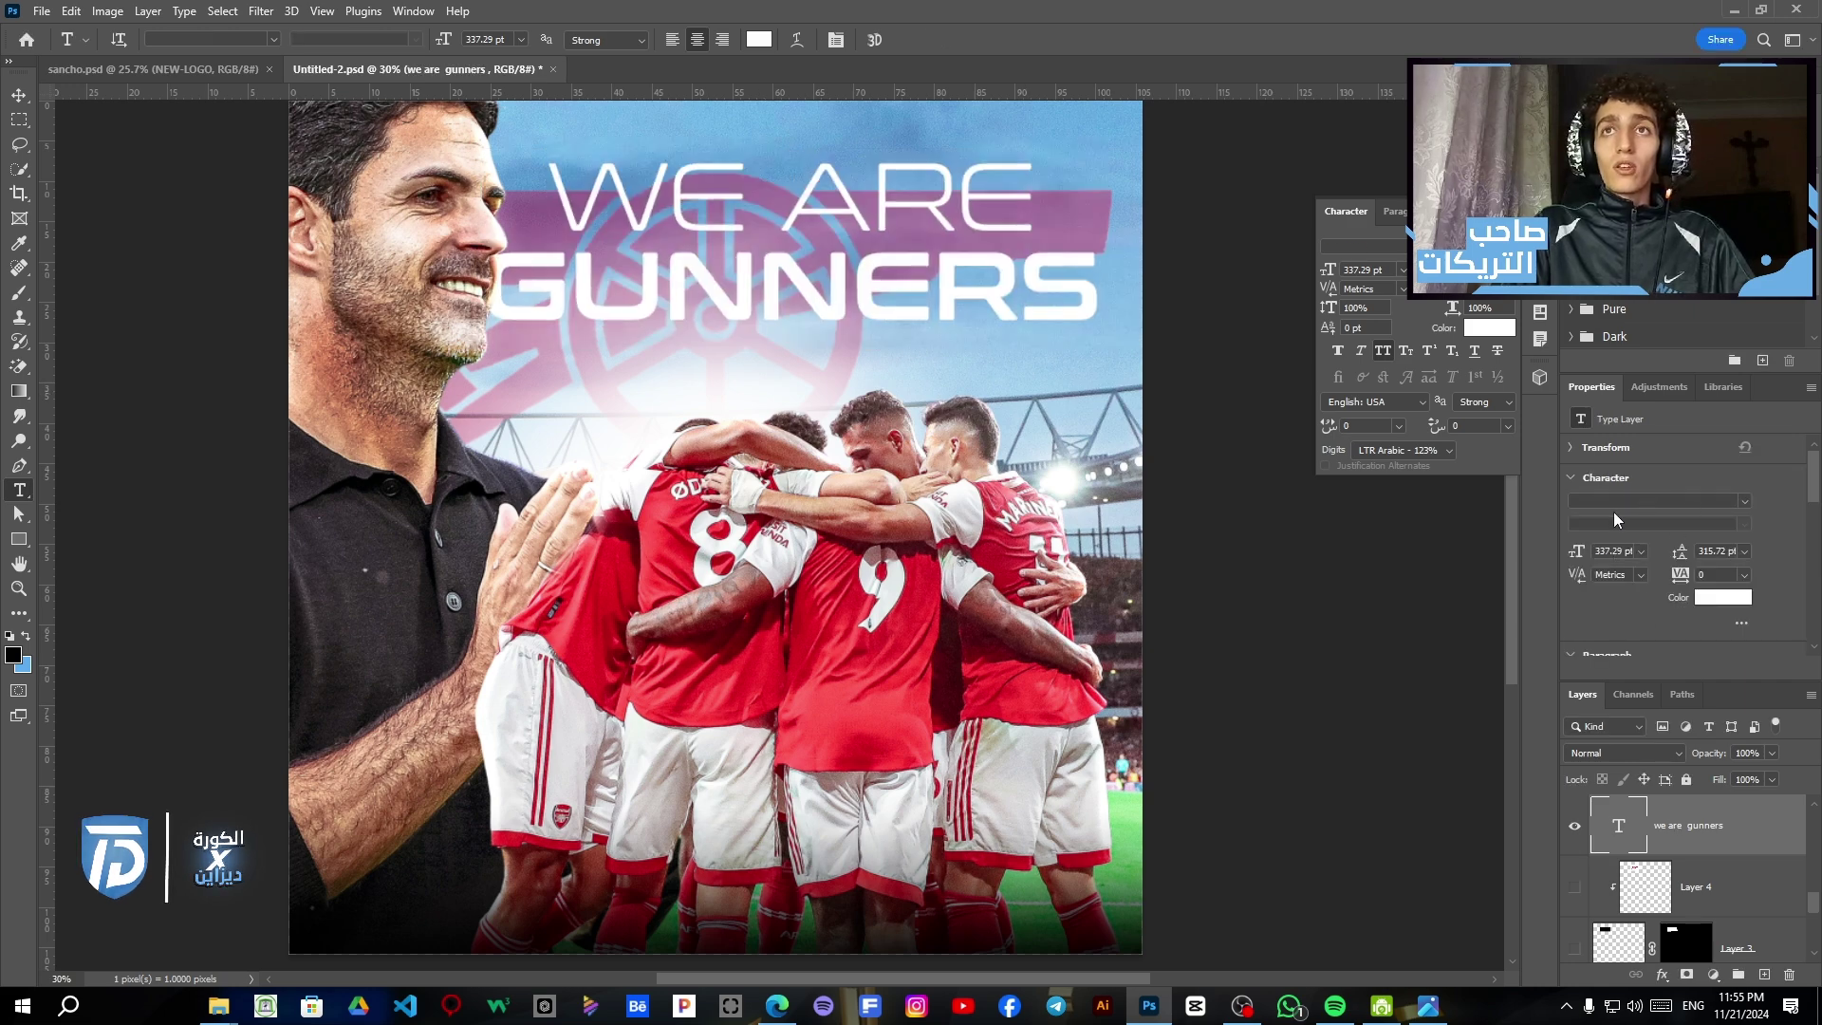
{"action": "left_click", "coordinate": [911, 337]}
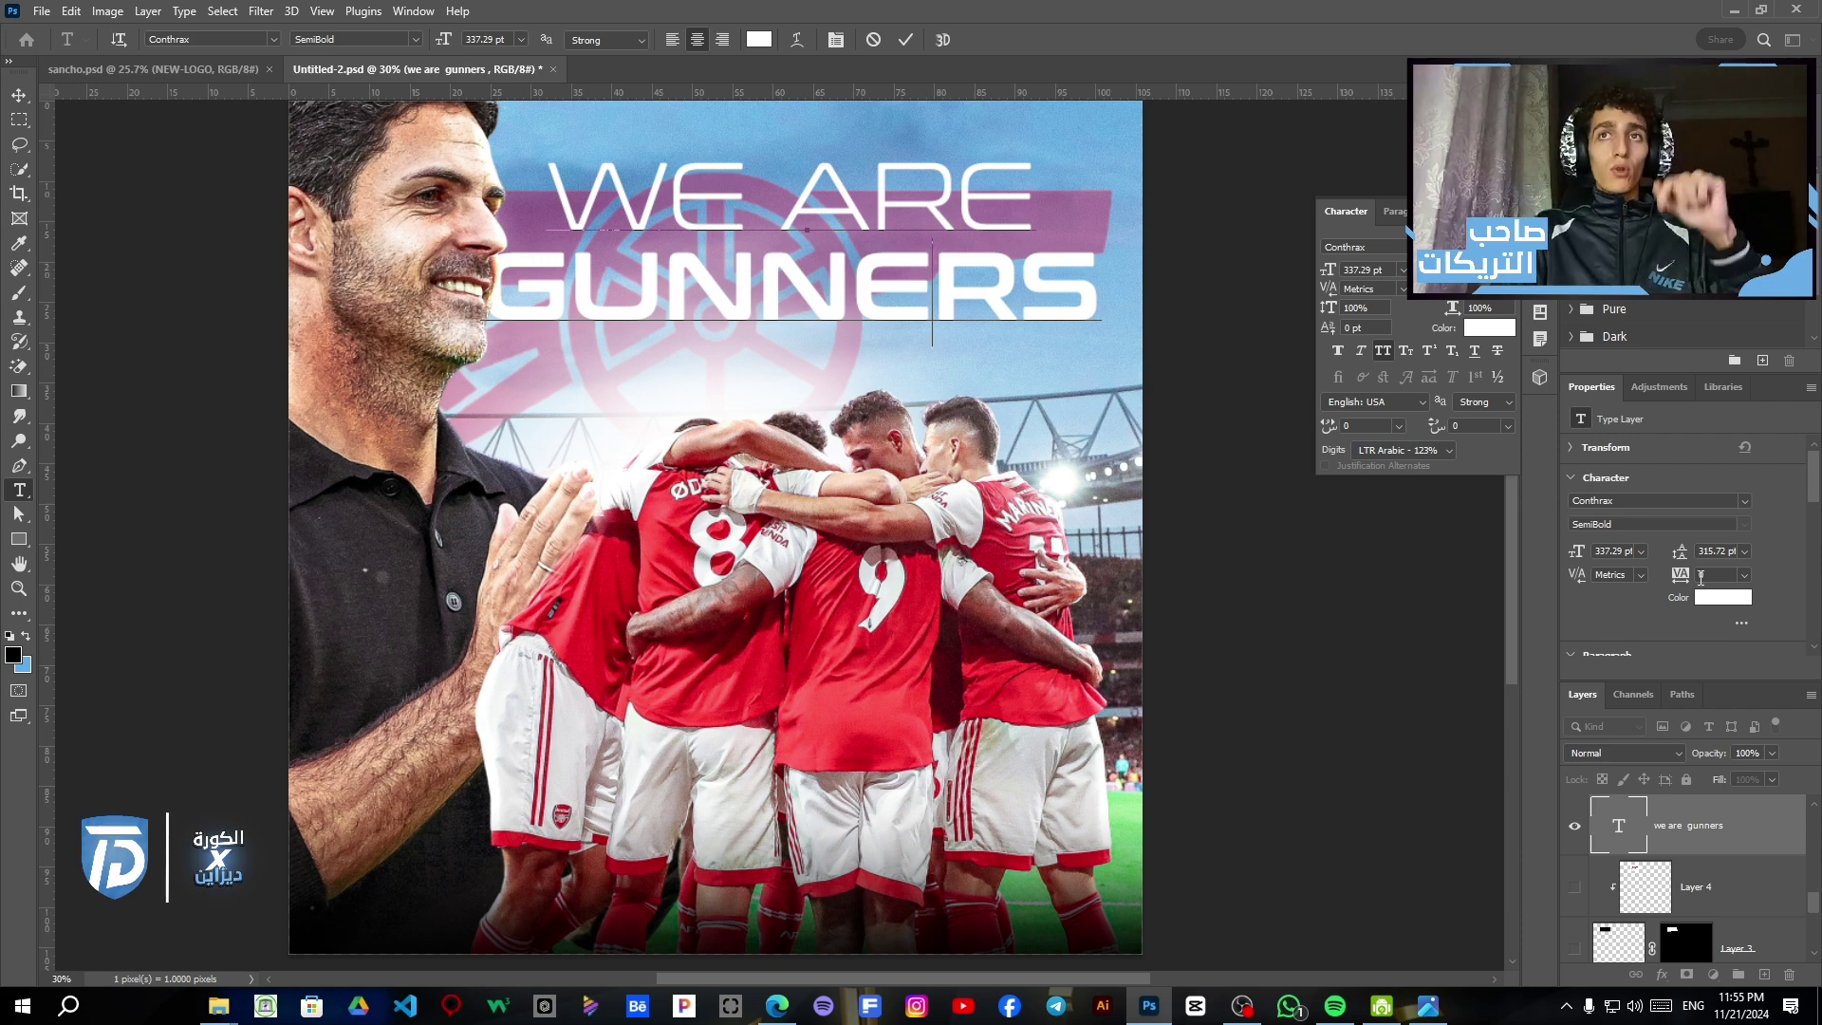
{"action": "double_click", "coordinate": [942, 300]}
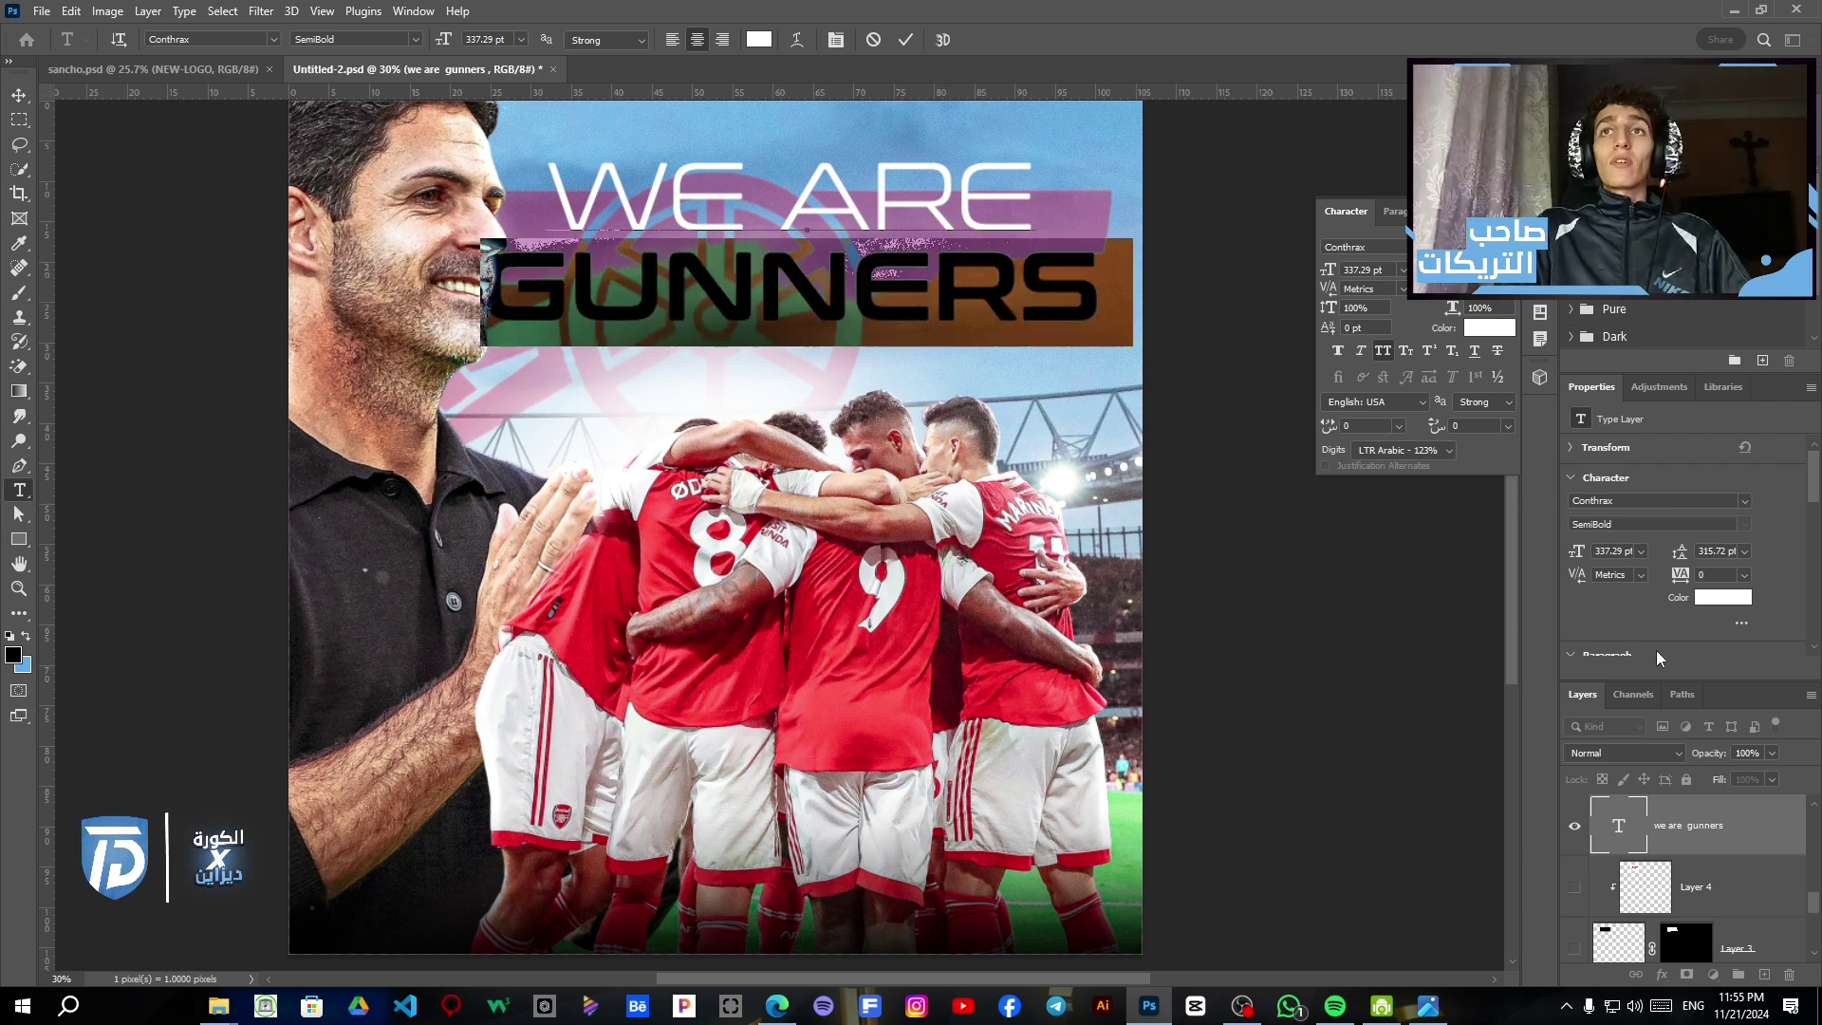
{"action": "triple_click", "coordinate": [864, 214]}
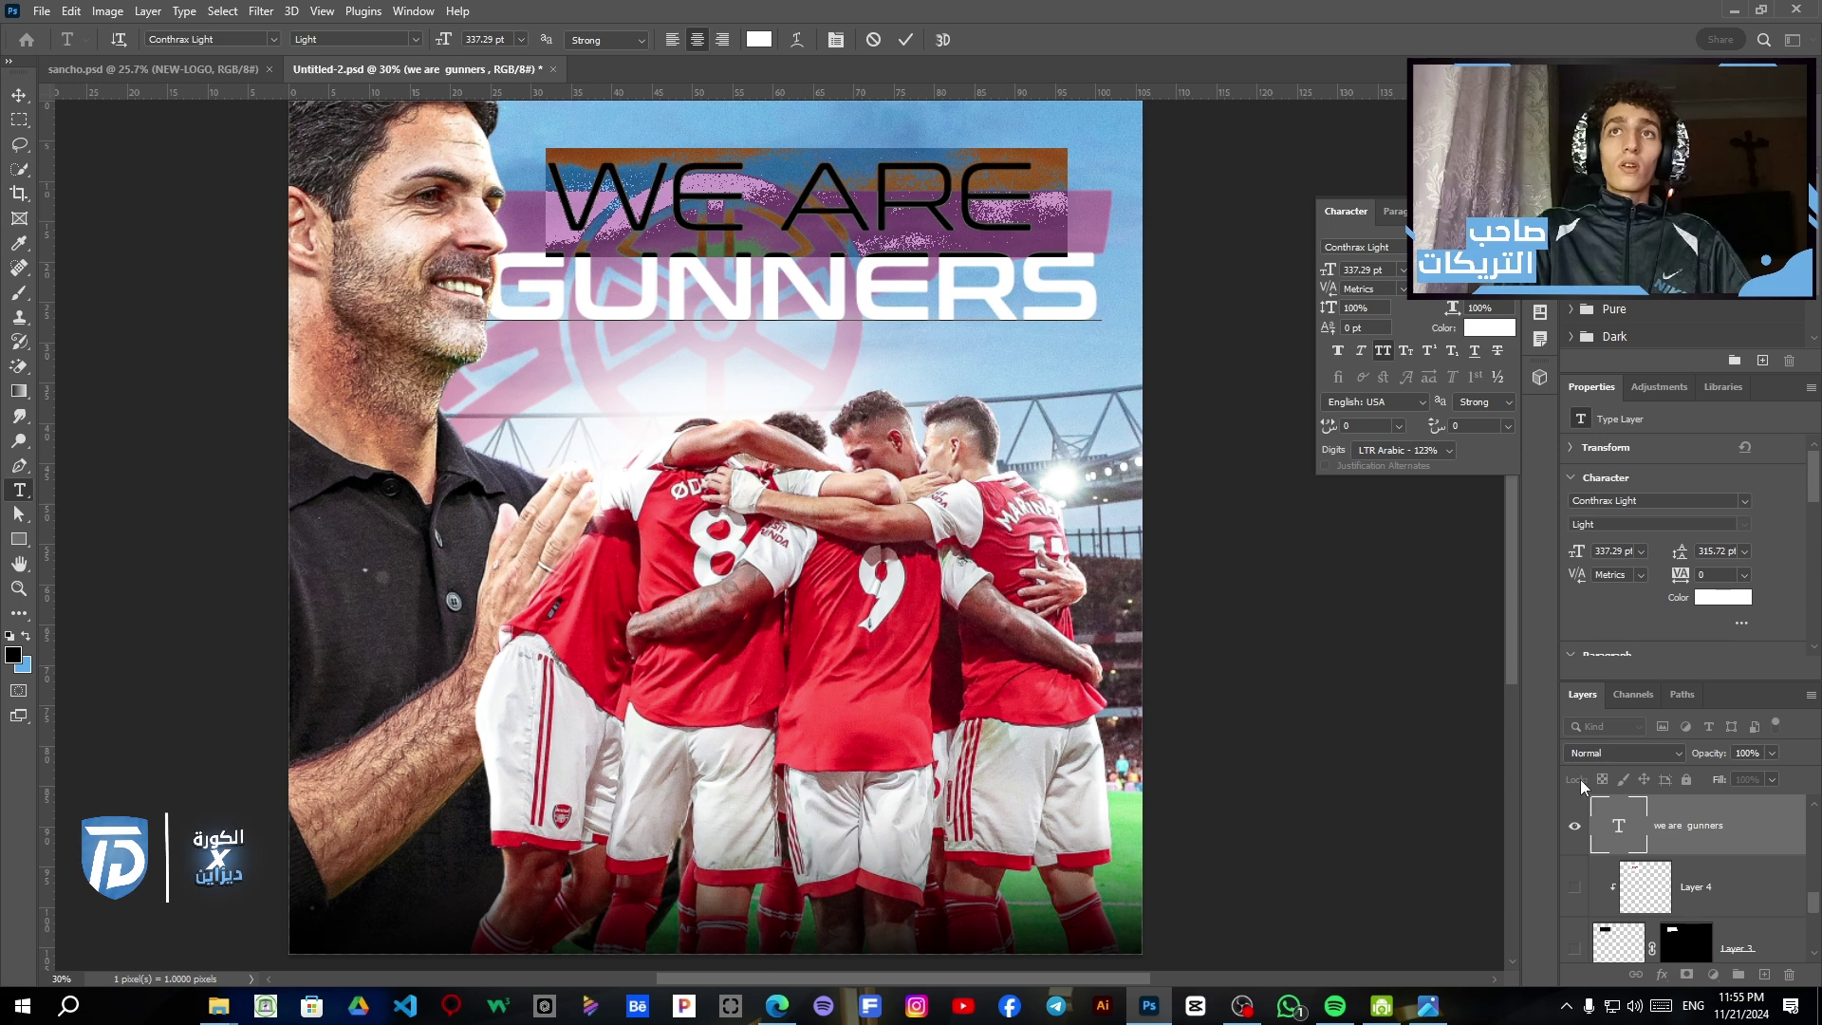
{"action": "left_click", "coordinate": [1670, 823]}
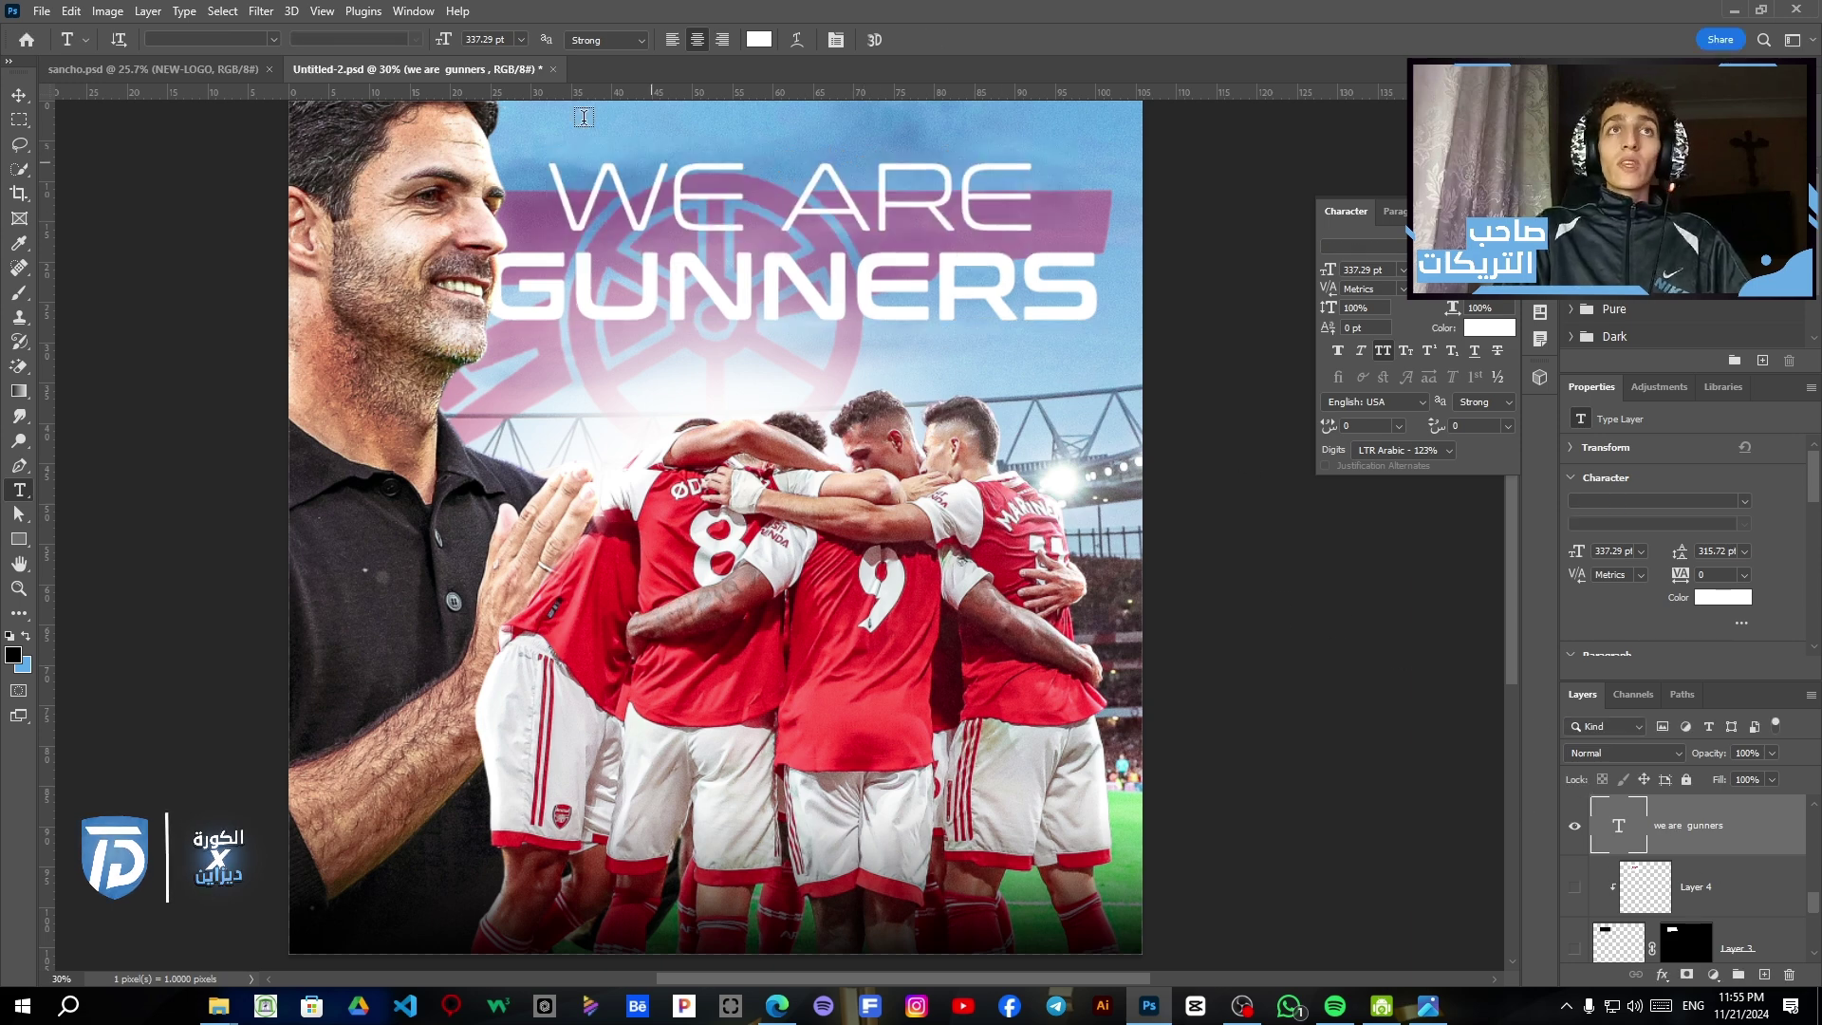
Show the strip on Layer 3 and the logo on Layer 4 again, examining how they meet the W.
{"action": "scroll", "coordinate": [744, 466], "scroll_direction": "up", "scroll_amount": 5}
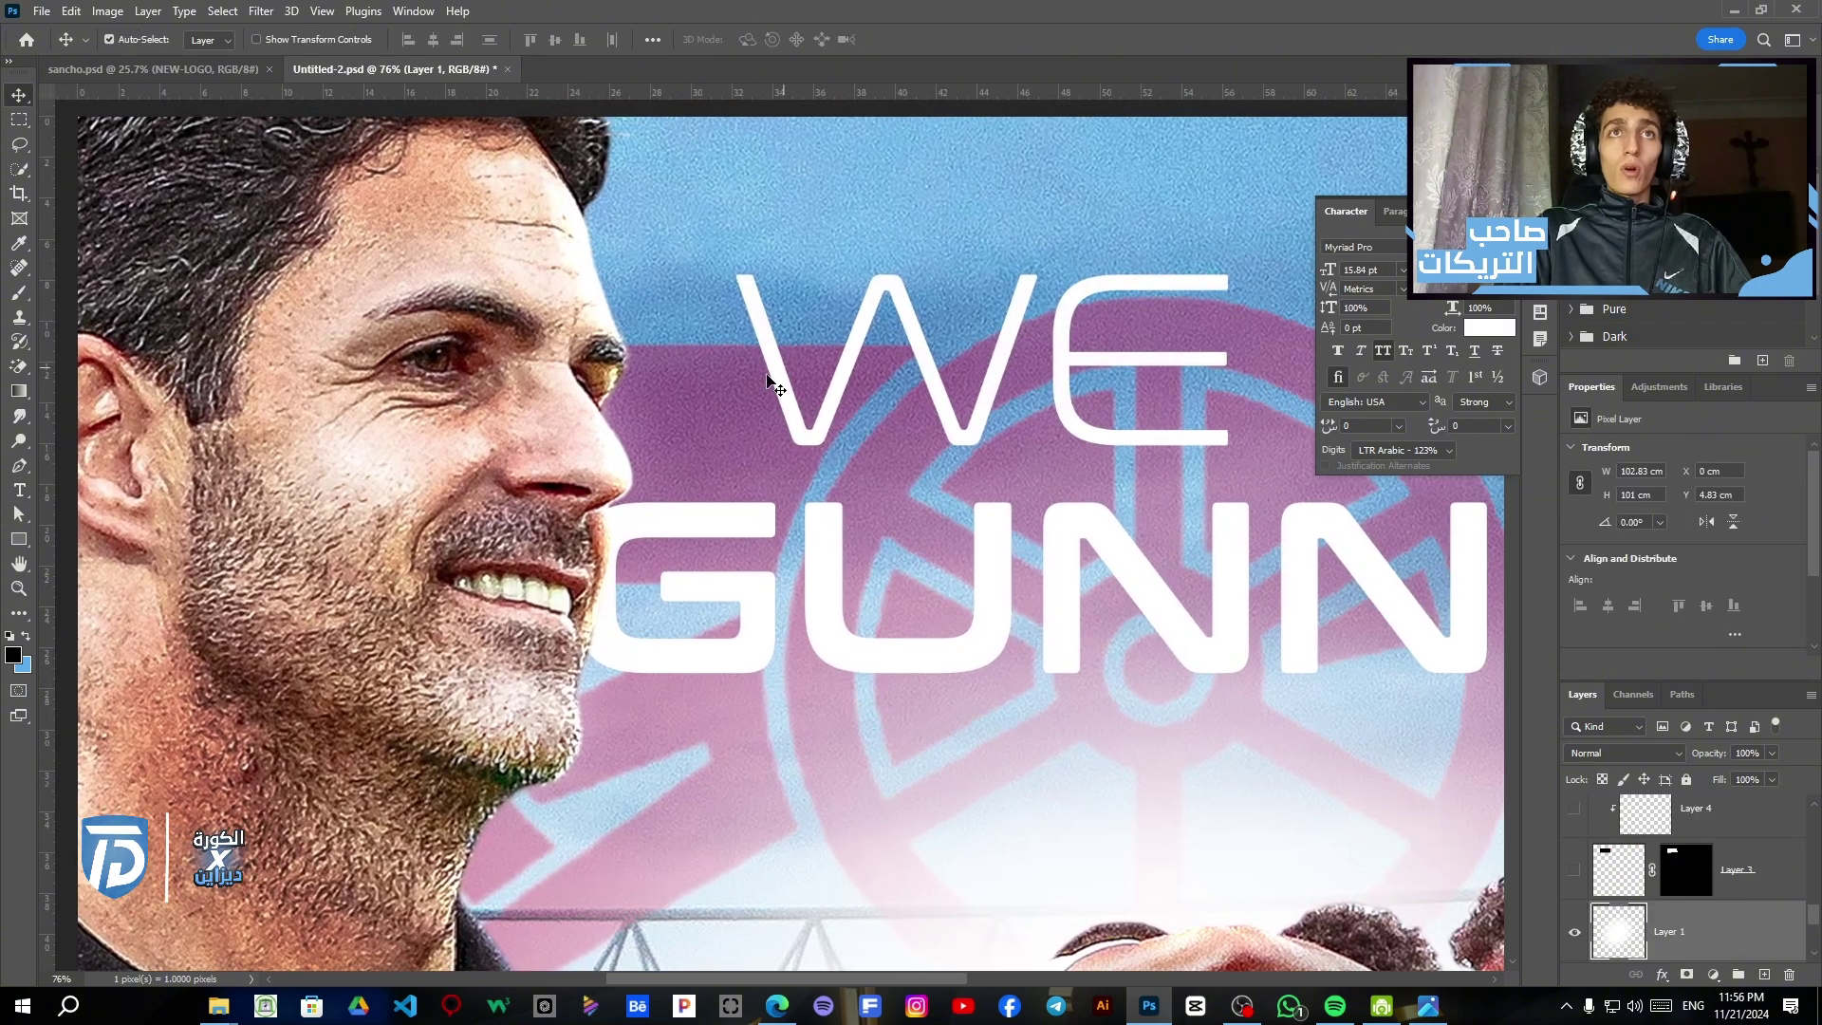
{"action": "scroll", "coordinate": [1666, 880], "scroll_direction": "up", "scroll_amount": 1}
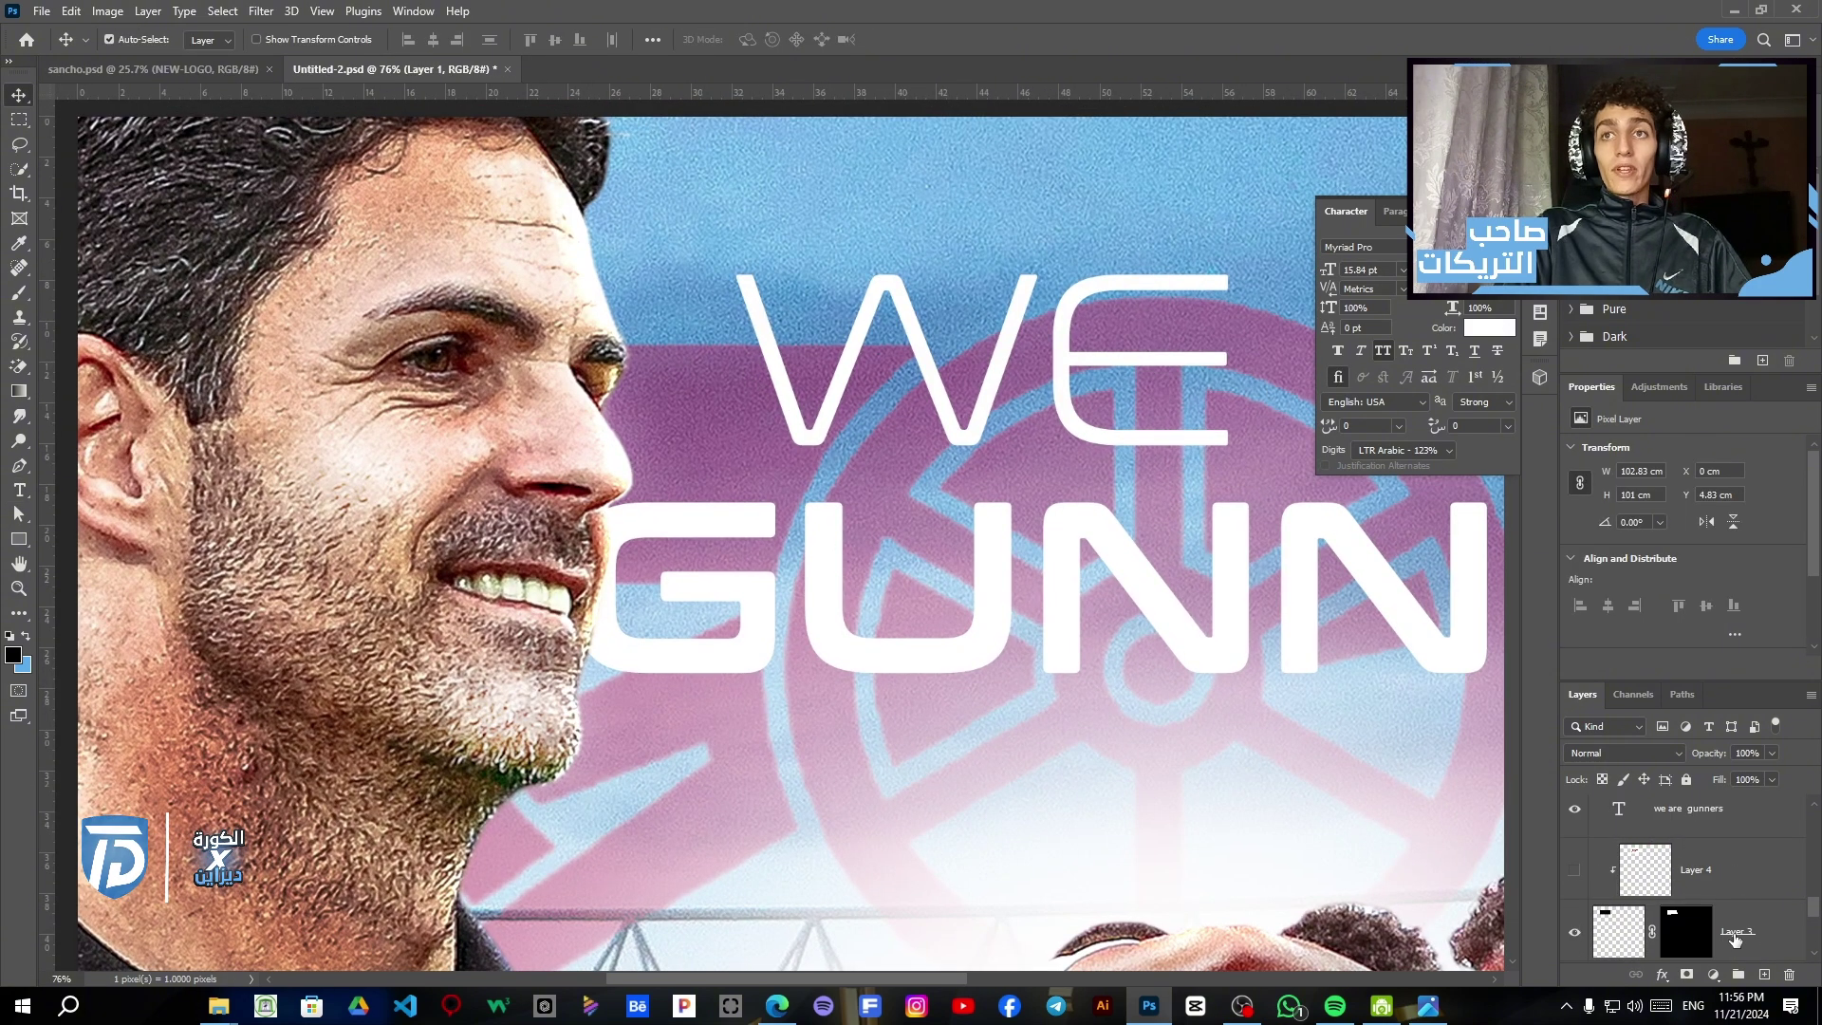
{"action": "left_click", "coordinate": [1735, 939]}
{"action": "scroll", "coordinate": [764, 360], "scroll_direction": "up", "scroll_amount": 5}
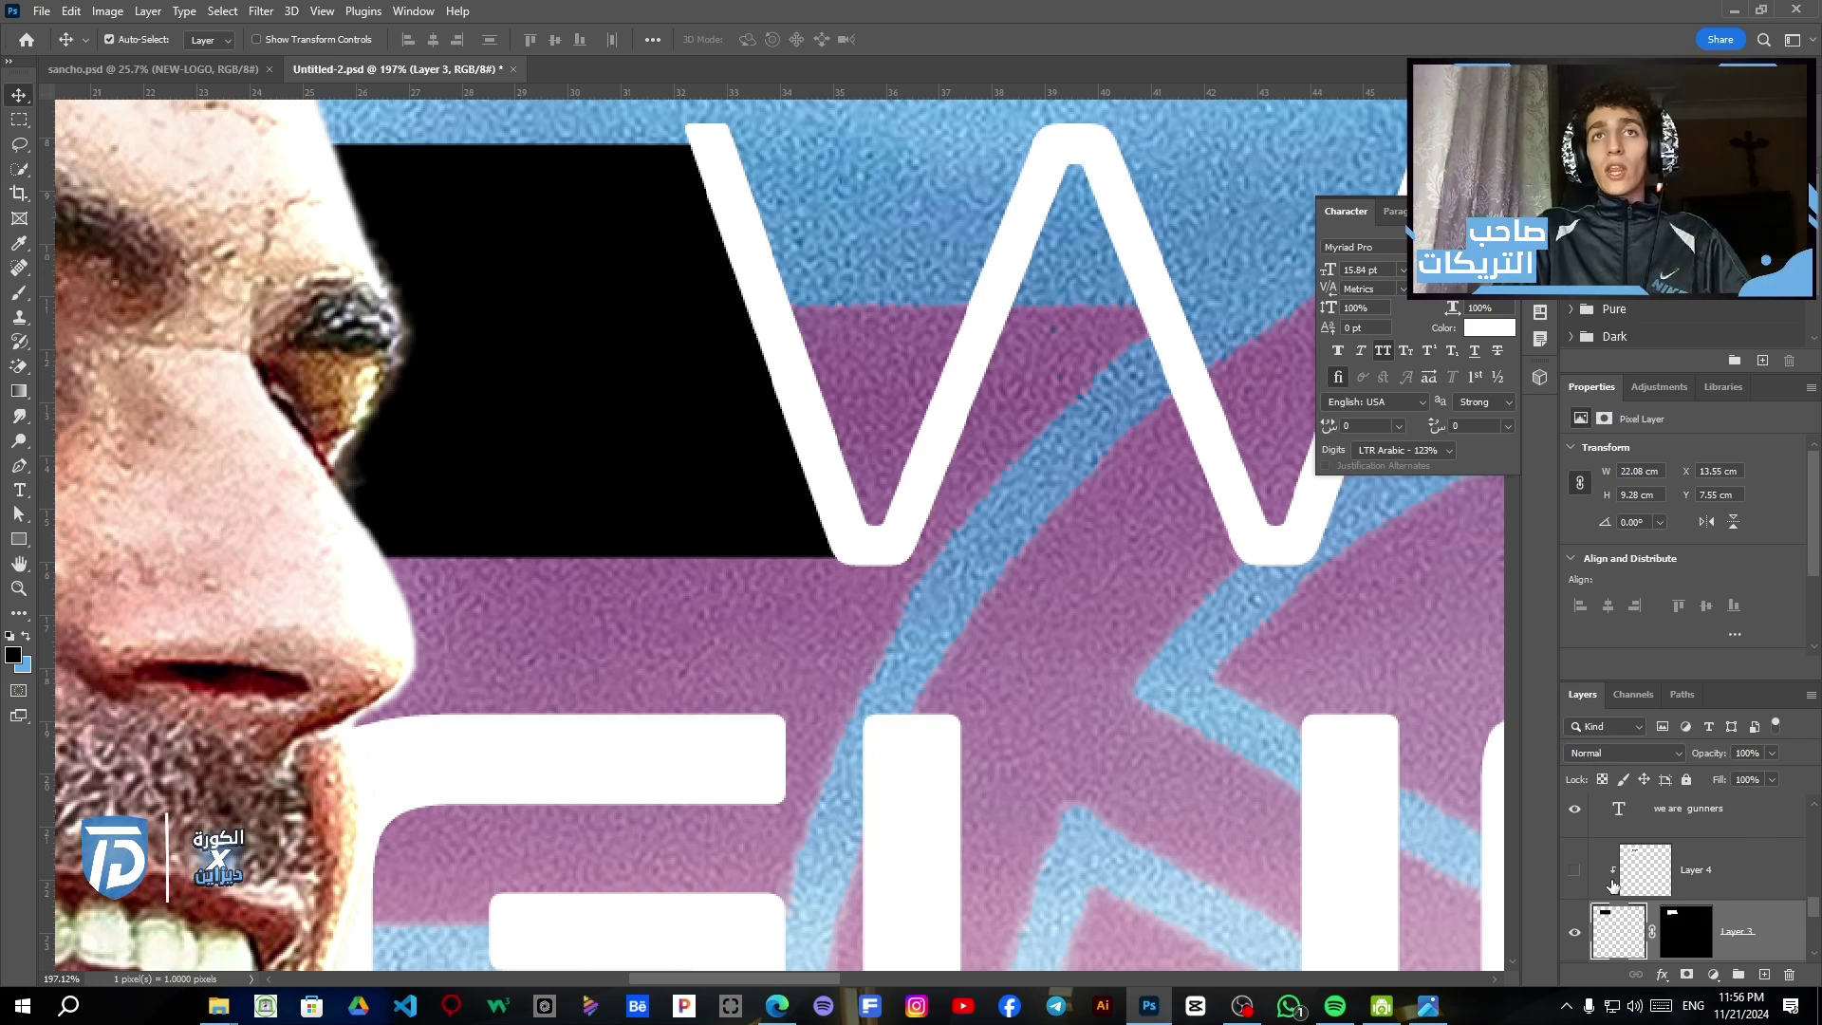
{"action": "scroll", "coordinate": [1233, 762], "scroll_direction": "down", "scroll_amount": 6}
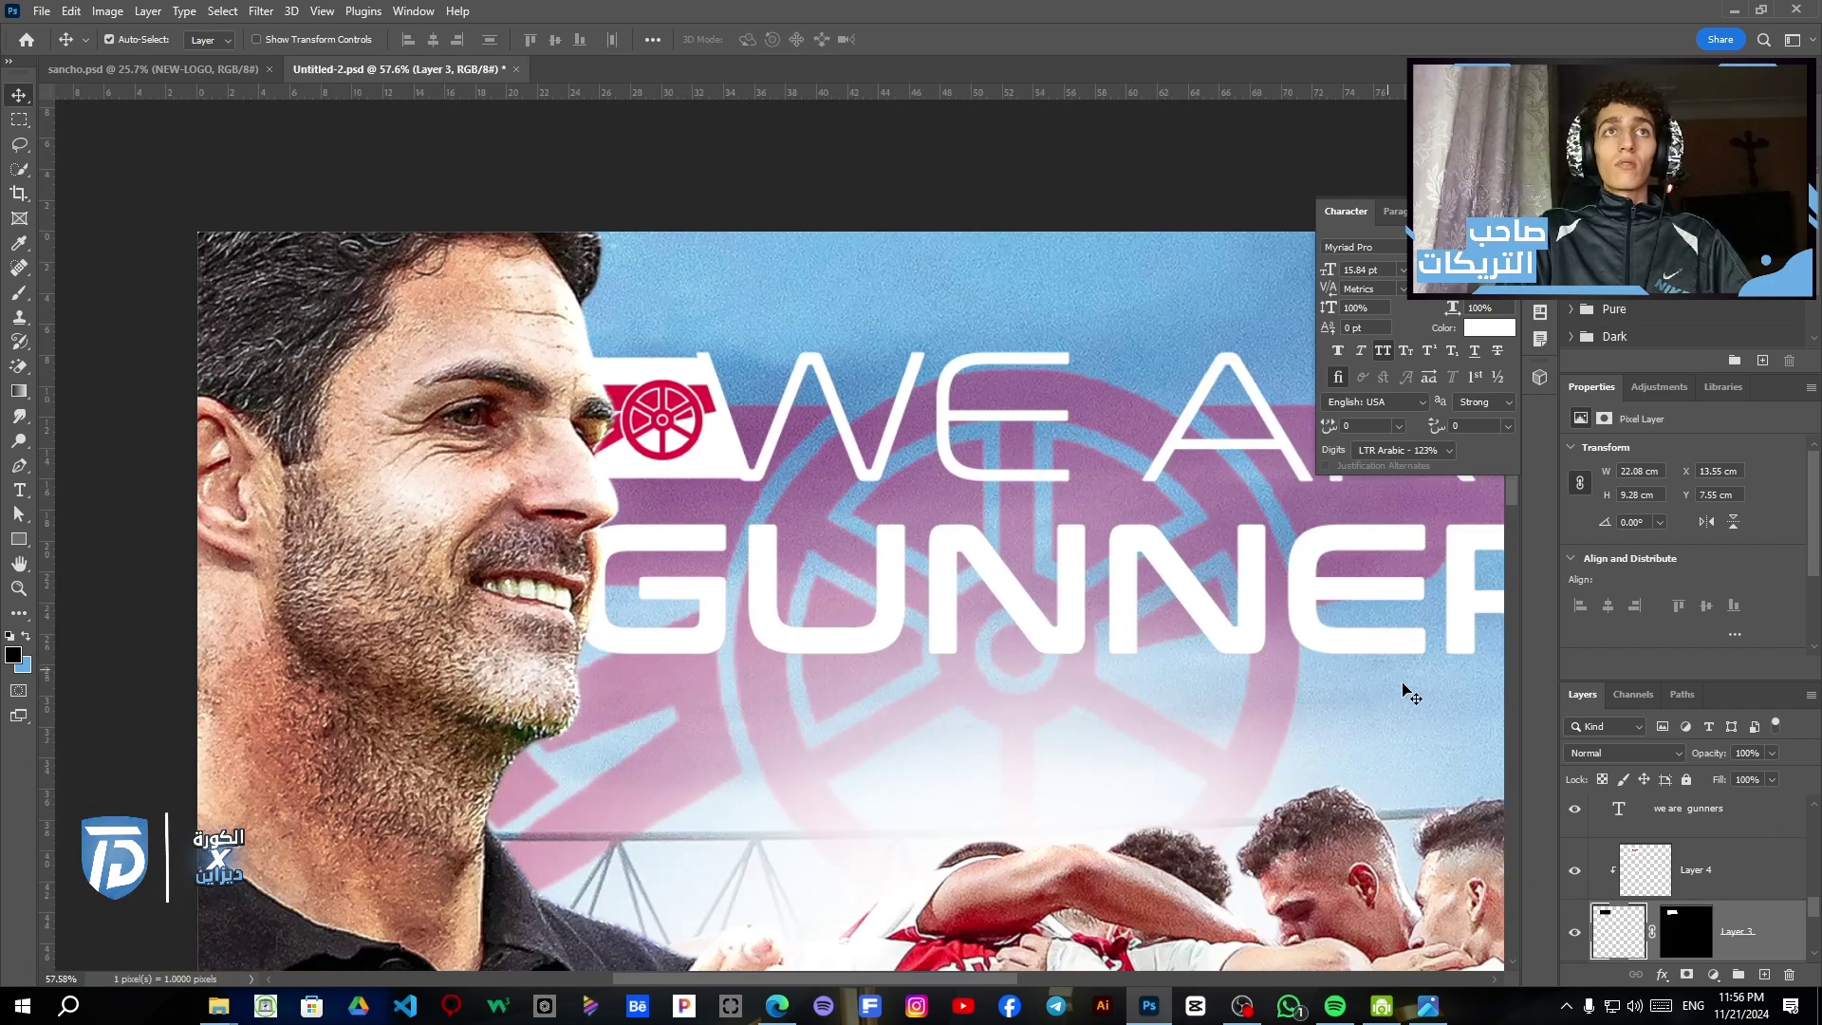
Release Layer 4 from its clipping mask on Layer 3 and clip it again.
{"action": "left_click", "coordinate": [1687, 890]}
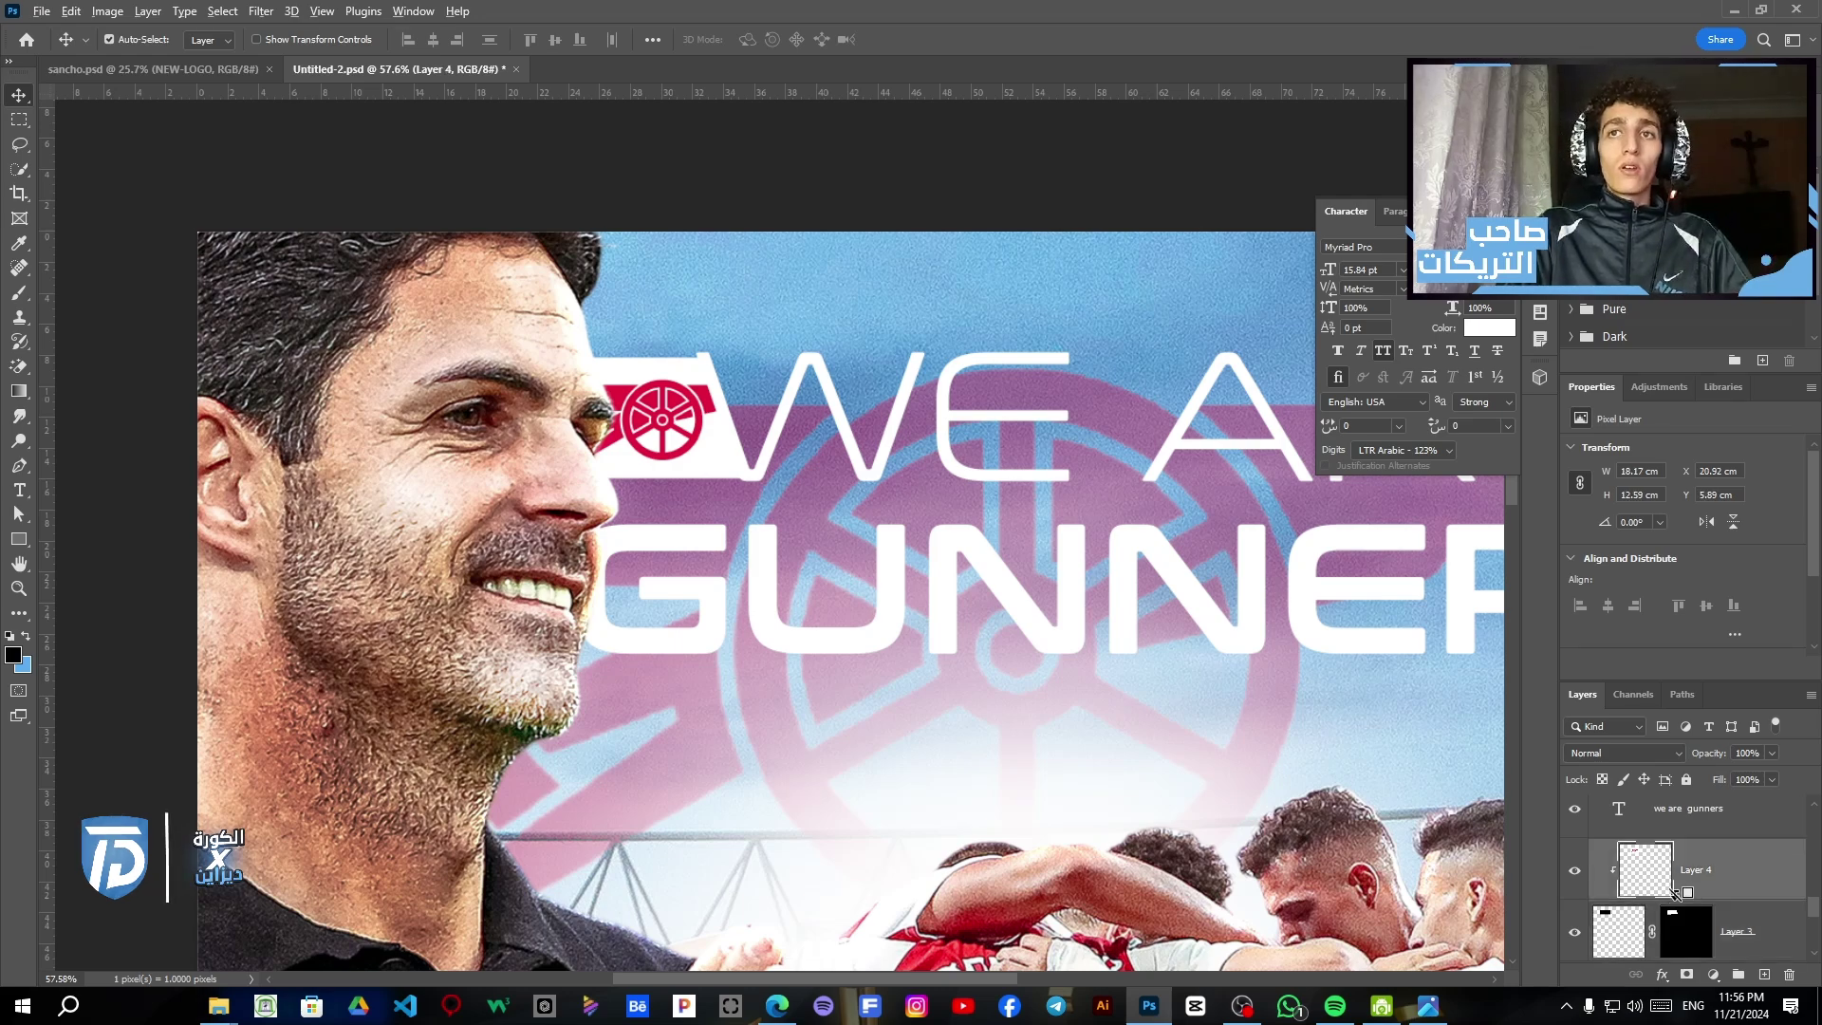
{"action": "left_click", "coordinate": [1675, 893], "text": "alt"}
{"action": "left_click", "coordinate": [1676, 893], "text": "alt"}
Select the "we are gunners" text layer, and hide and show the coach photo layer to examine the artwork behind it.
{"action": "scroll", "coordinate": [664, 503], "scroll_direction": "down", "scroll_amount": 4}
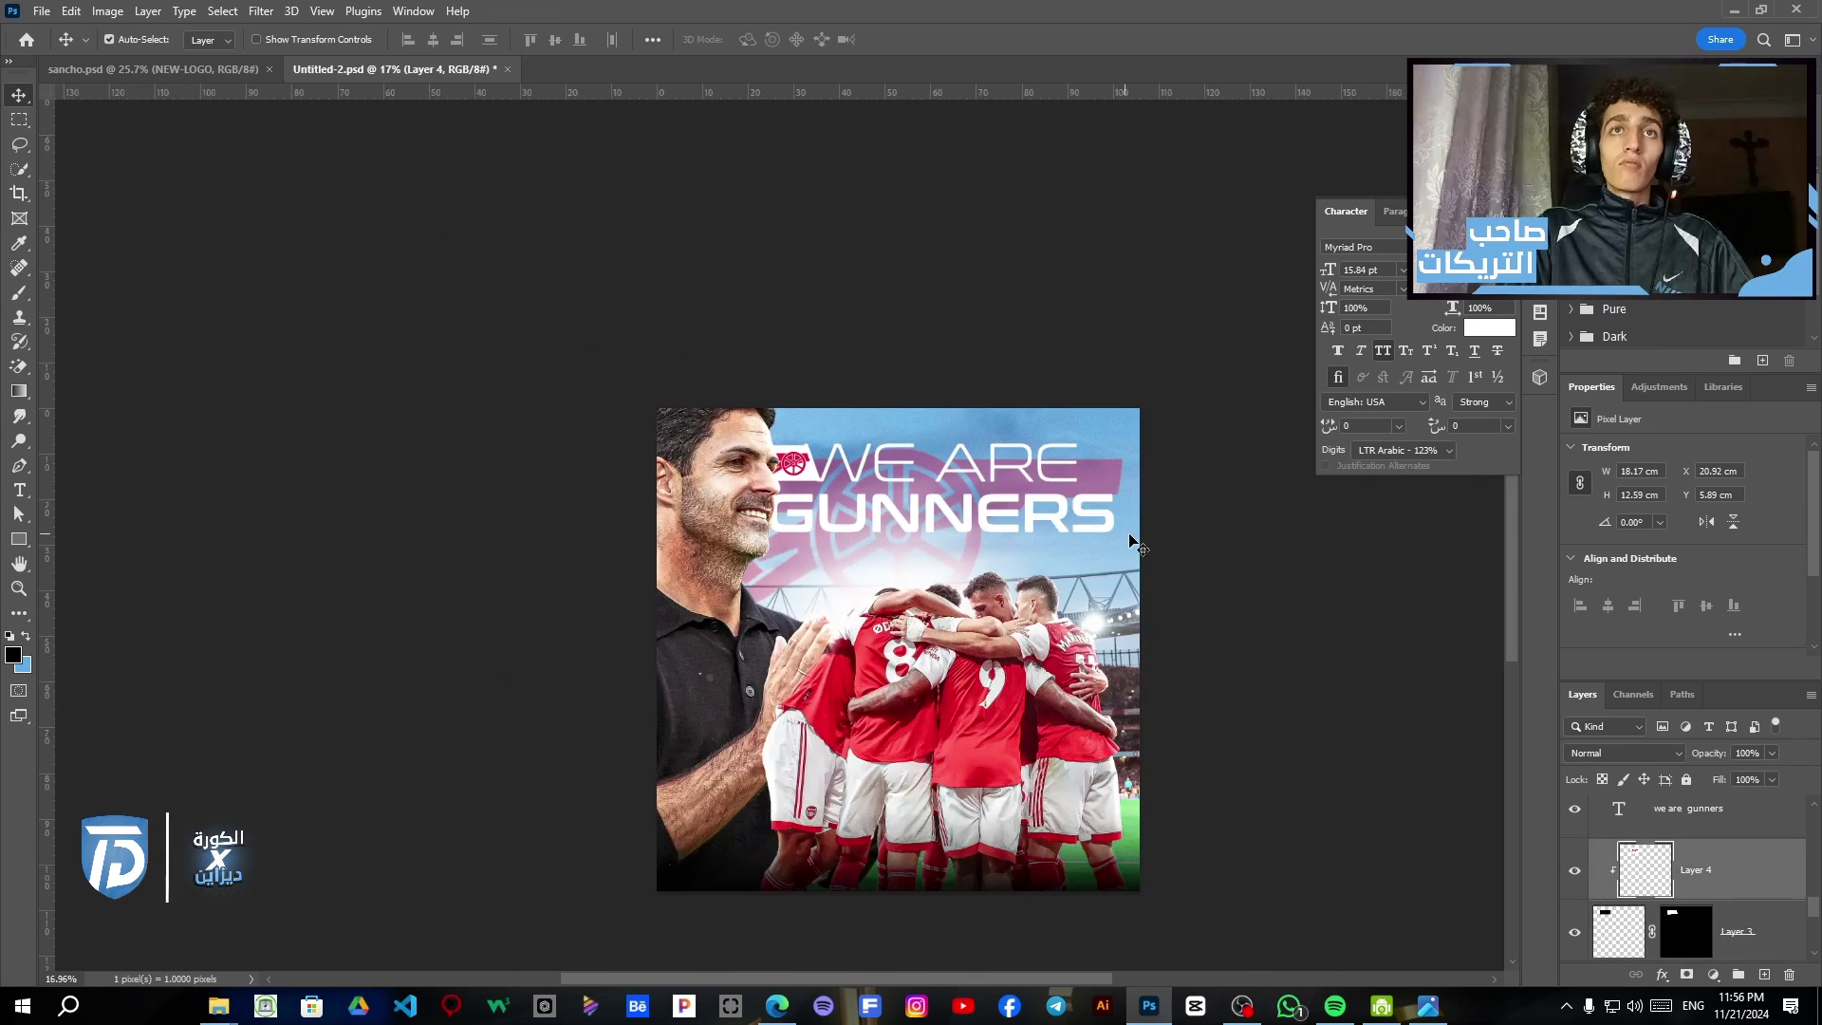
{"action": "scroll", "coordinate": [664, 503], "scroll_direction": "up", "scroll_amount": 3}
{"action": "scroll", "coordinate": [661, 500], "scroll_direction": "down", "scroll_amount": 2}
{"action": "scroll", "coordinate": [940, 788], "scroll_direction": "up", "scroll_amount": 1}
{"action": "scroll", "coordinate": [1682, 884], "scroll_direction": "up", "scroll_amount": 2}
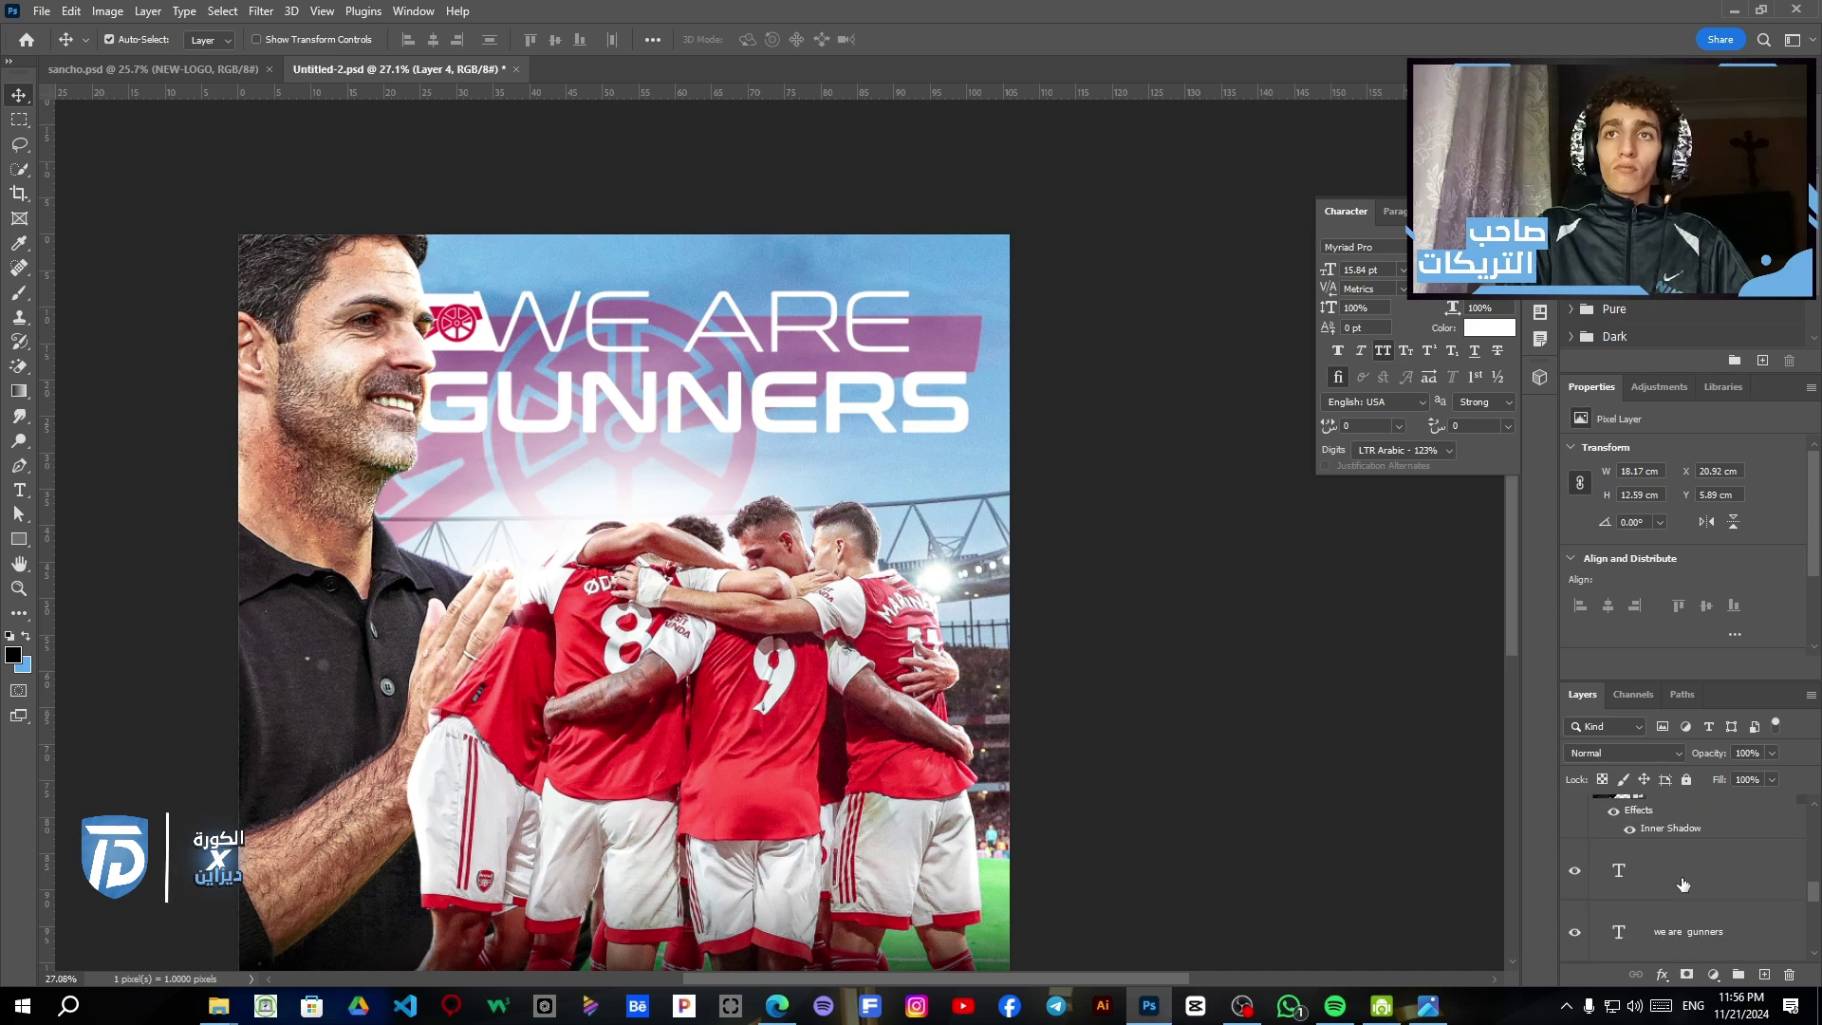
{"action": "left_click", "coordinate": [1652, 927]}
{"action": "scroll", "coordinate": [1644, 911], "scroll_direction": "up", "scroll_amount": 1}
{"action": "left_click", "coordinate": [1573, 834]}
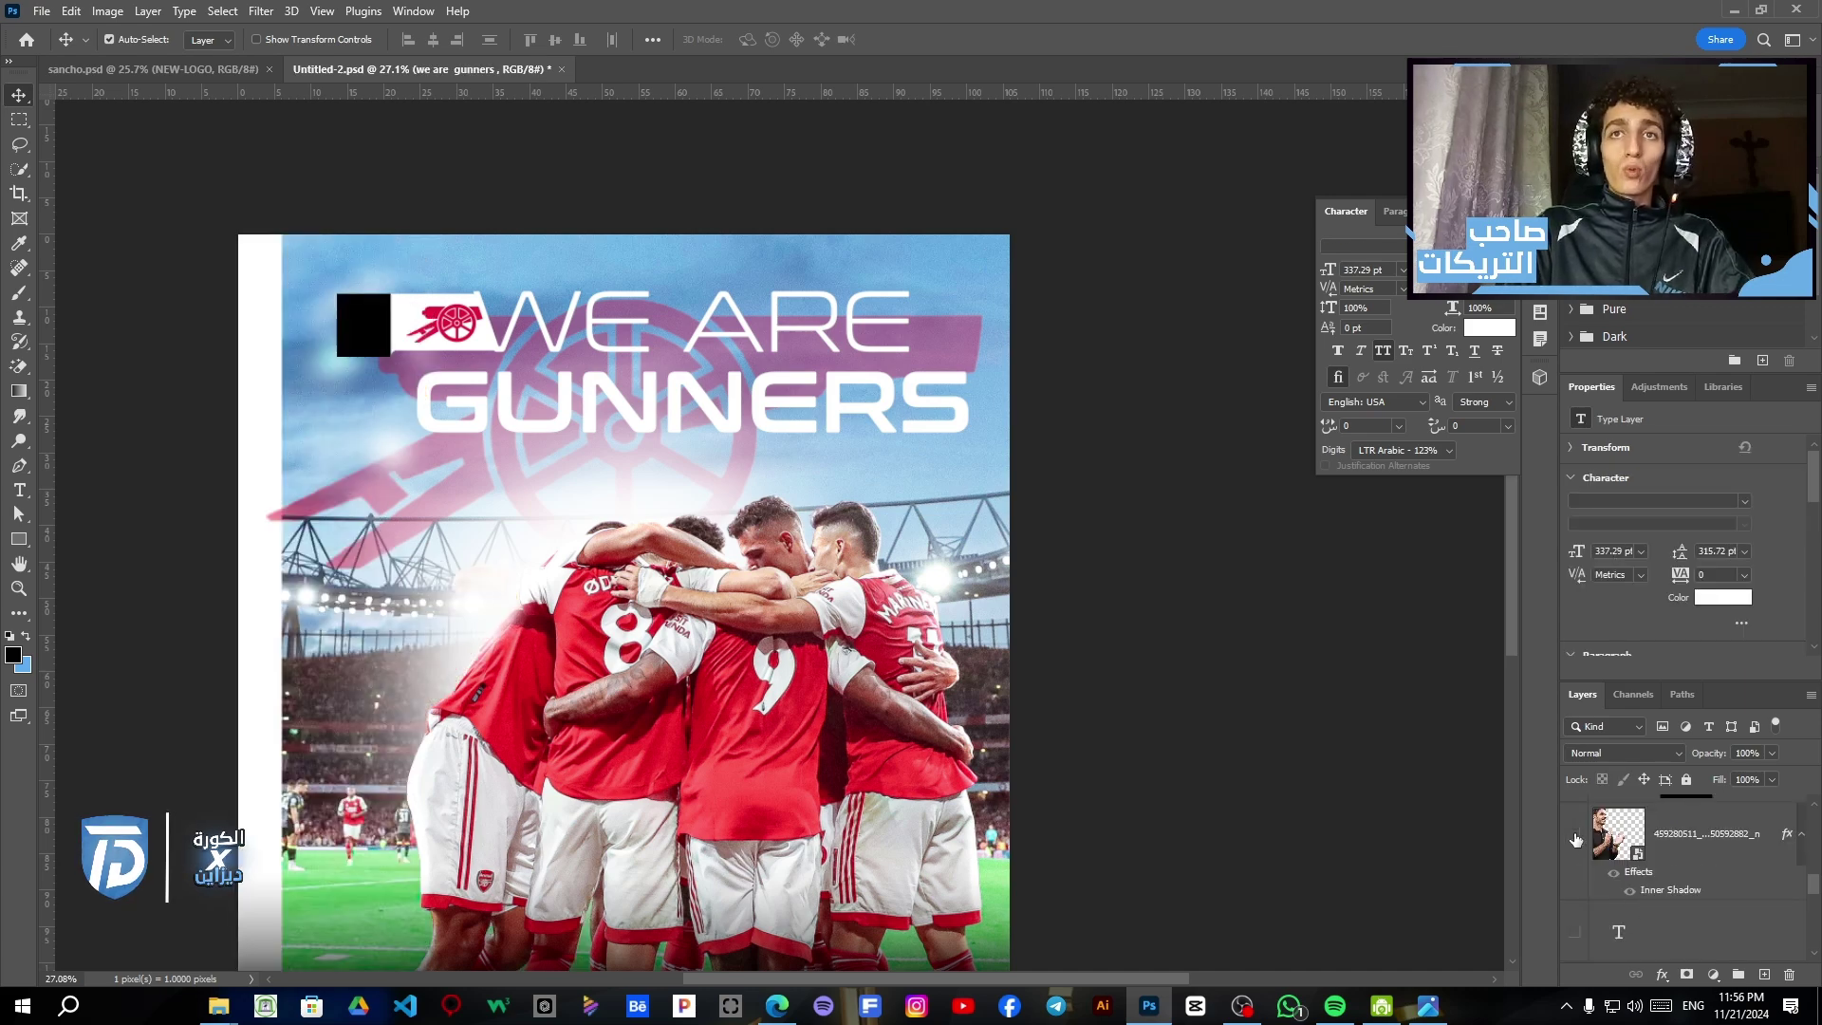
{"action": "left_click", "coordinate": [1628, 893]}
Hide the Curves 1 and Curves 2 adjustments and show them again to compare the shading on the coach.
{"action": "scroll", "coordinate": [392, 328], "scroll_direction": "up", "scroll_amount": 11}
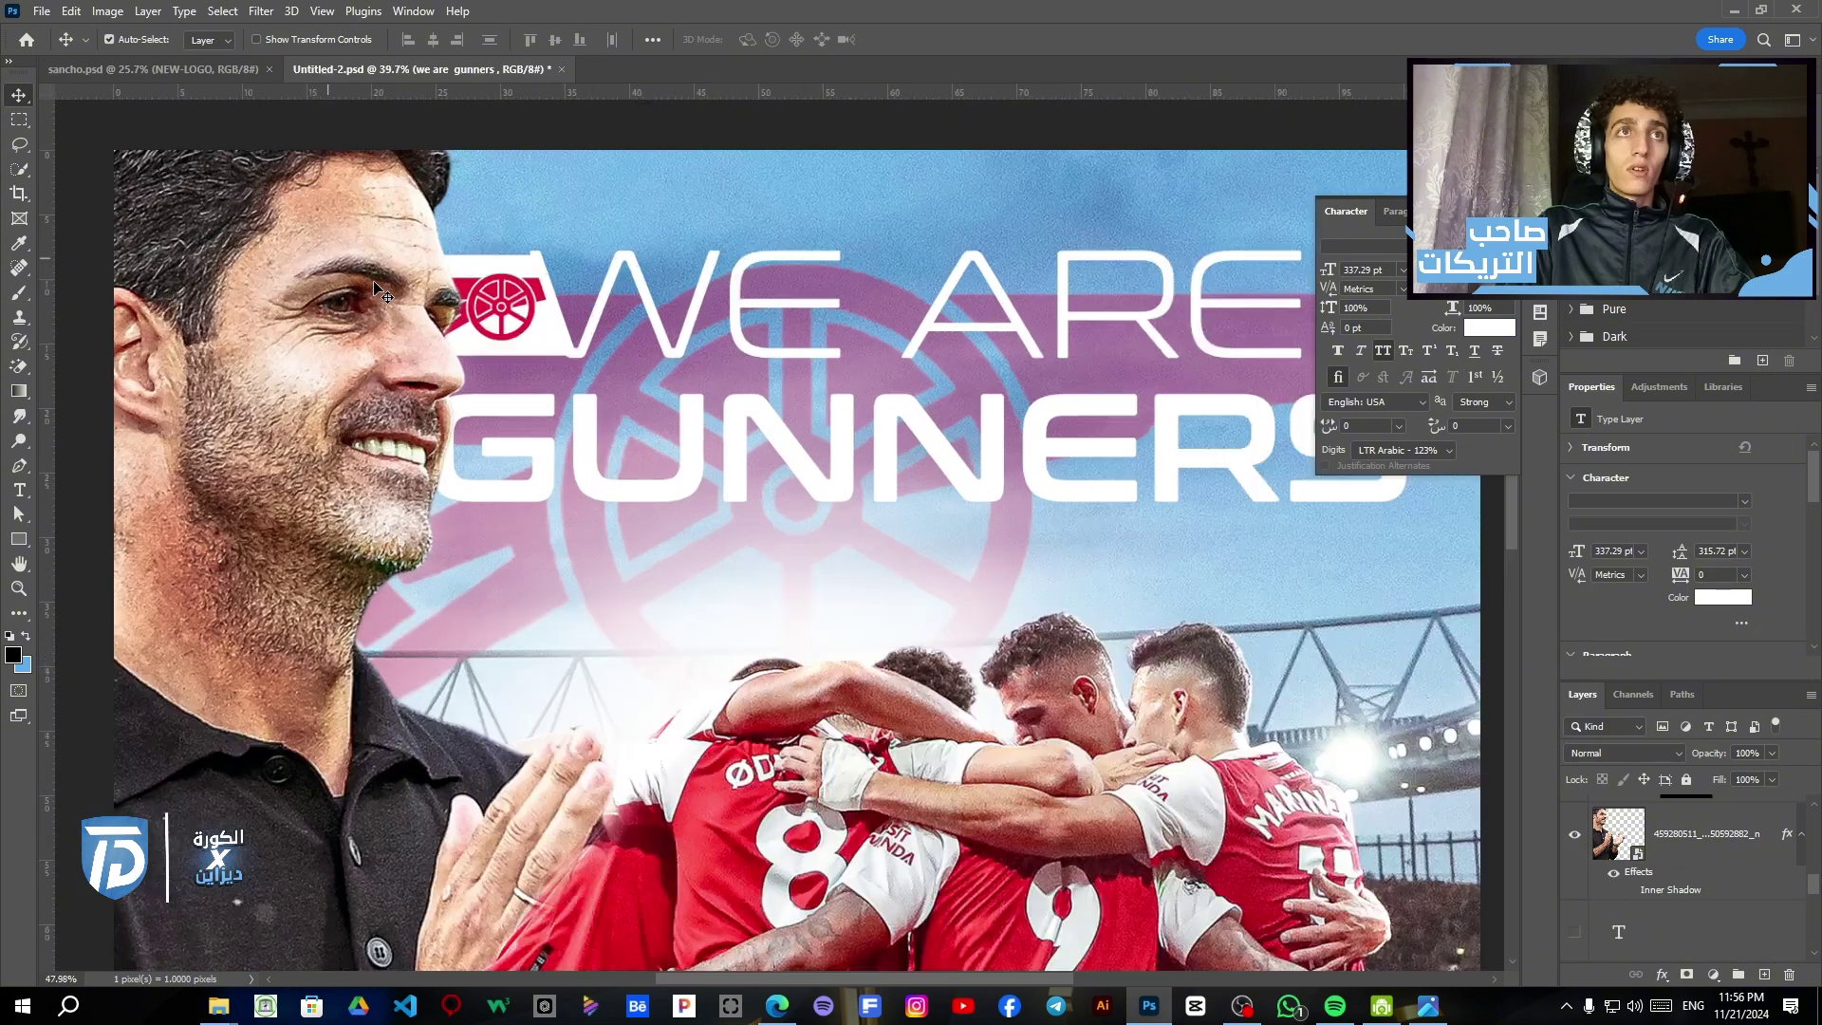
{"action": "scroll", "coordinate": [1604, 902], "scroll_direction": "up", "scroll_amount": 2}
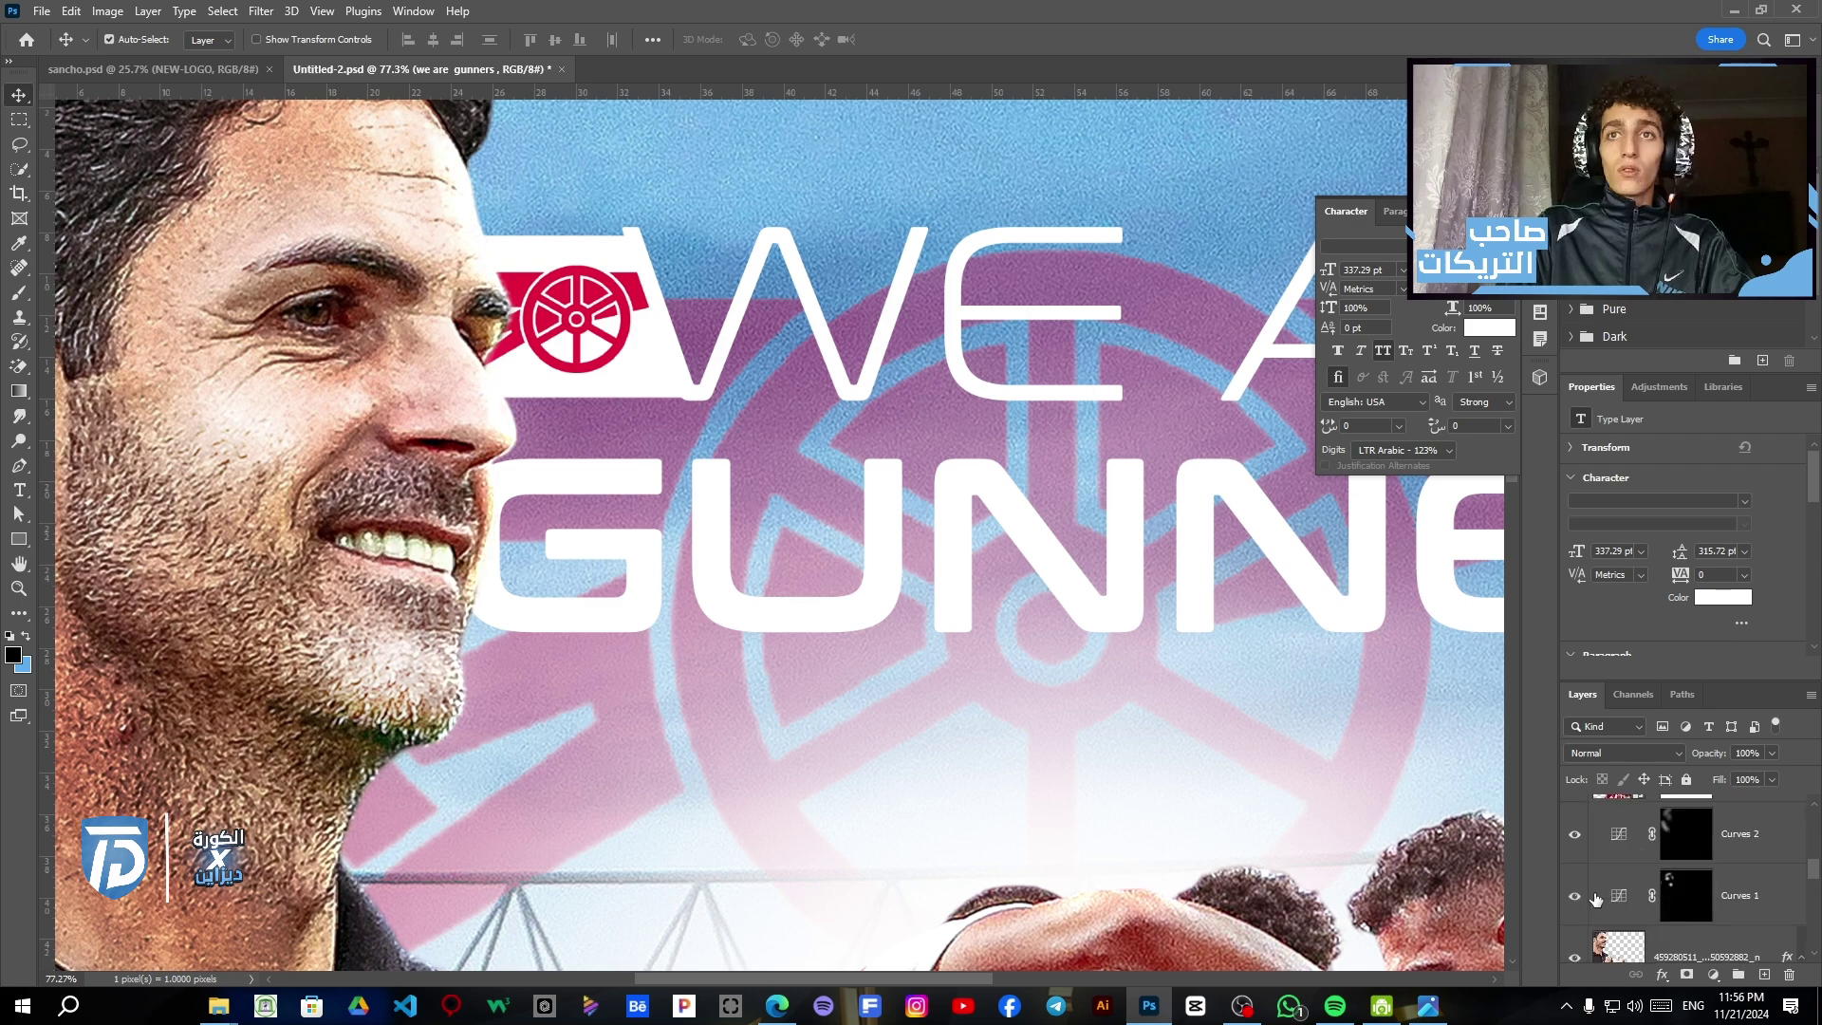
{"action": "left_click", "coordinate": [1573, 835]}
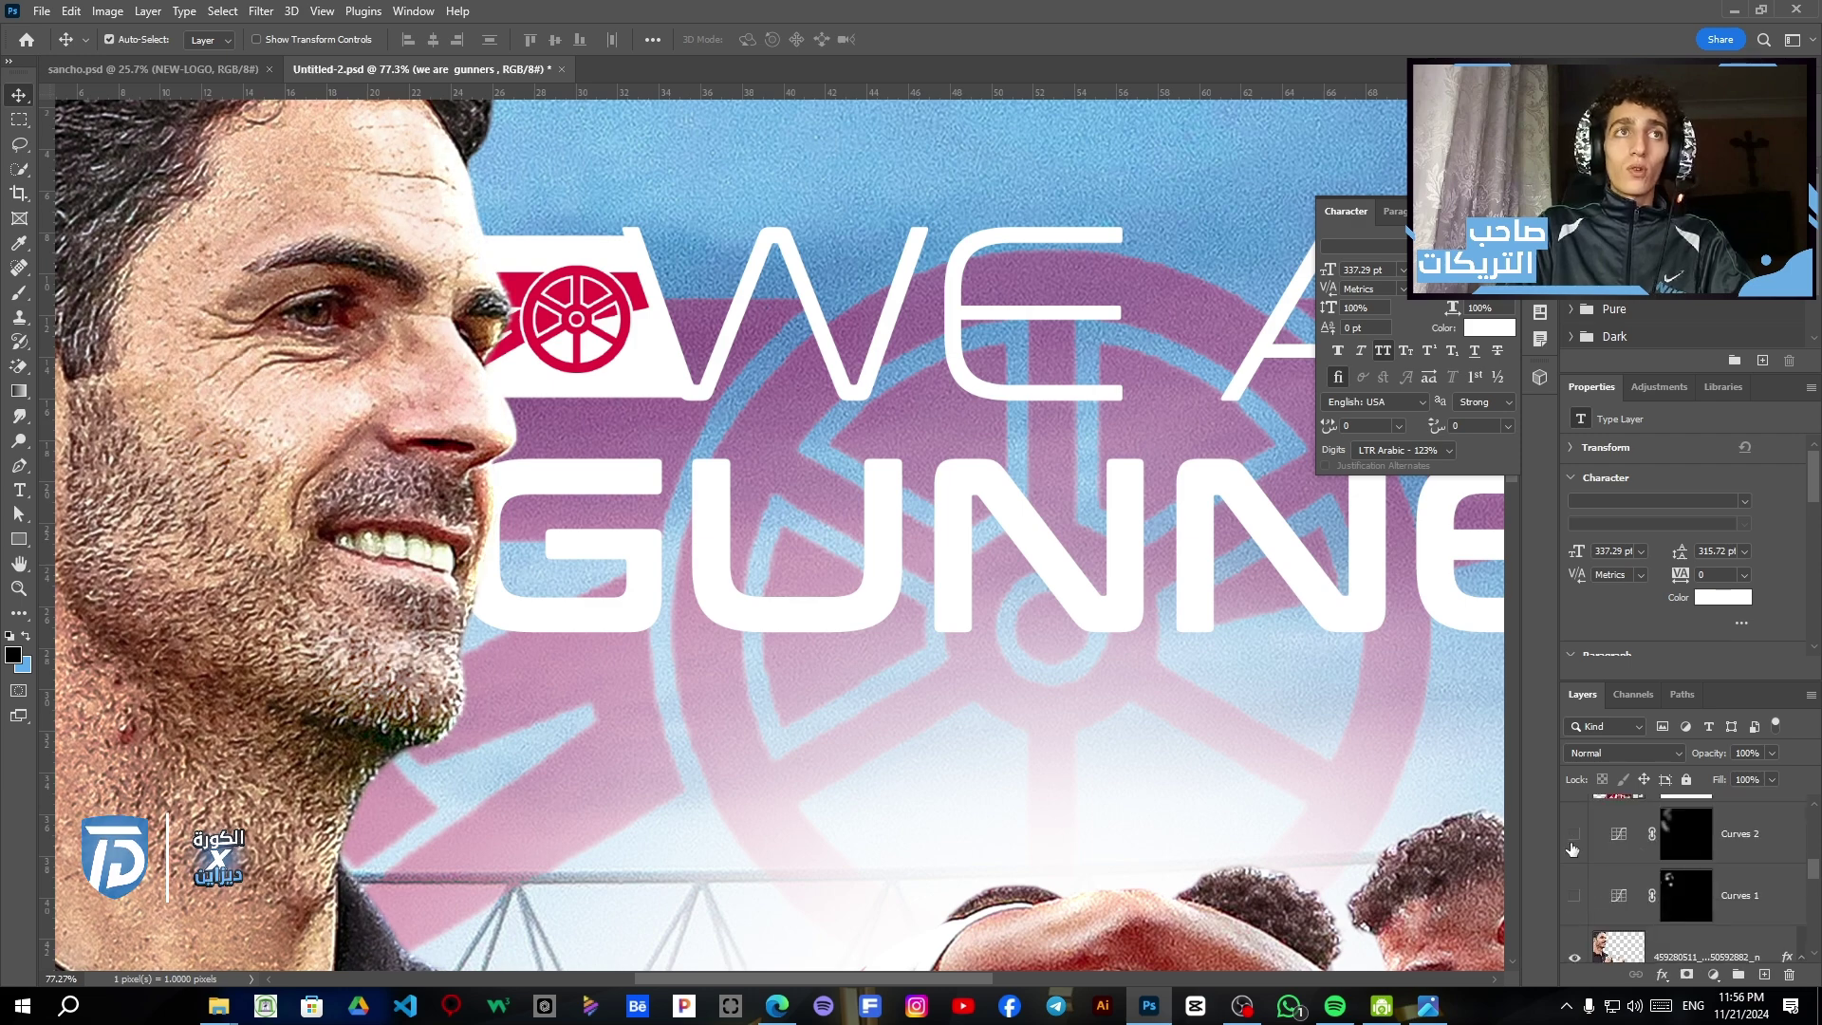
{"action": "left_click", "coordinate": [1574, 895]}
{"action": "scroll", "coordinate": [710, 536], "scroll_direction": "down", "scroll_amount": 6}
{"action": "scroll", "coordinate": [709, 536], "scroll_direction": "up", "scroll_amount": 1}
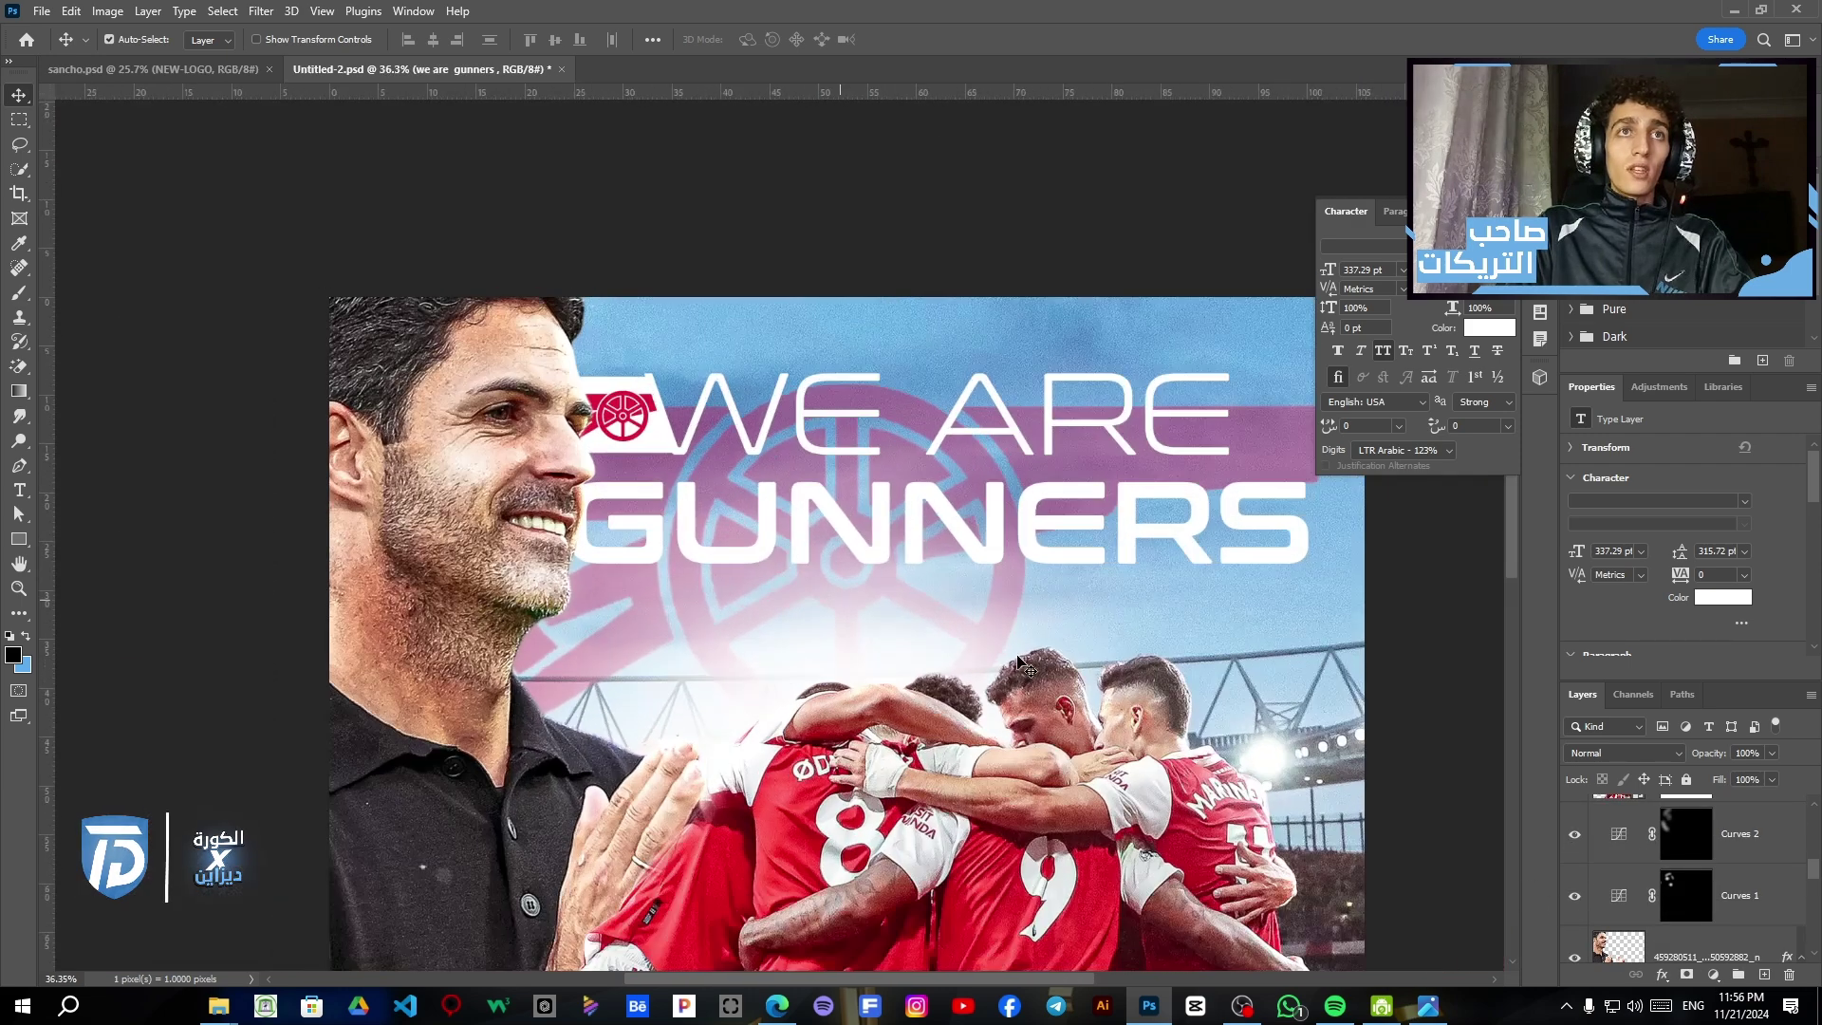
Hide the masked player cutout layer above Curves 2 to view the poster without it, and show it again.
{"action": "scroll", "coordinate": [1681, 847], "scroll_direction": "up", "scroll_amount": 2}
{"action": "left_click", "coordinate": [1572, 909]}
{"action": "scroll", "coordinate": [926, 522], "scroll_direction": "down", "scroll_amount": 3}
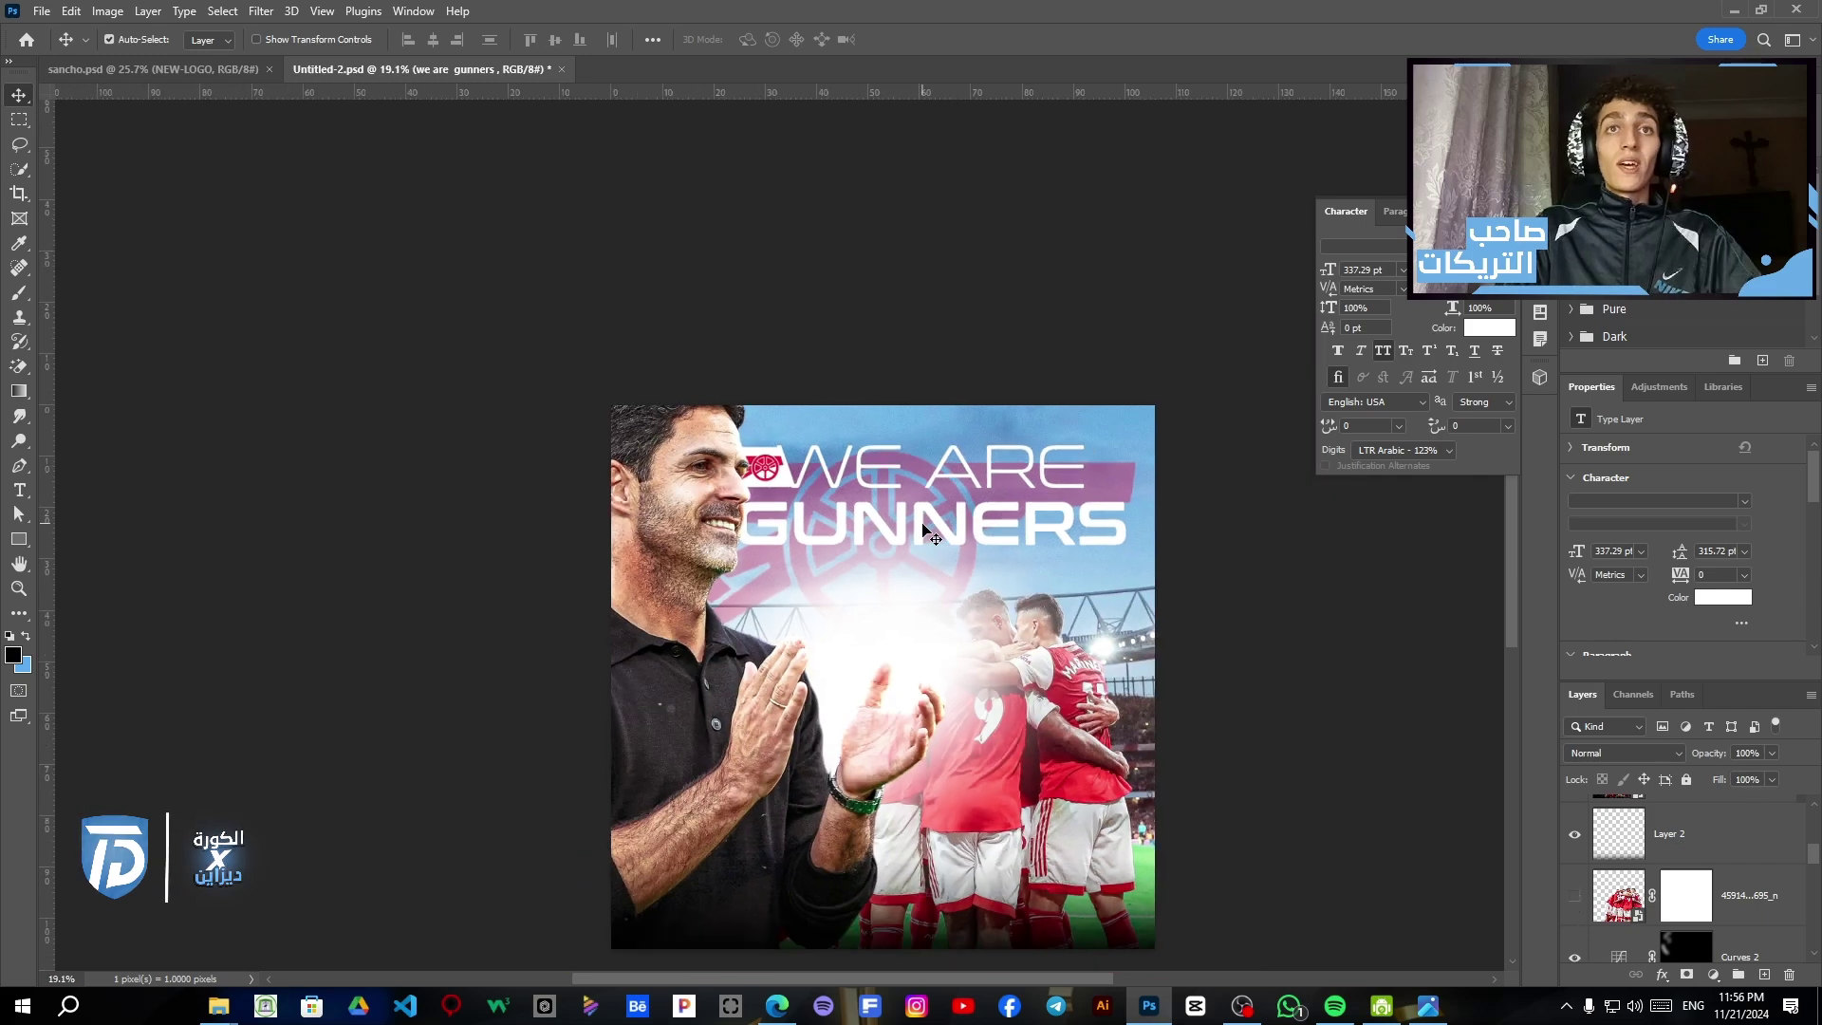
{"action": "scroll", "coordinate": [983, 608], "scroll_direction": "up", "scroll_amount": 3}
{"action": "scroll", "coordinate": [847, 773], "scroll_direction": "down", "scroll_amount": 1}
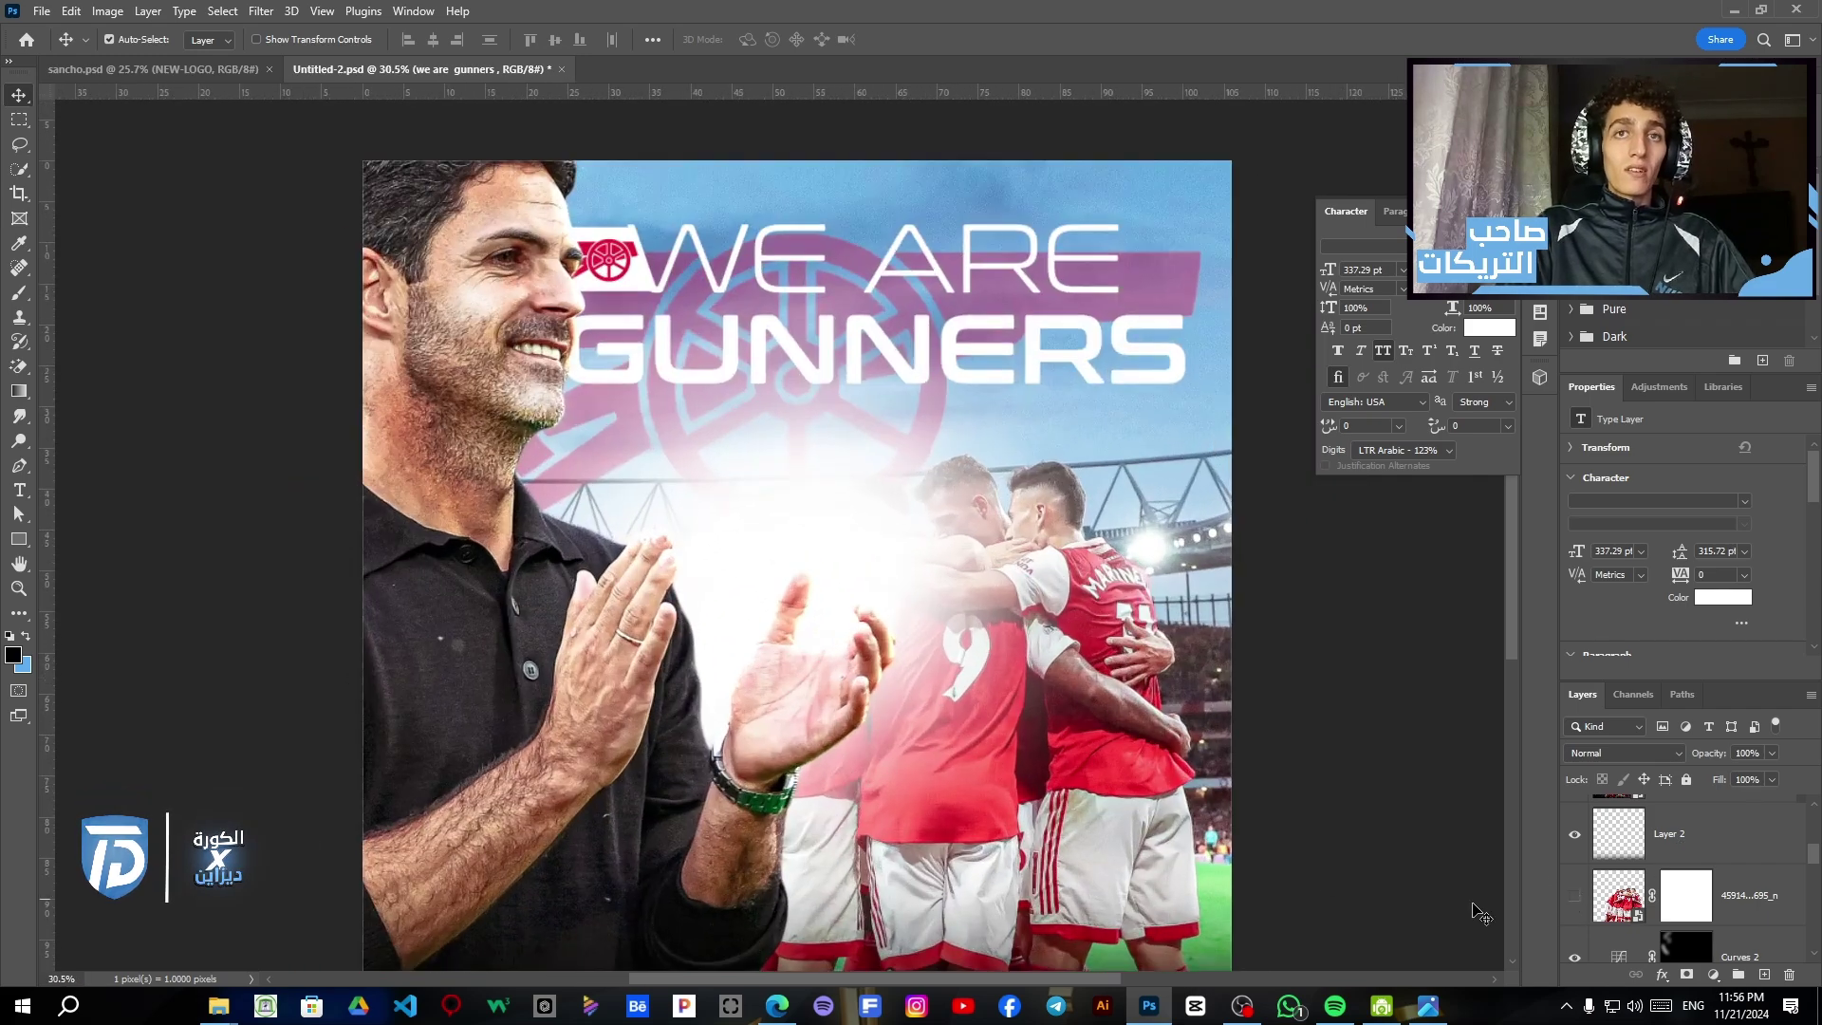
{"action": "left_click", "coordinate": [1572, 900]}
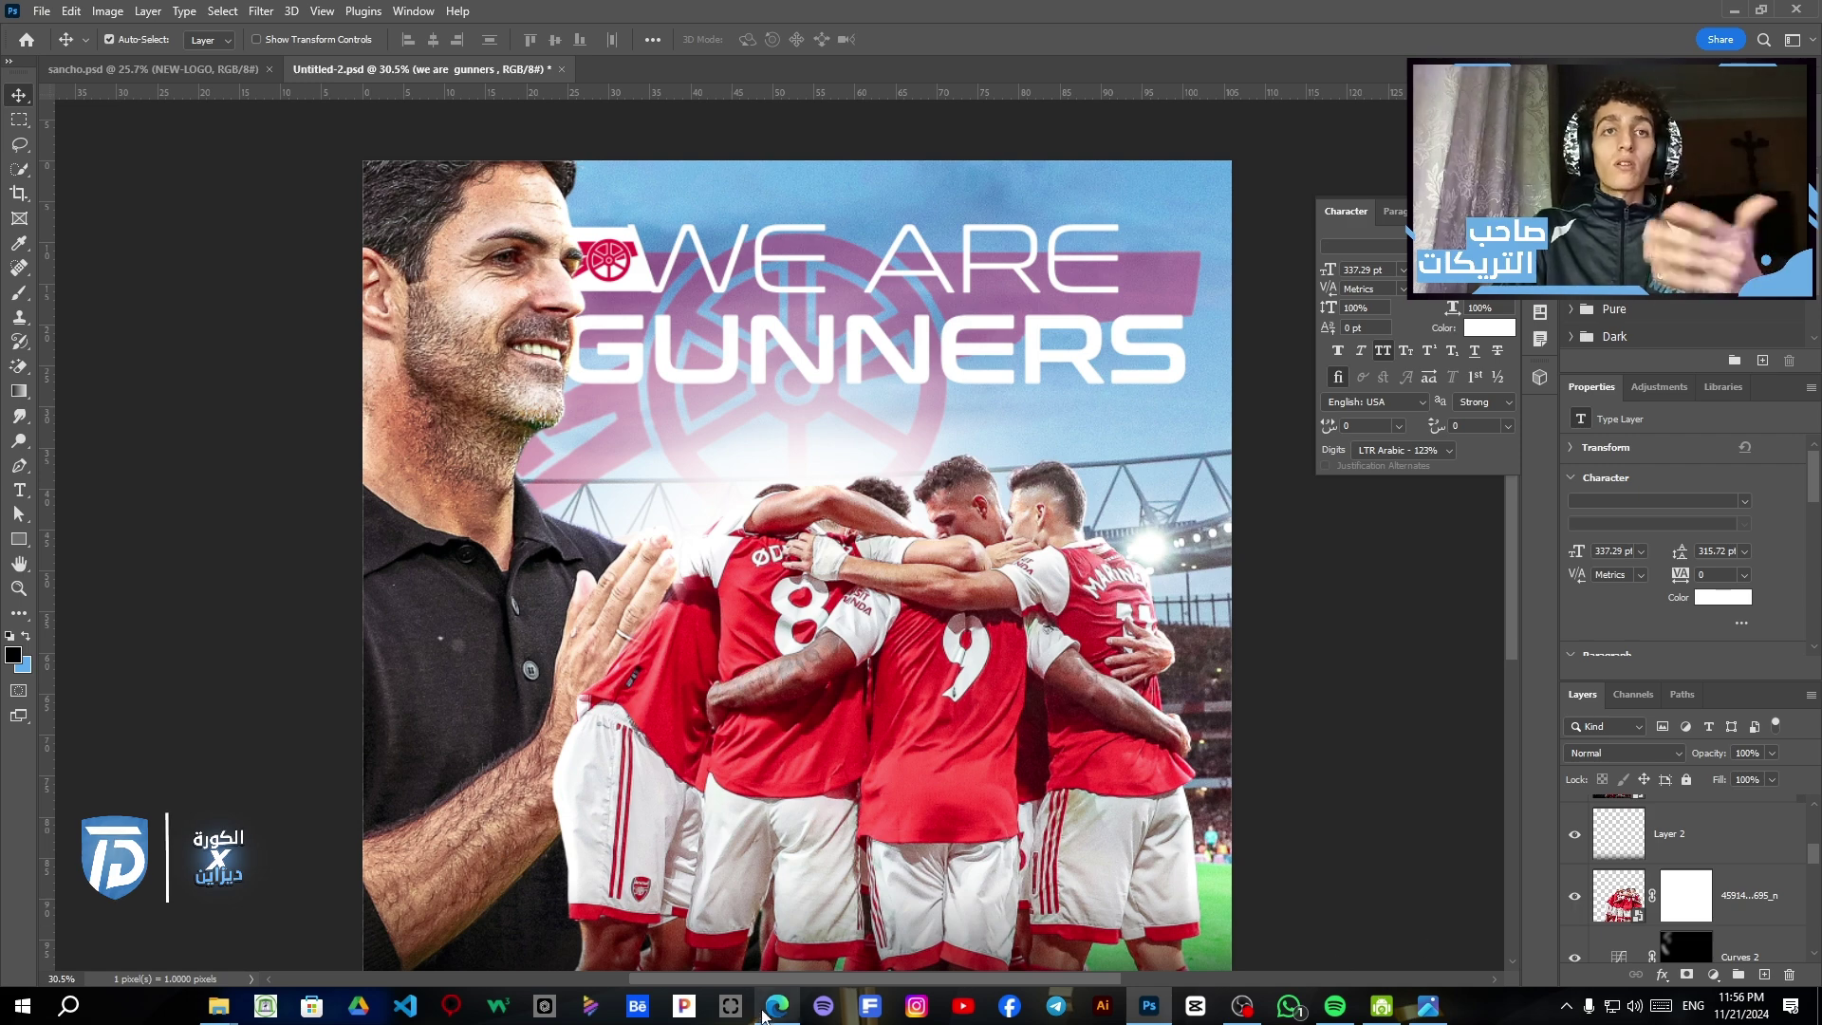
Switch to the browser to view the Pixelcut background remover page, and return to Photoshop.
{"action": "left_click", "coordinate": [700, 1013]}
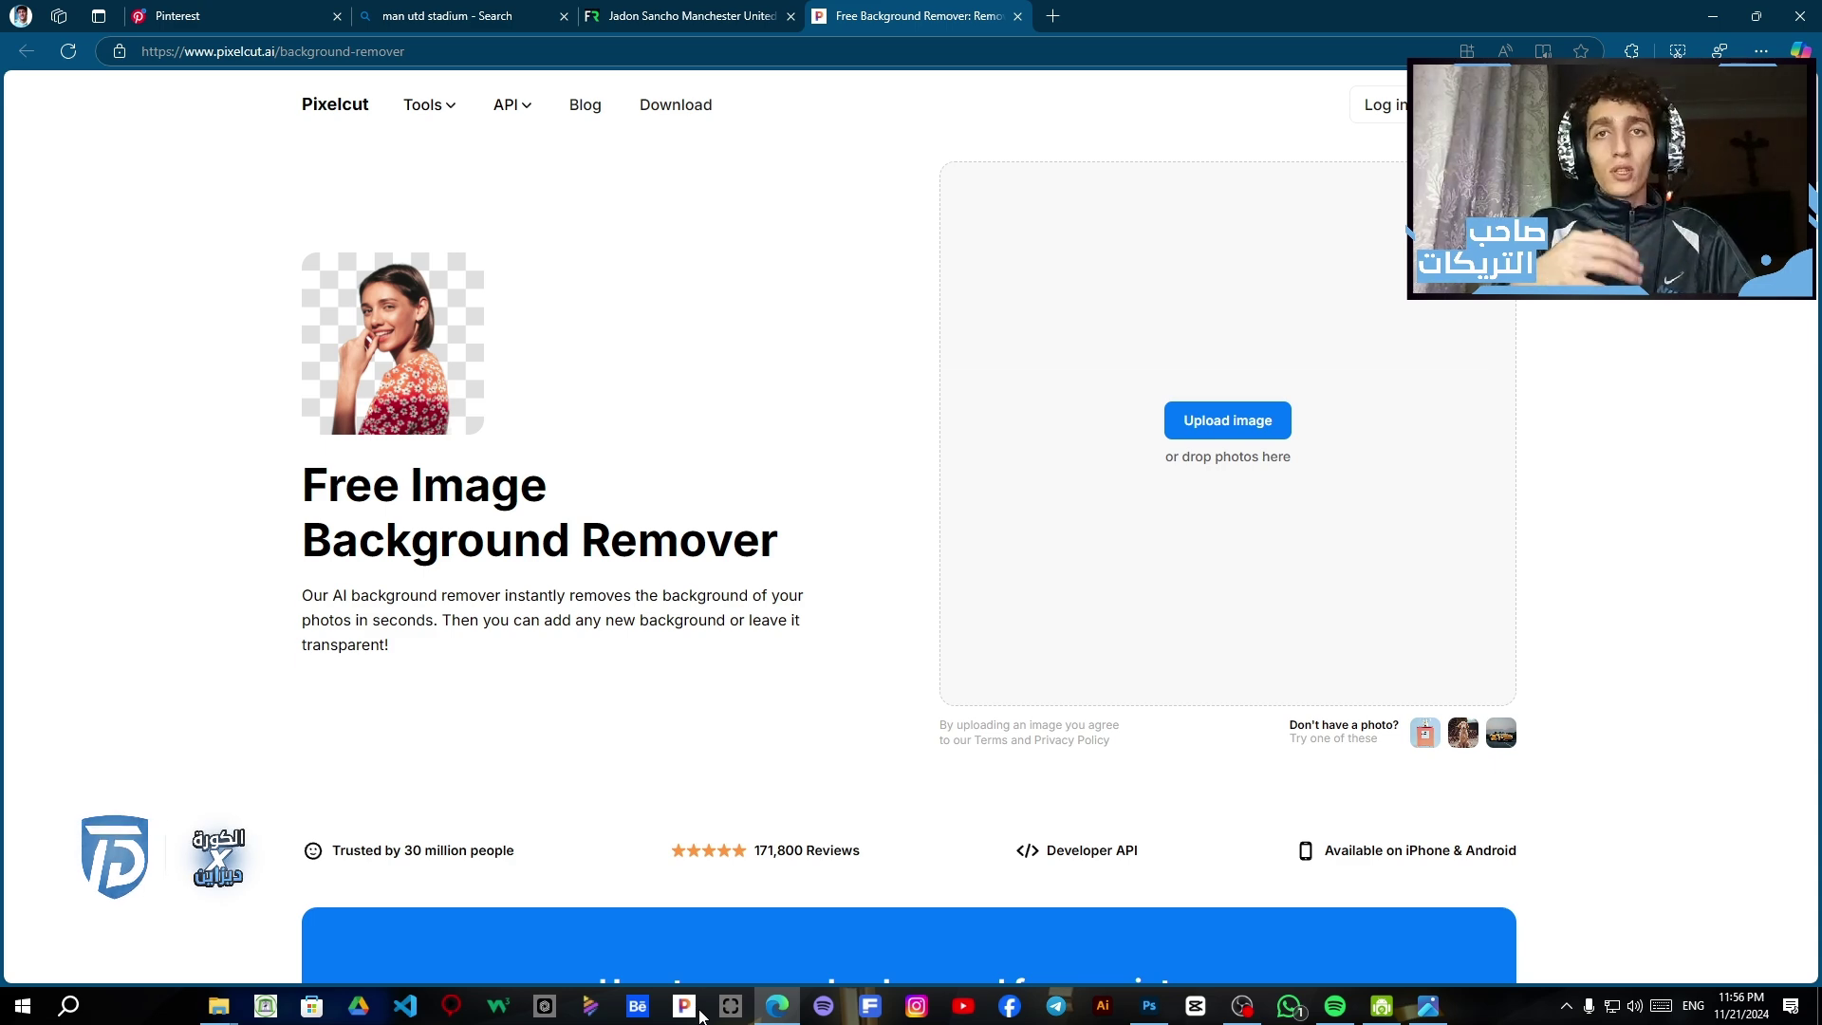
{"action": "left_click", "coordinate": [1149, 1006]}
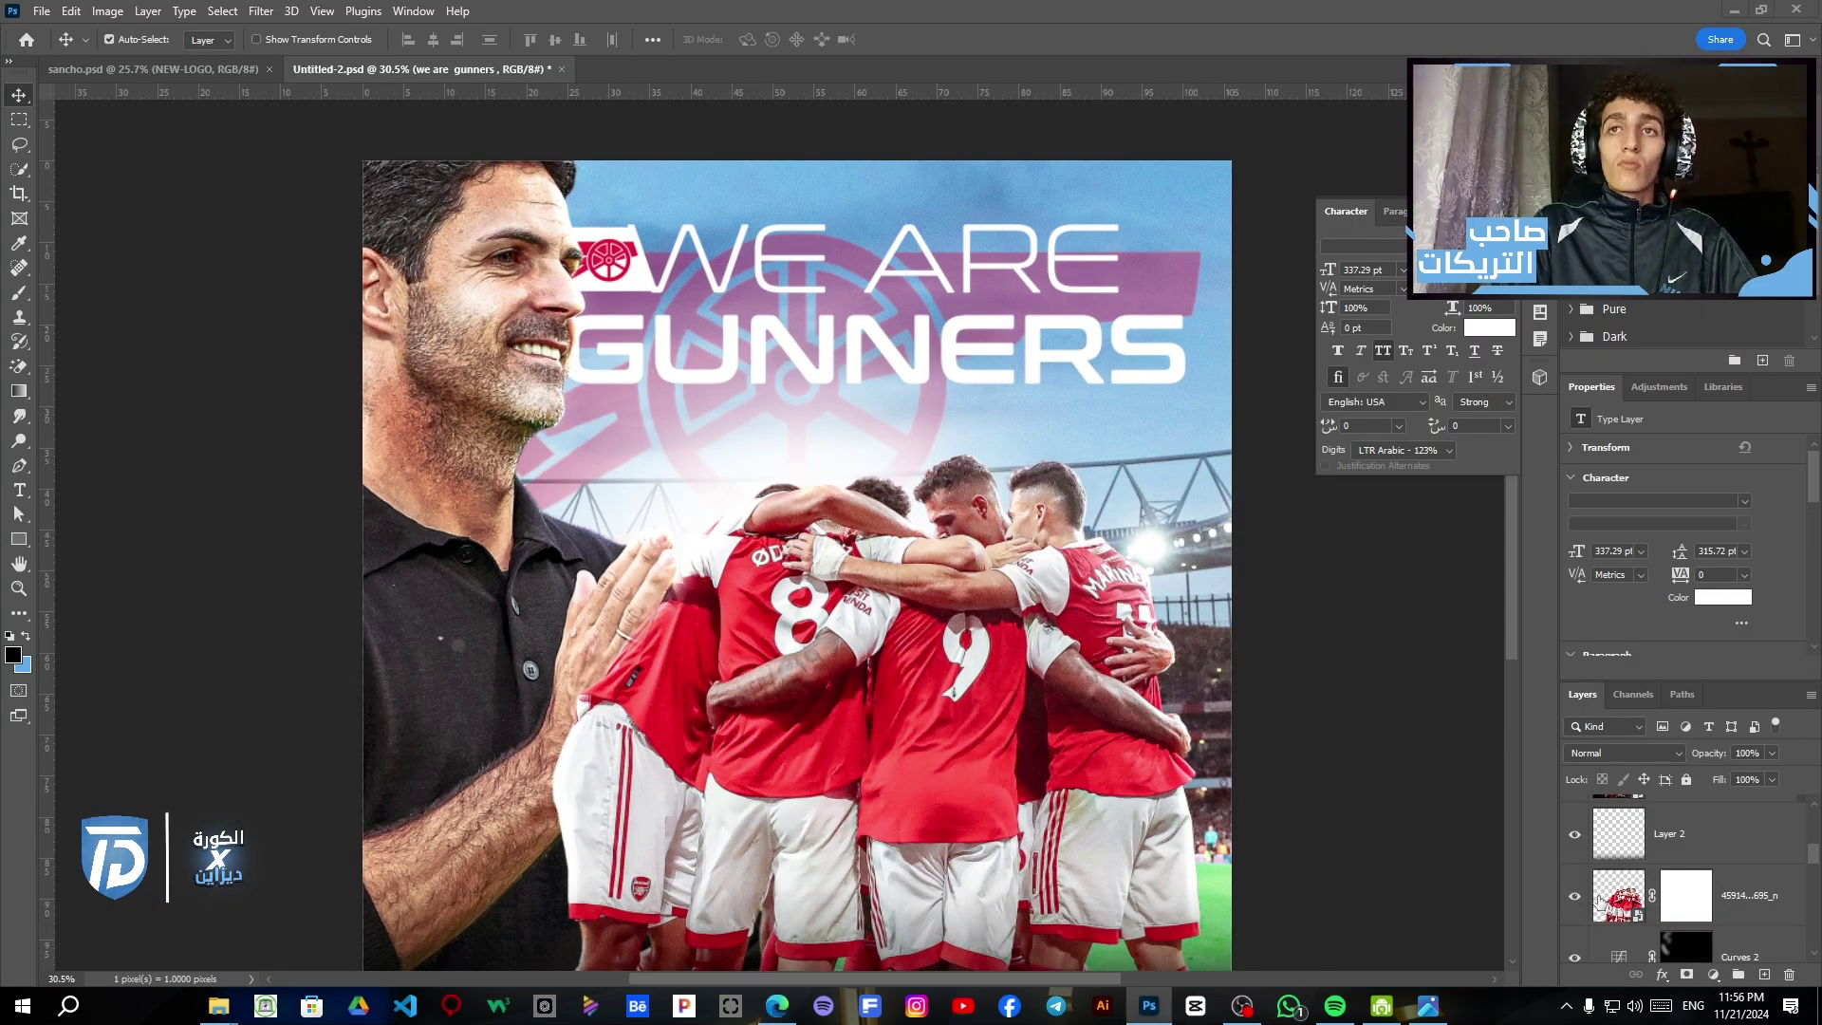
Toggle the visibility of Layer 2 off and on to compare its effect on the whole poster.
{"action": "scroll", "coordinate": [1577, 867], "scroll_direction": "up", "scroll_amount": 1}
{"action": "left_click", "coordinate": [1574, 896]}
{"action": "key", "text": "ctrl+0"}
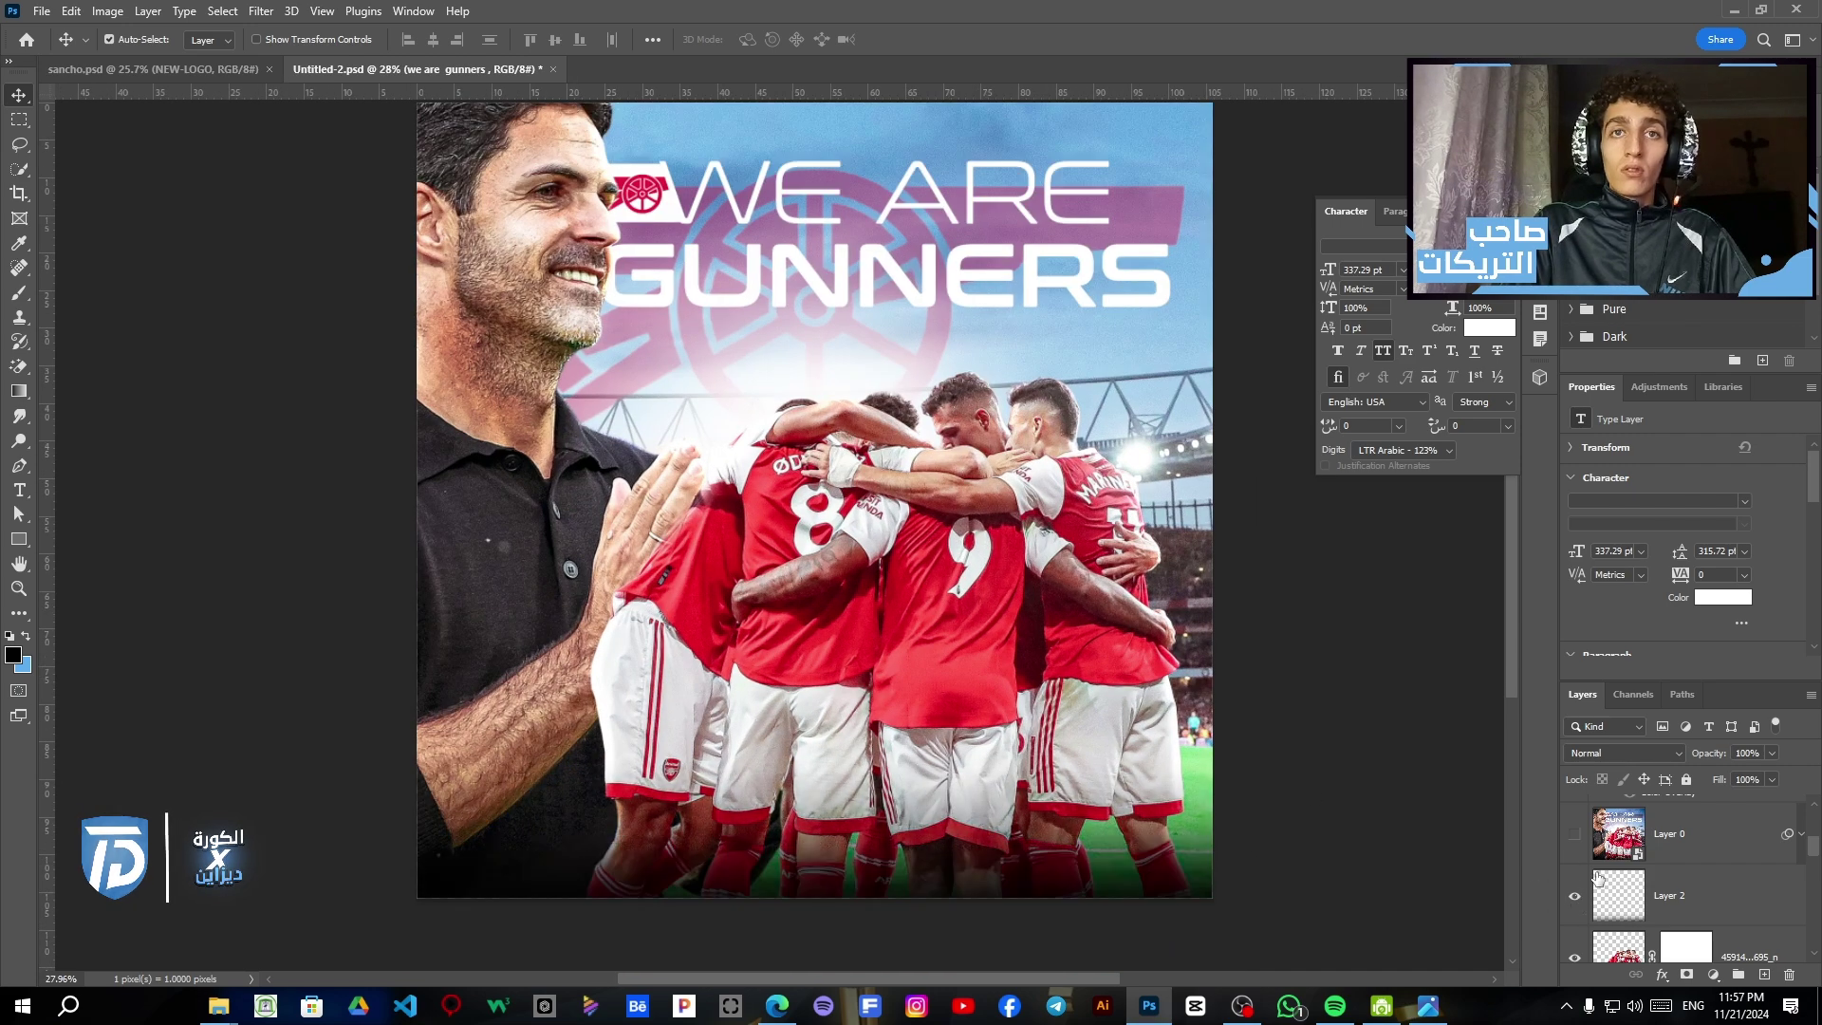
Show the NEW-LOGO and Premier_League_Logo.svg layers and the merged Layer 0 poster image.
{"action": "scroll", "coordinate": [1585, 887], "scroll_direction": "up", "scroll_amount": 2}
{"action": "scroll", "coordinate": [1597, 876], "scroll_direction": "up", "scroll_amount": 2}
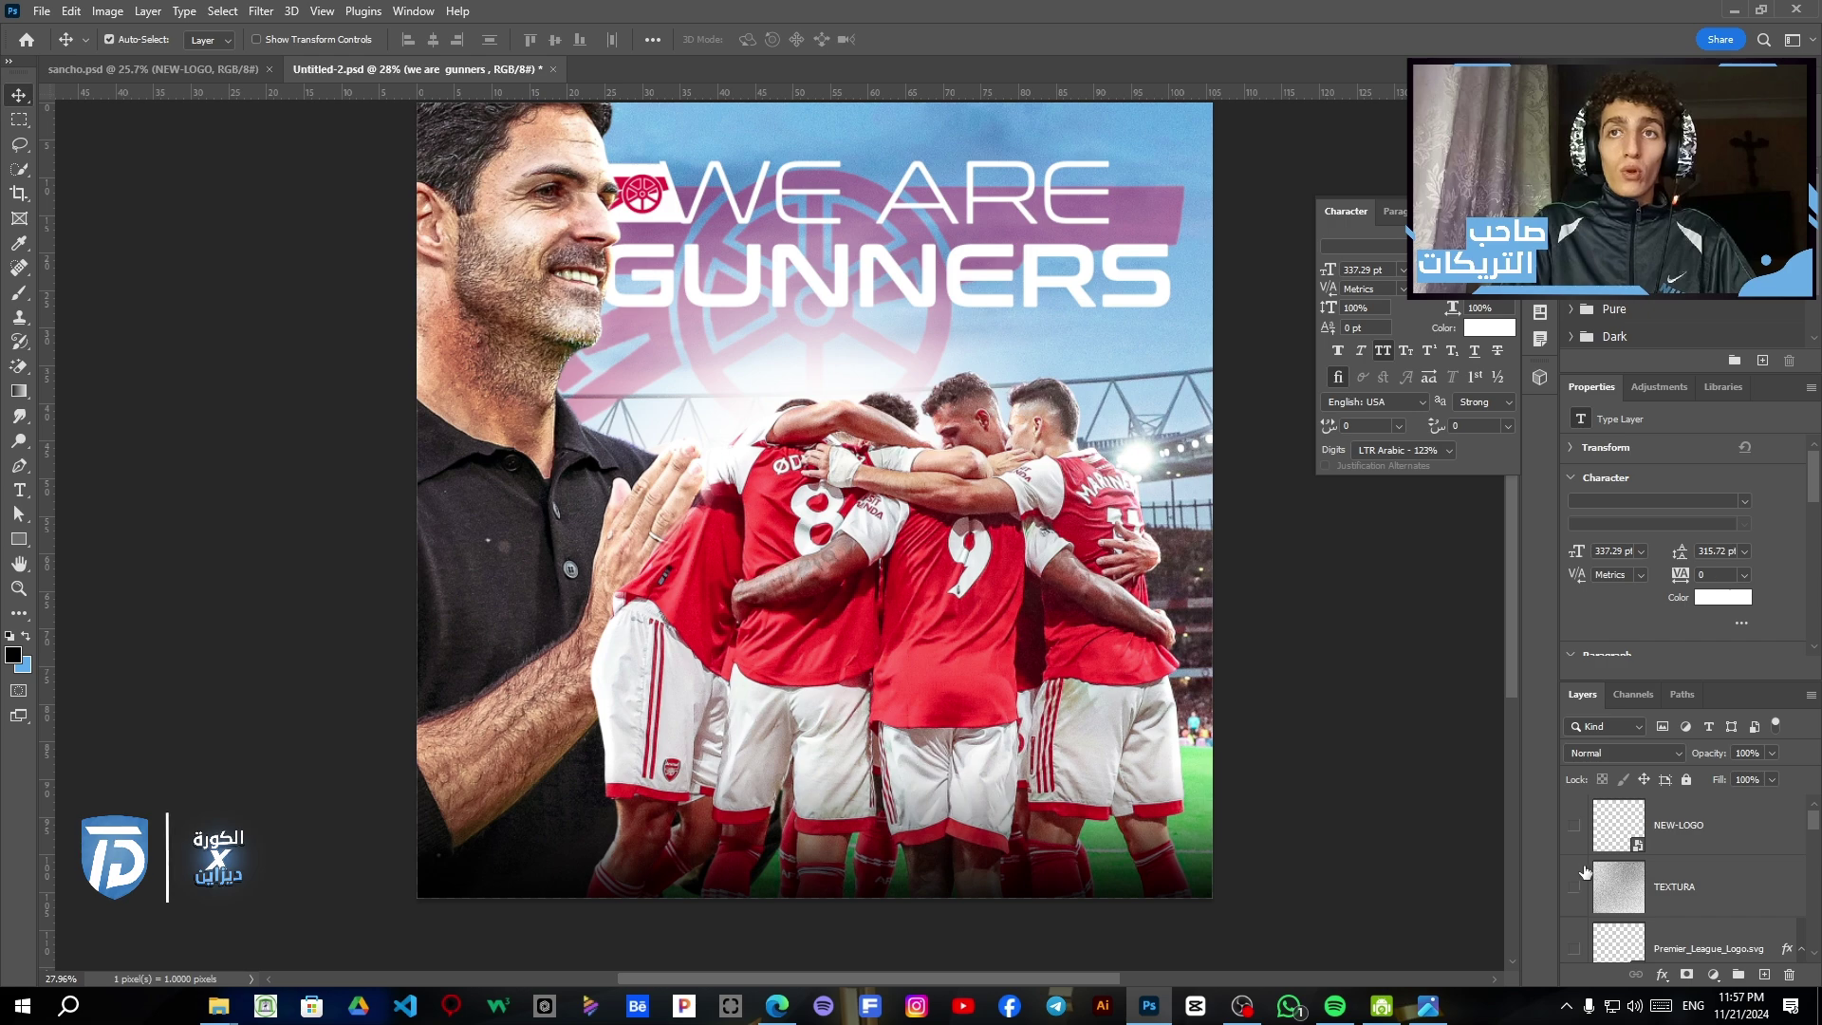
{"action": "scroll", "coordinate": [1577, 901], "scroll_direction": "down", "scroll_amount": 3}
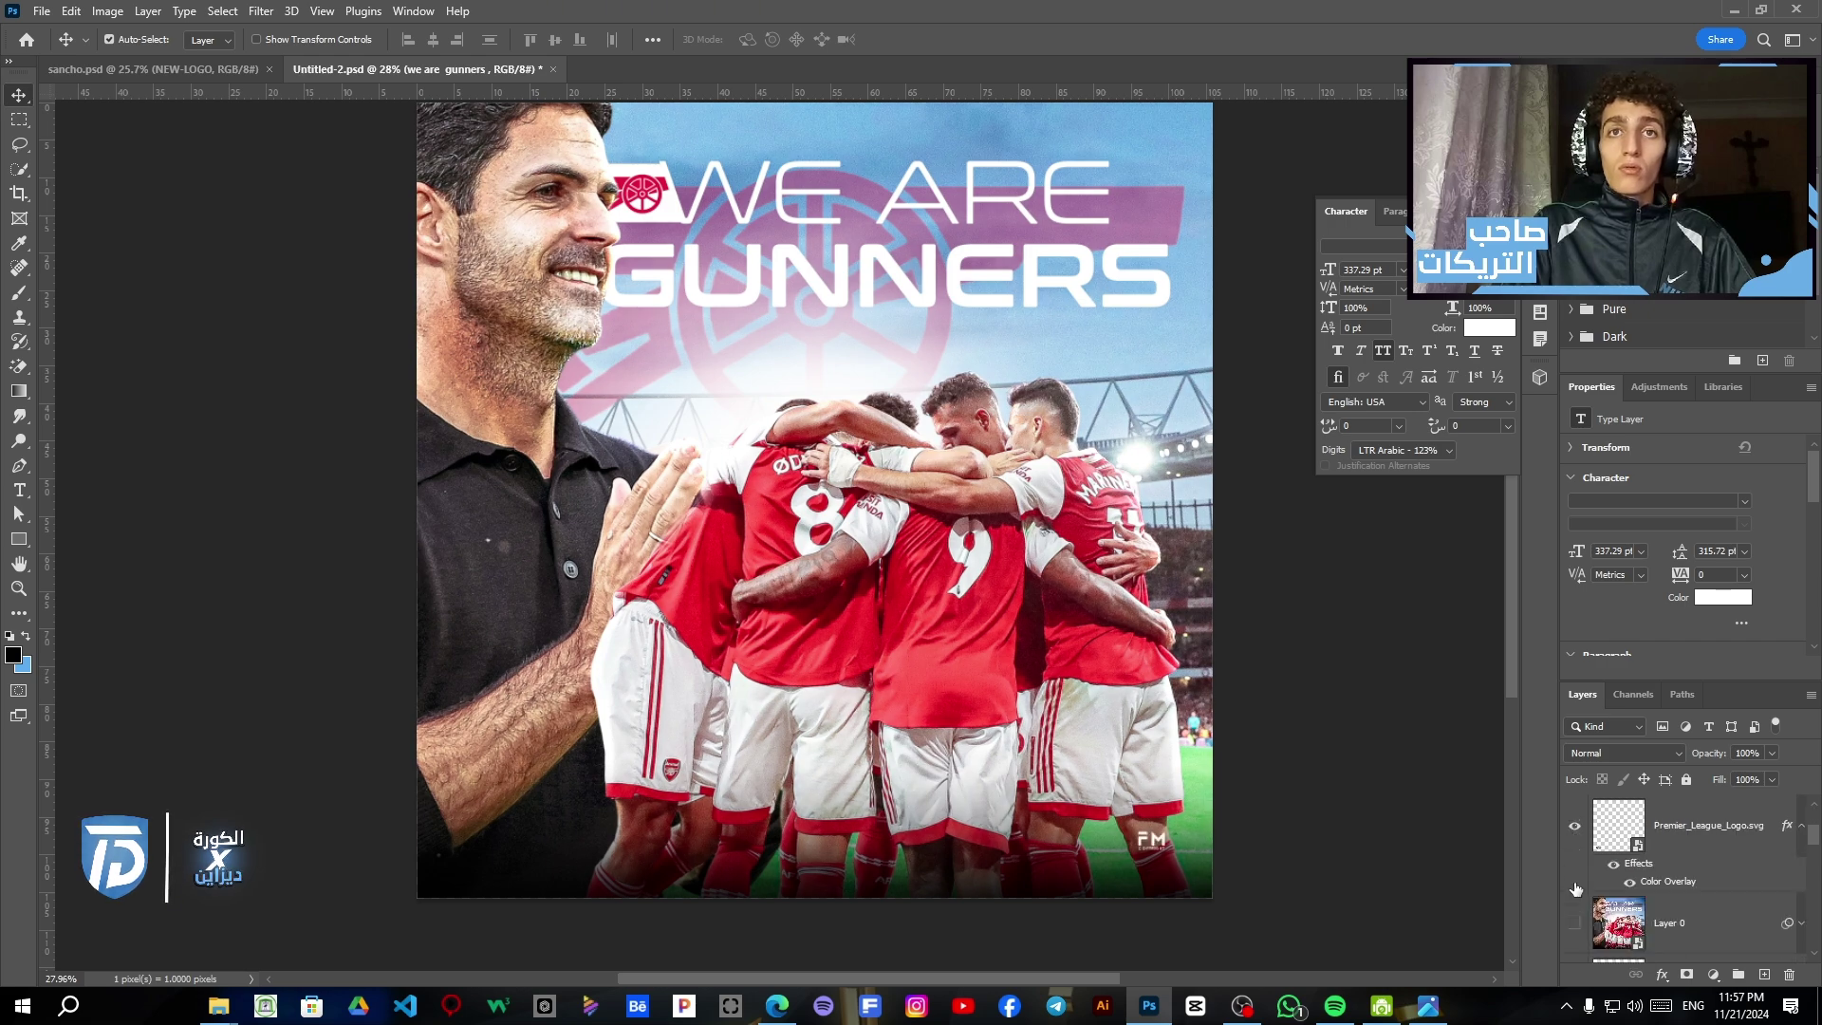
{"action": "left_click", "coordinate": [1574, 921]}
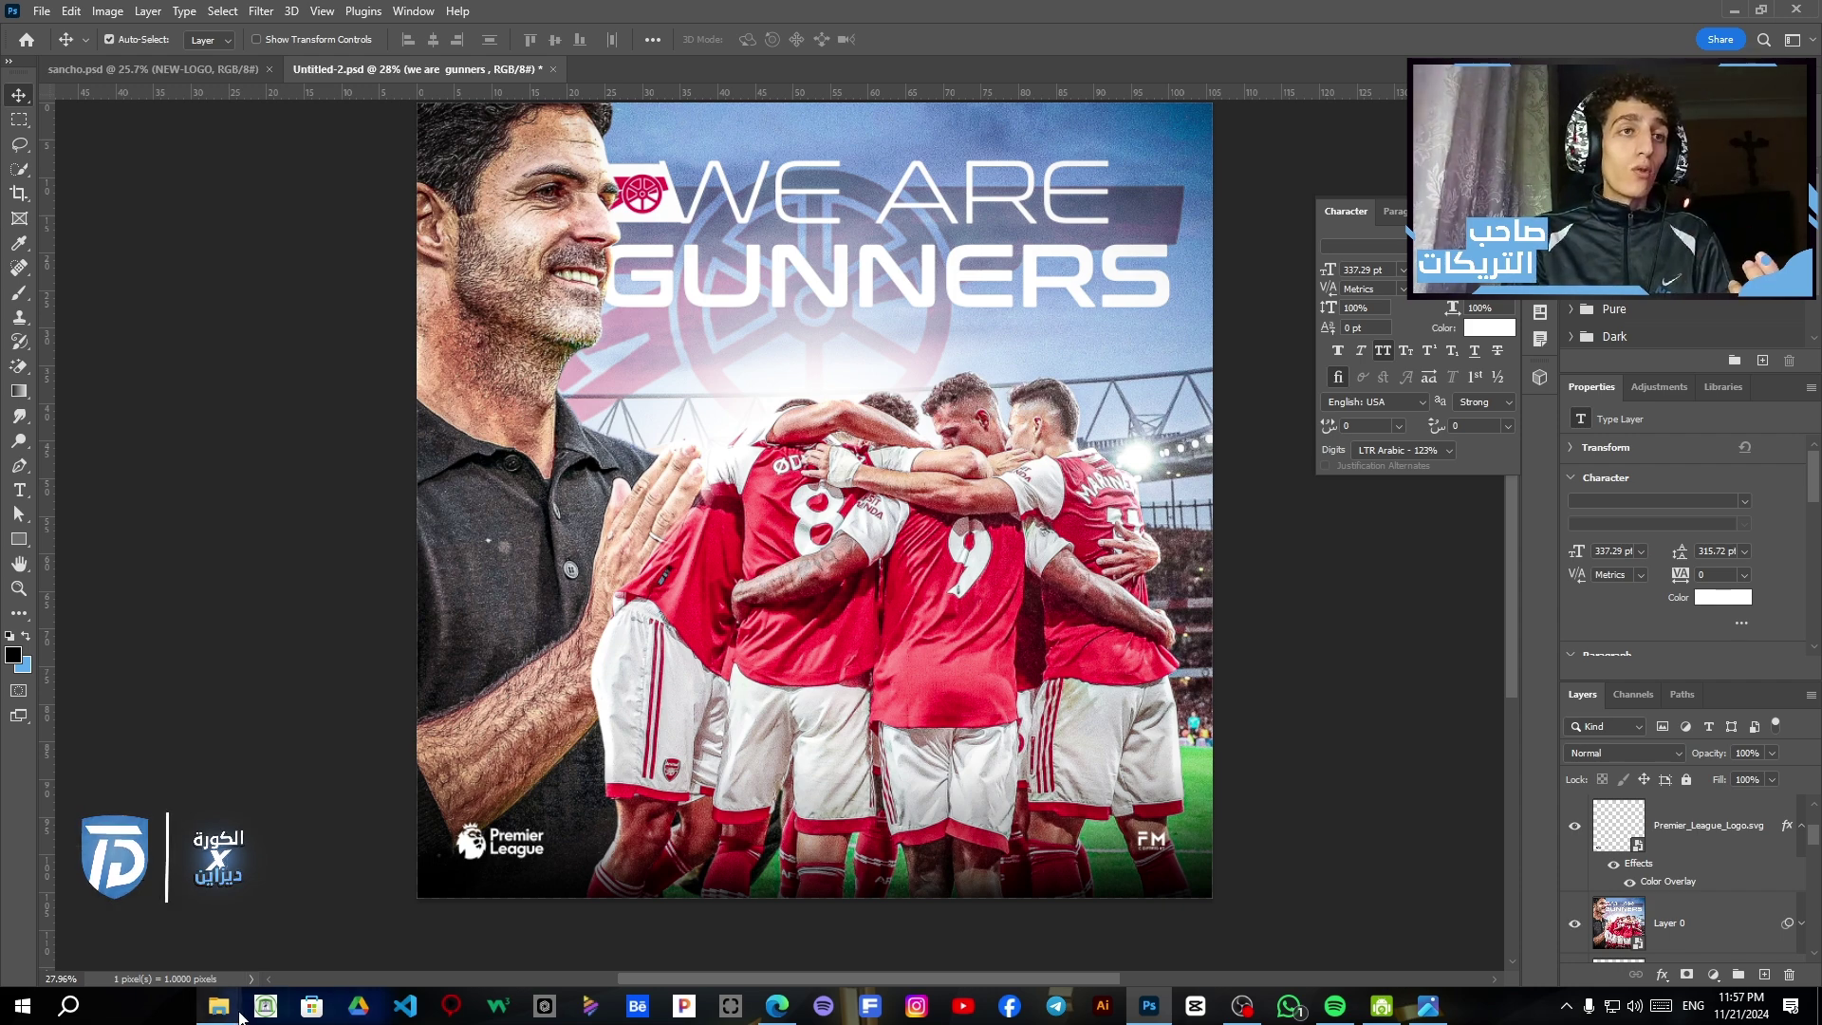
Switch to File Explorer to view the poster's source photos in New folder (3), and return to Photoshop.
{"action": "mouse_move", "coordinate": [218, 1006]}
{"action": "left_click", "coordinate": [189, 935]}
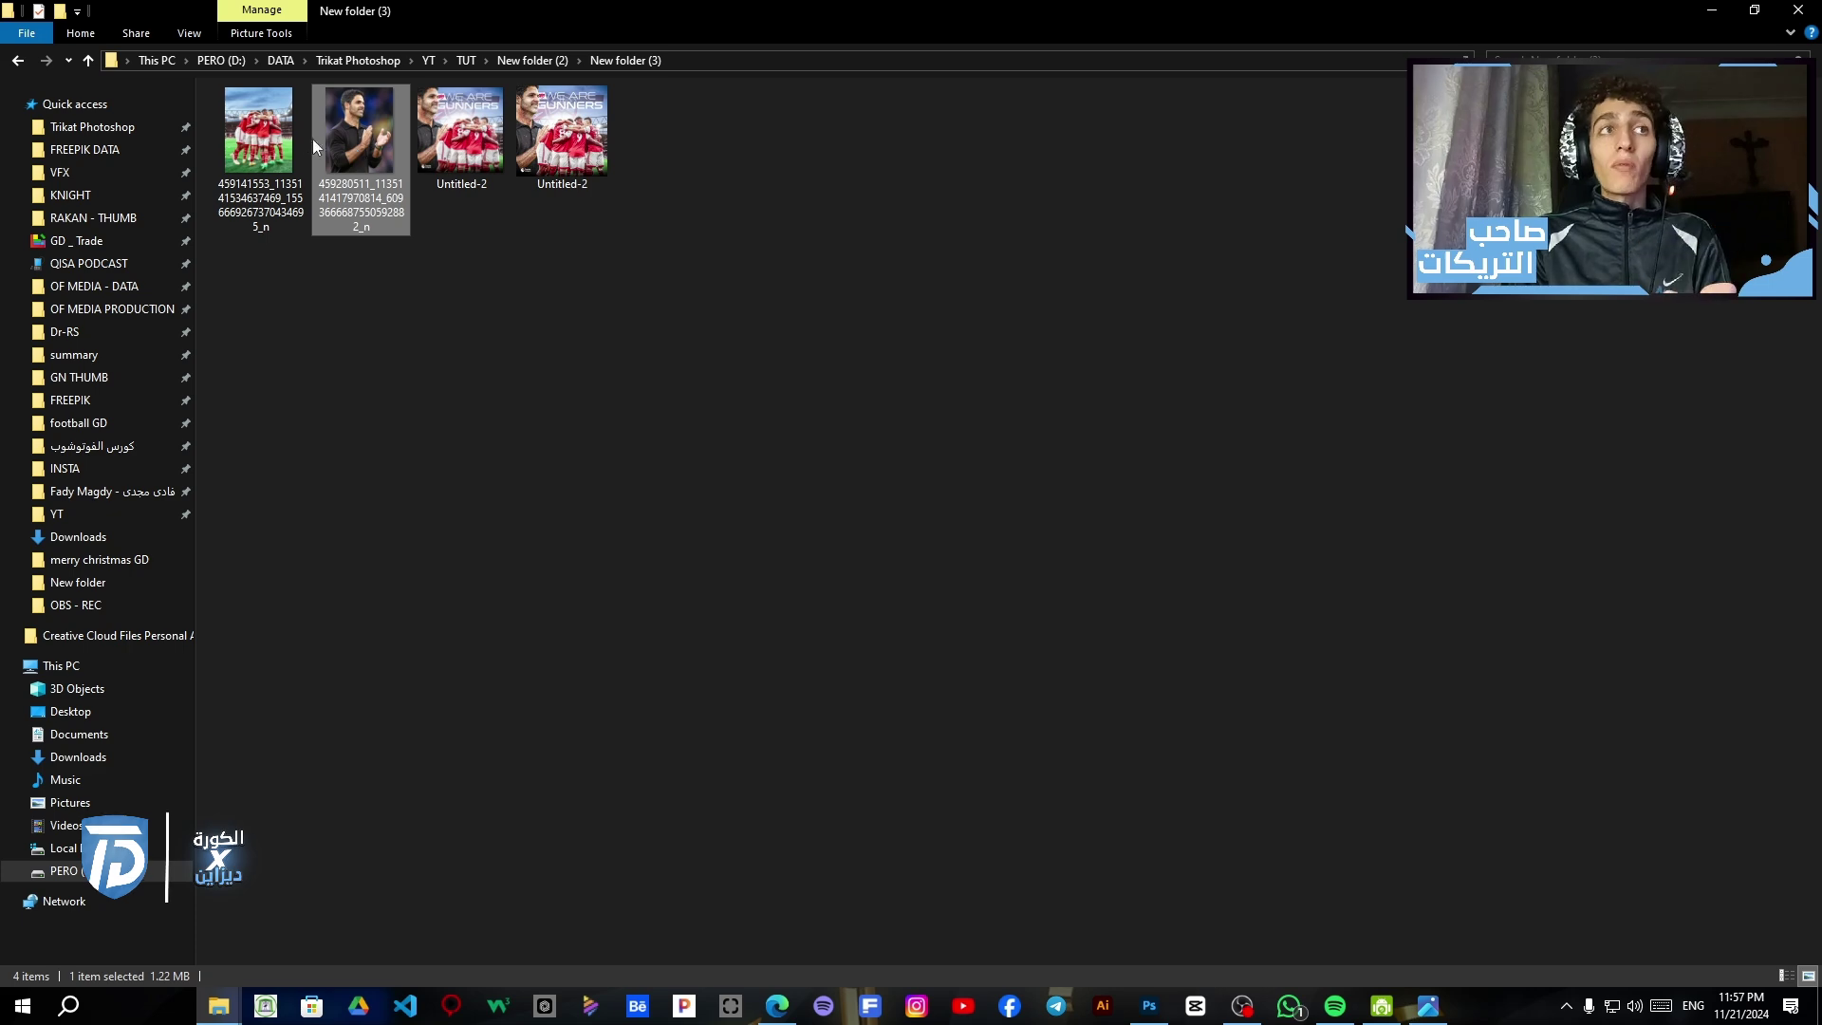
{"action": "left_click", "coordinate": [1712, 11]}
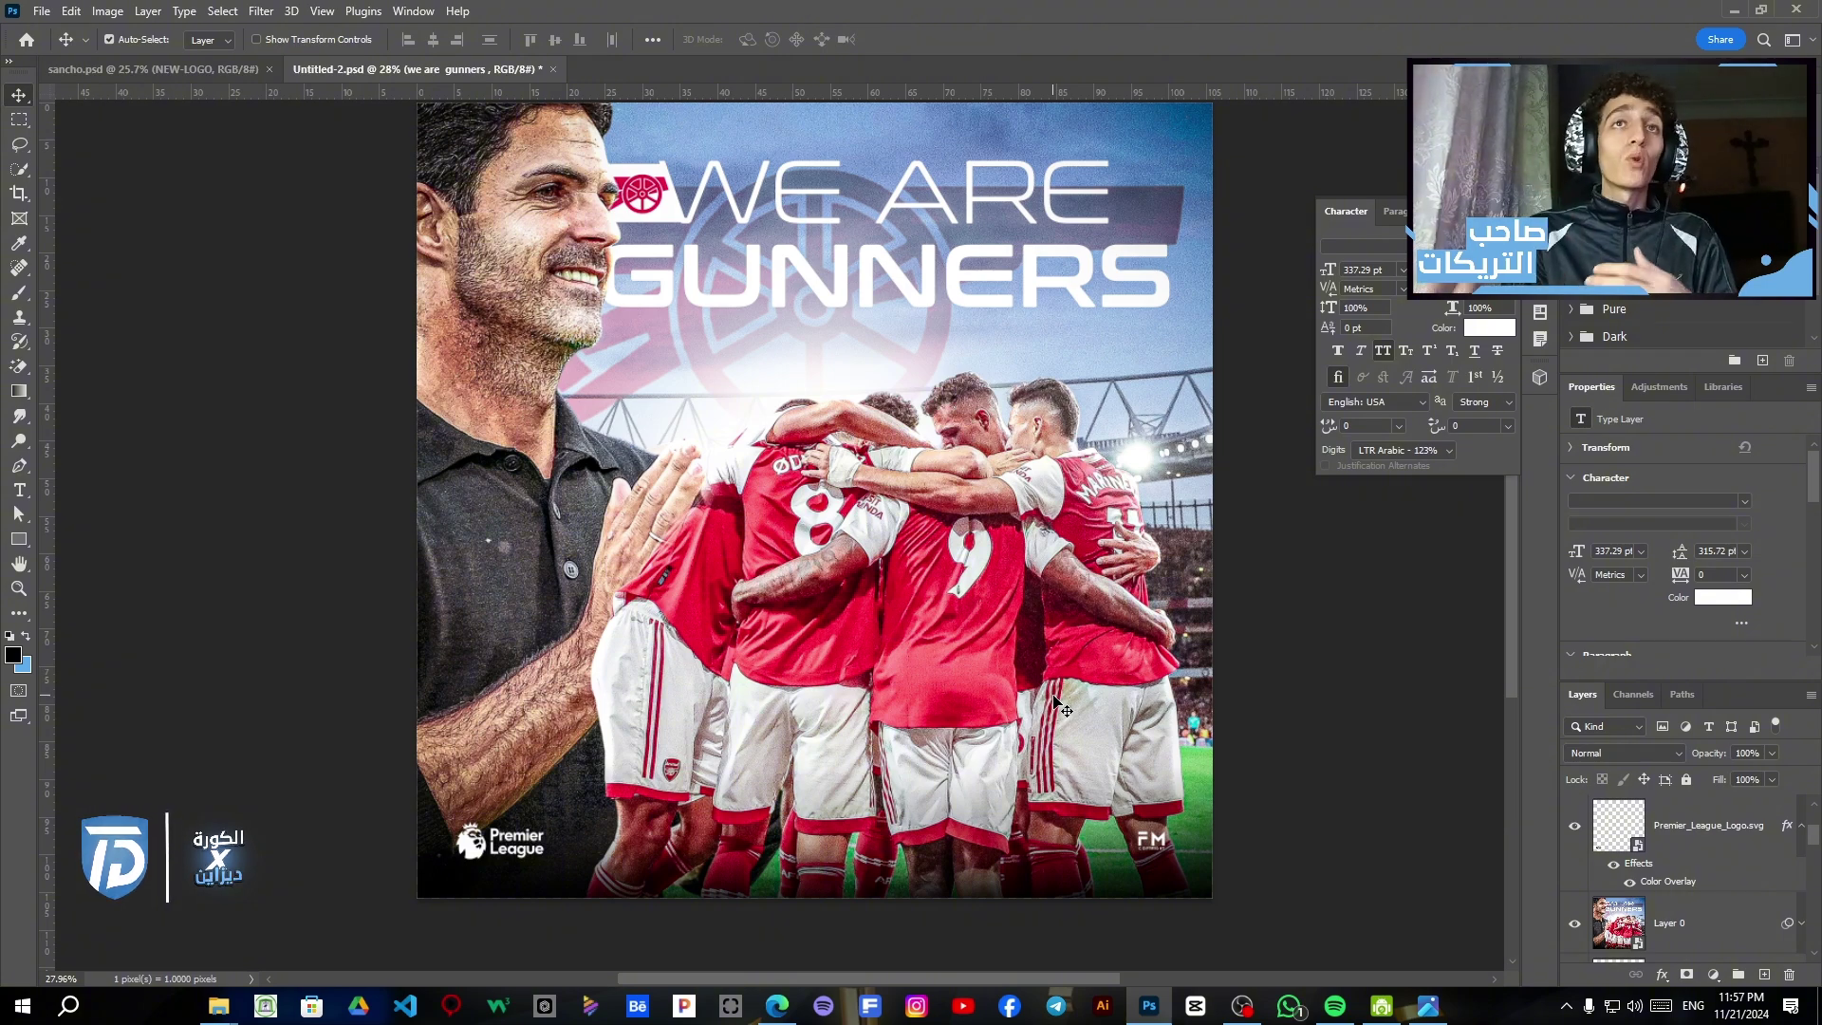
Examine the finished poster's face detail, small logo and title up close, and view the whole composition.
{"action": "key", "text": "ctrl+0"}
{"action": "scroll", "coordinate": [653, 217], "scroll_direction": "up", "scroll_amount": 3}
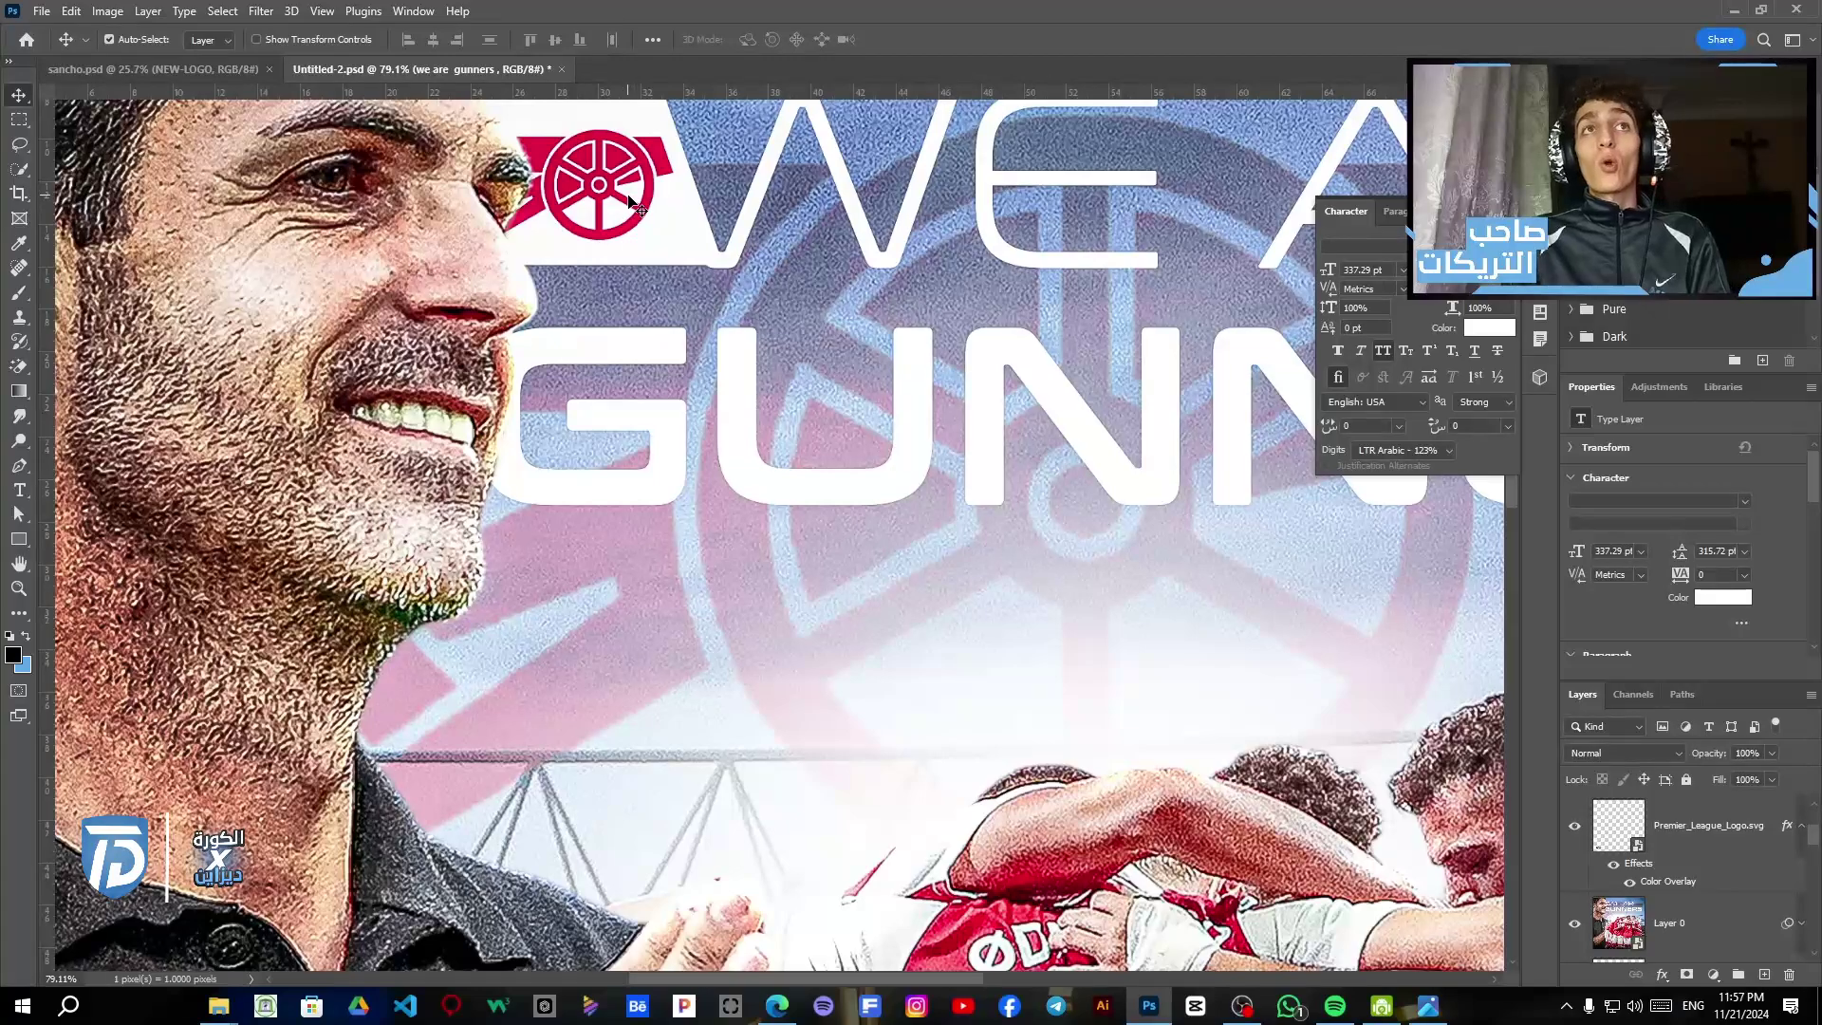
{"action": "scroll", "coordinate": [653, 216], "scroll_direction": "down", "scroll_amount": 4}
{"action": "scroll", "coordinate": [653, 217], "scroll_direction": "down", "scroll_amount": 1}
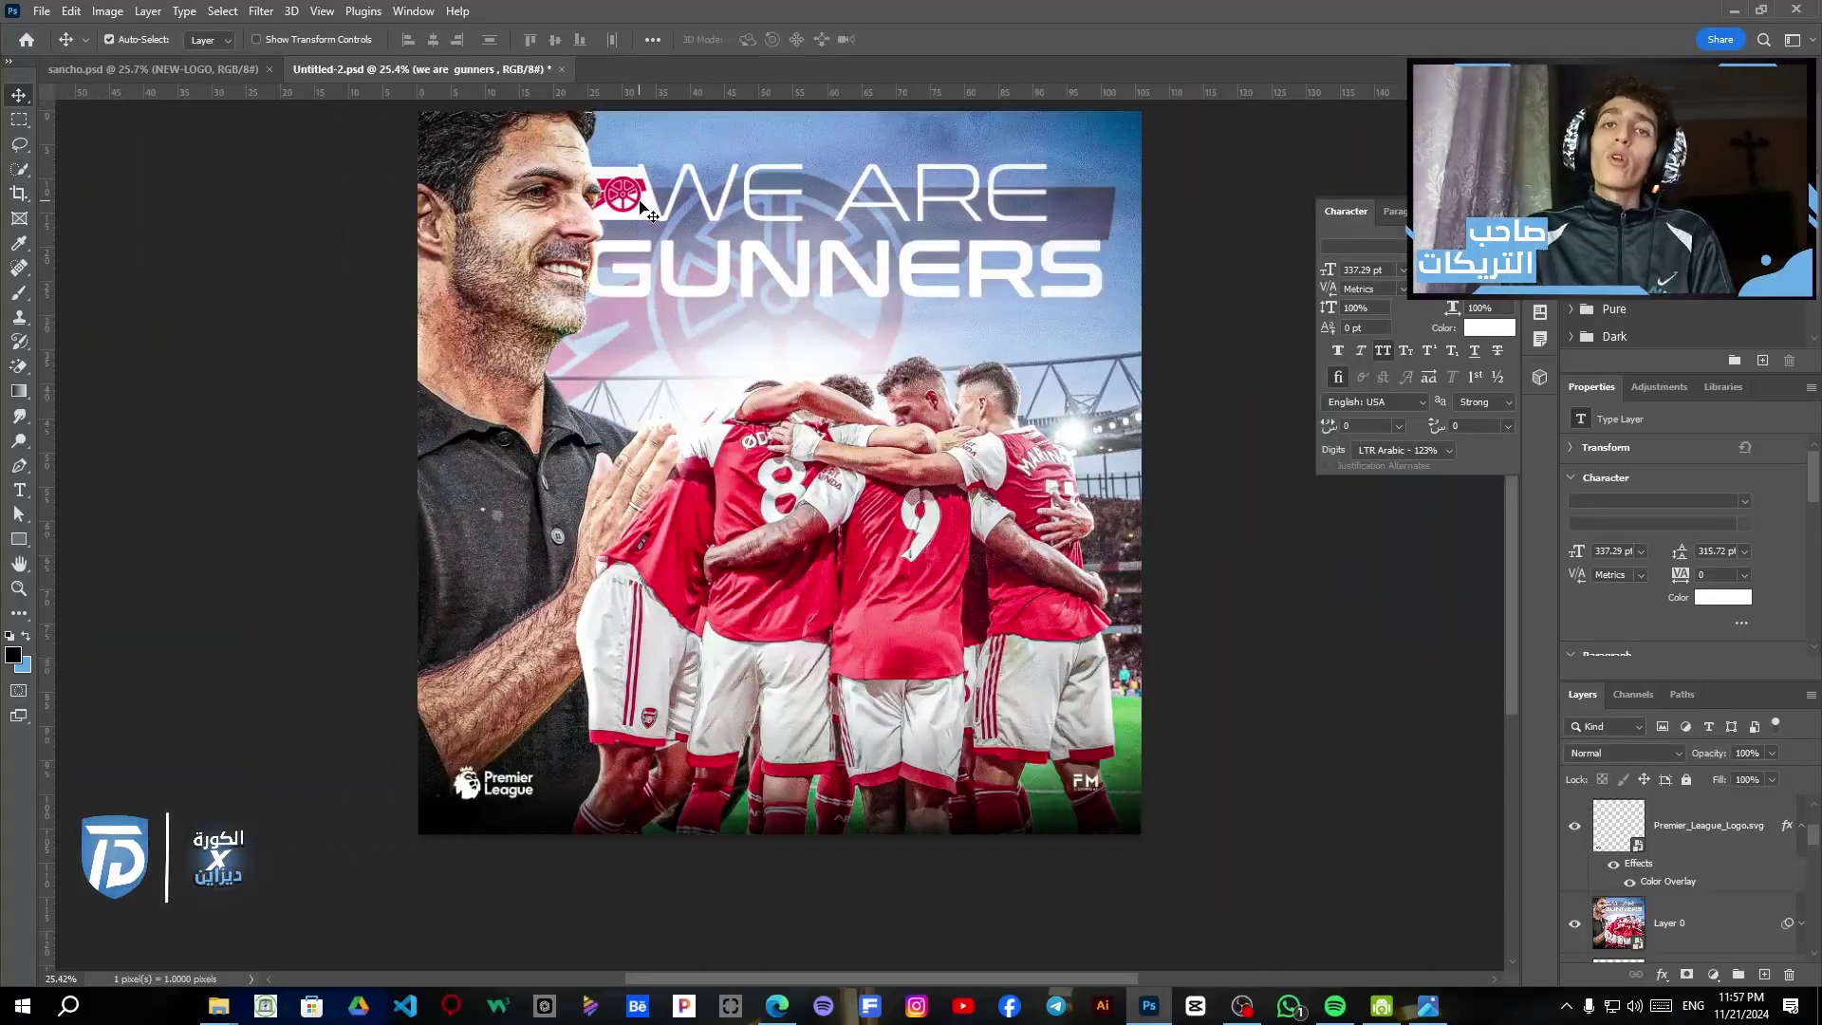